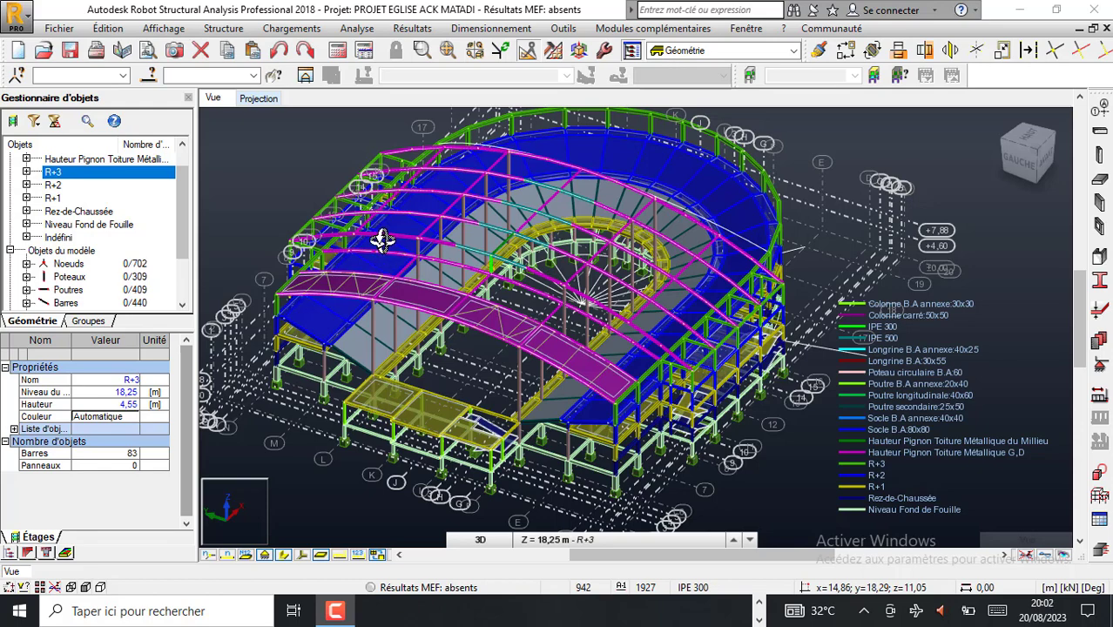
- Review the hall's roof truss section in COUPES EGLISE.pdf in Adobe Reader, and return to the structural model in Robot Structural Analysis
{"action": "scroll", "coordinate": [383, 241], "scroll_direction": "up", "scroll_amount": 1}
{"action": "scroll", "coordinate": [470, 274], "scroll_direction": "down", "scroll_amount": 1}
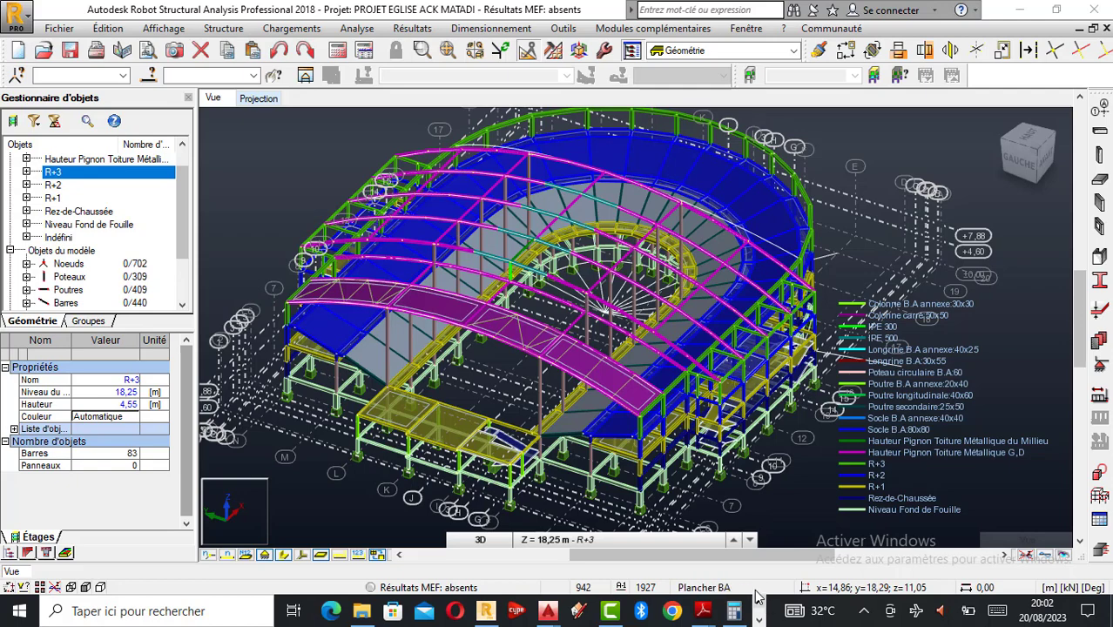
{"action": "mouse_move", "coordinate": [713, 608]}
{"action": "left_click", "coordinate": [702, 542]}
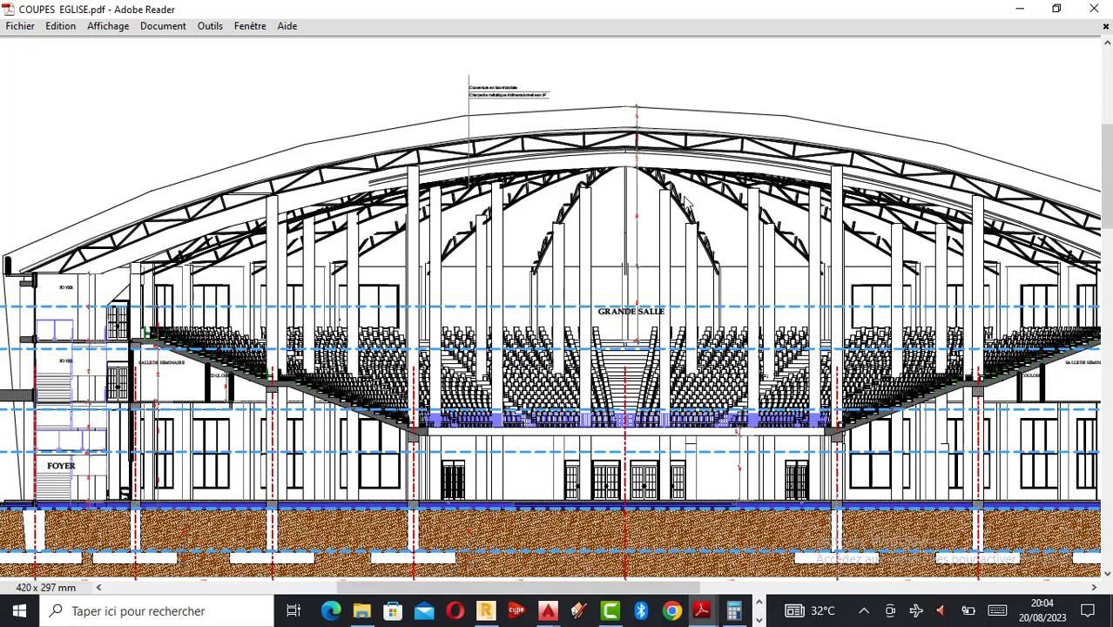
{"action": "left_click", "coordinate": [1020, 11]}
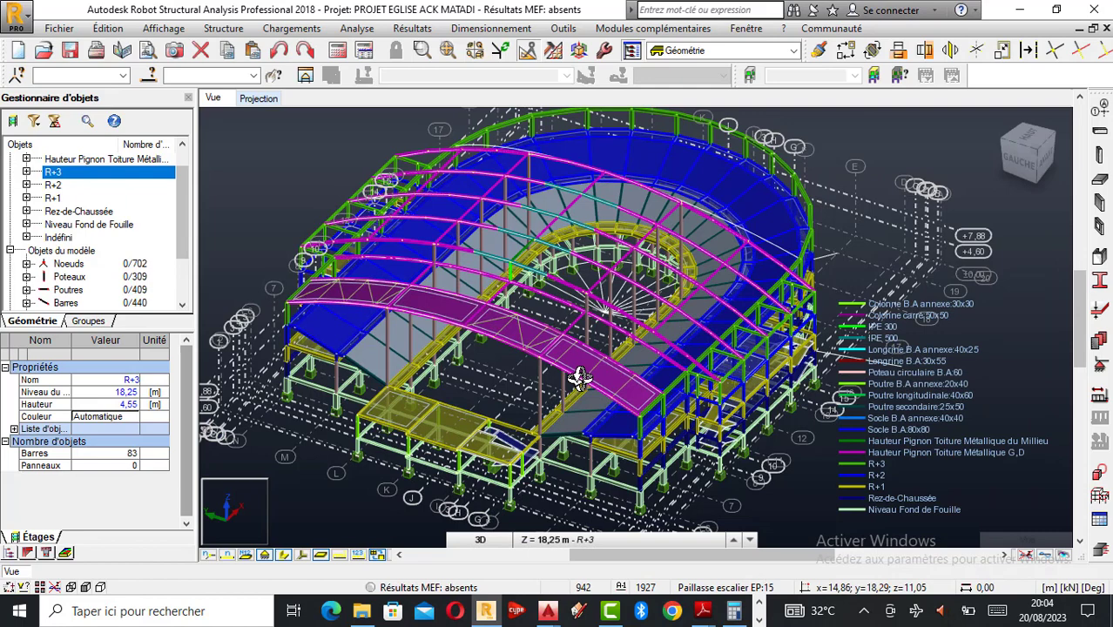
- Examine the 3D model's arched steel roof, the bays between its arches and the existing front cladding from several viewpoints
{"action": "scroll", "coordinate": [504, 308], "scroll_direction": "up", "scroll_amount": 2}
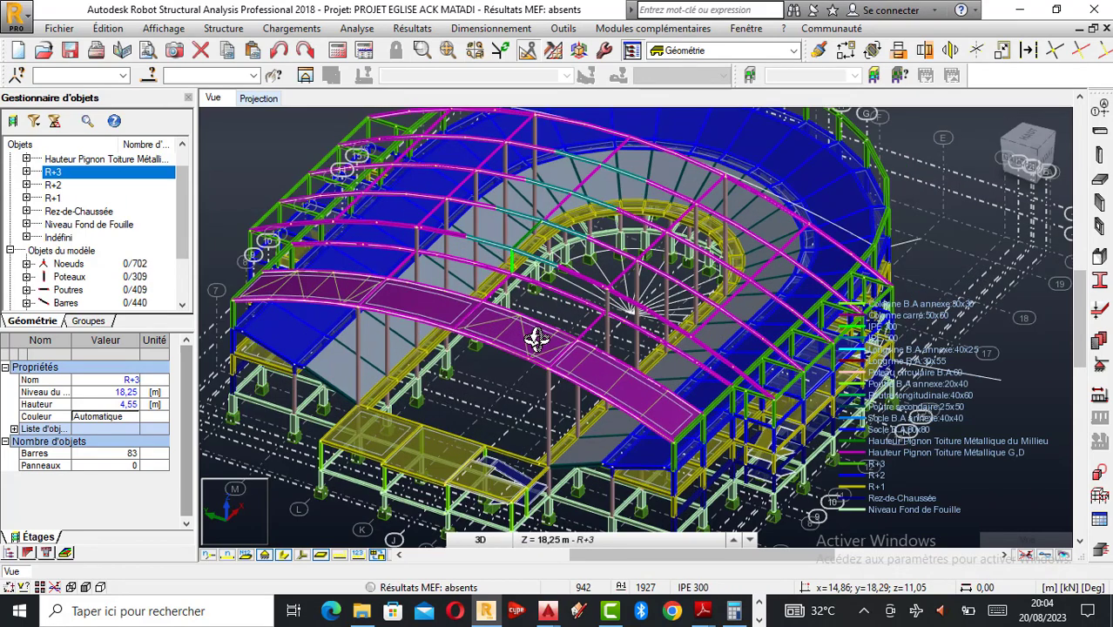
{"action": "scroll", "coordinate": [535, 345], "scroll_direction": "up", "scroll_amount": 1}
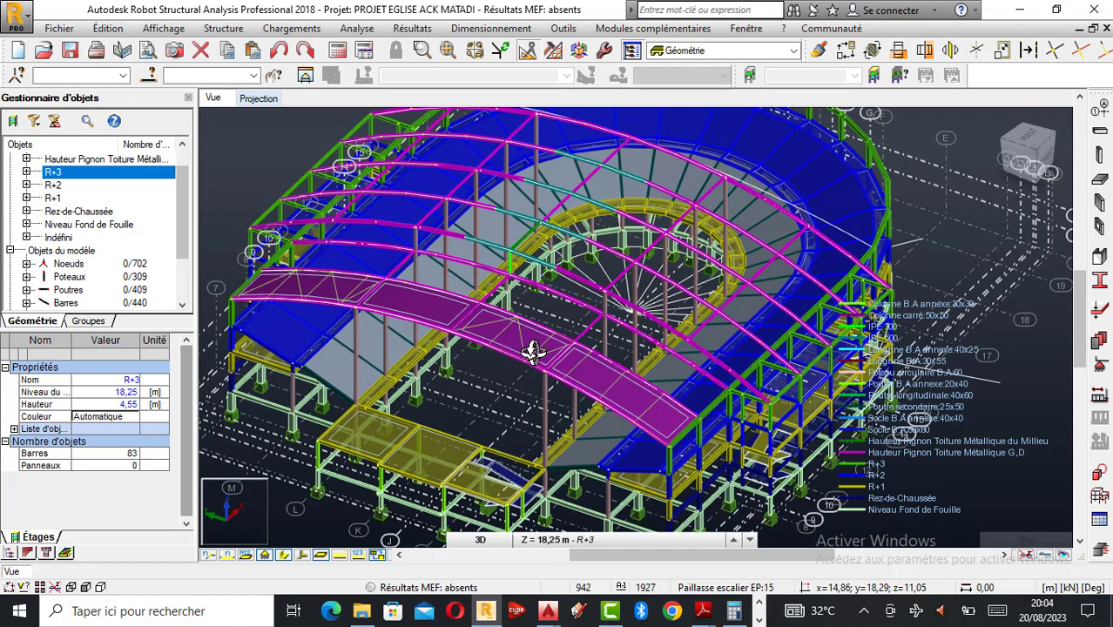
{"action": "scroll", "coordinate": [533, 351], "scroll_direction": "down", "scroll_amount": 1}
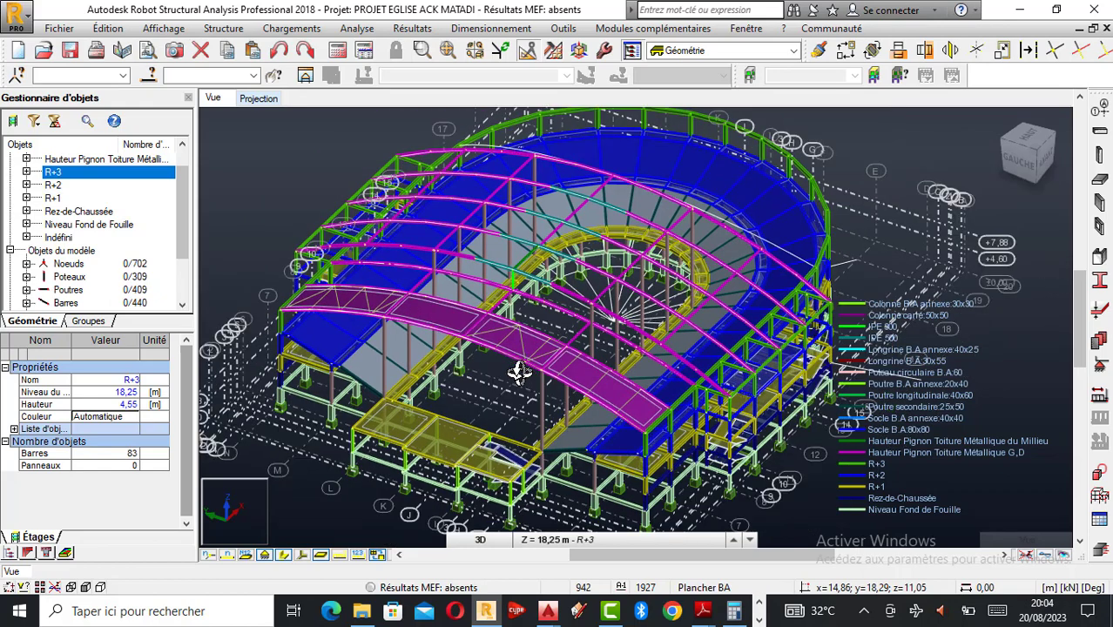
{"action": "scroll", "coordinate": [522, 365], "scroll_direction": "down", "scroll_amount": 1}
{"action": "scroll", "coordinate": [544, 292], "scroll_direction": "up", "scroll_amount": 1}
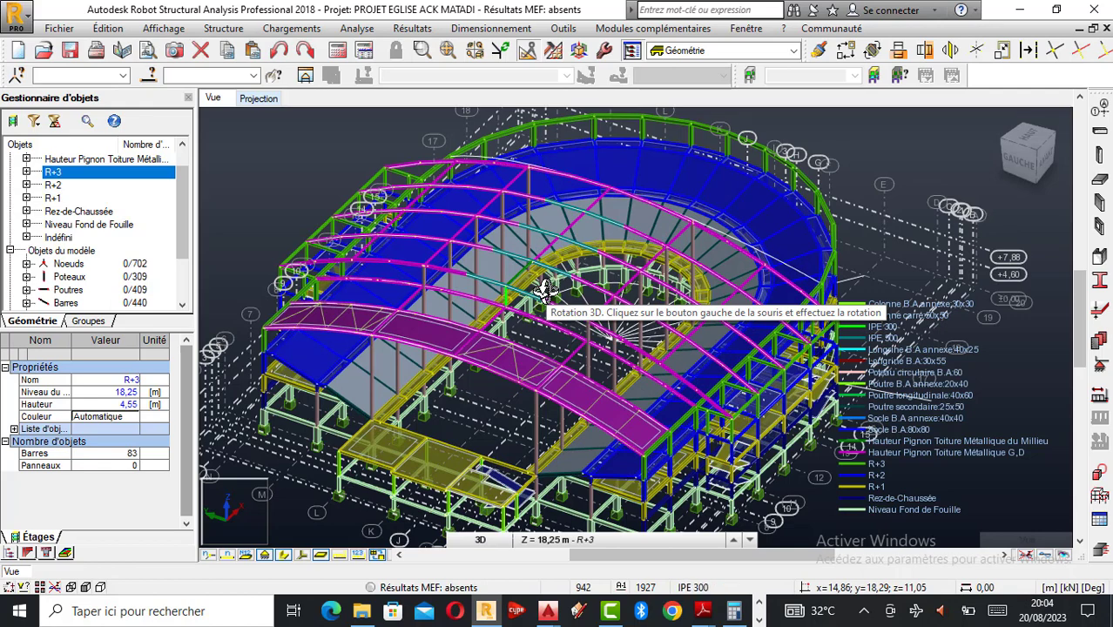
{"action": "left_click_drag", "start_coordinate": [545, 290], "coordinate": [469, 342]}
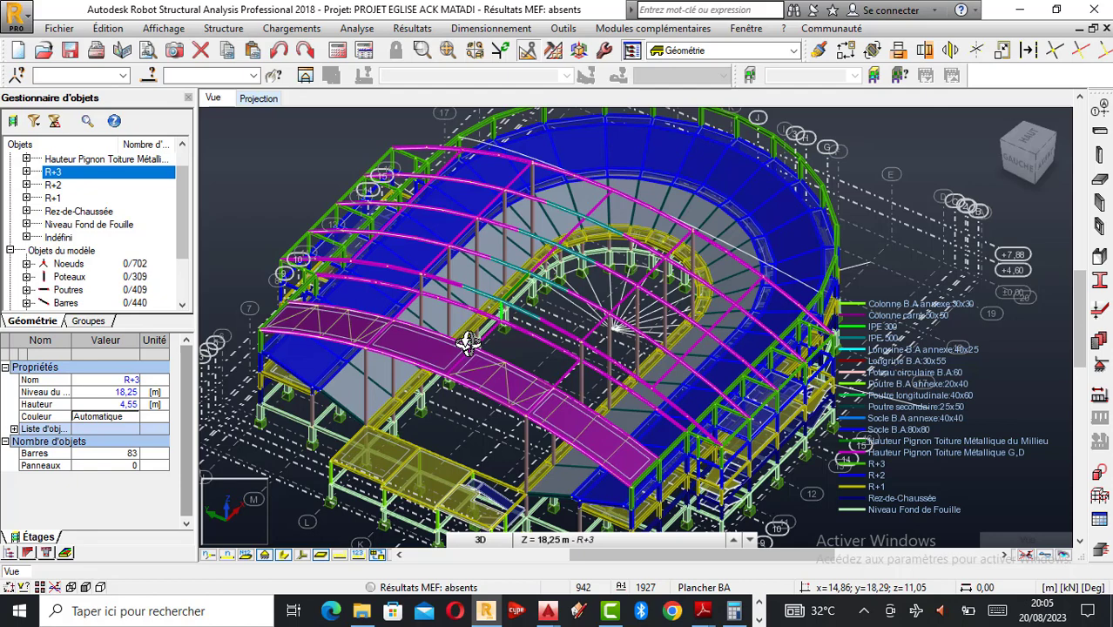
{"action": "scroll", "coordinate": [318, 342], "scroll_direction": "up", "scroll_amount": 1}
{"action": "scroll", "coordinate": [422, 292], "scroll_direction": "down", "scroll_amount": 1}
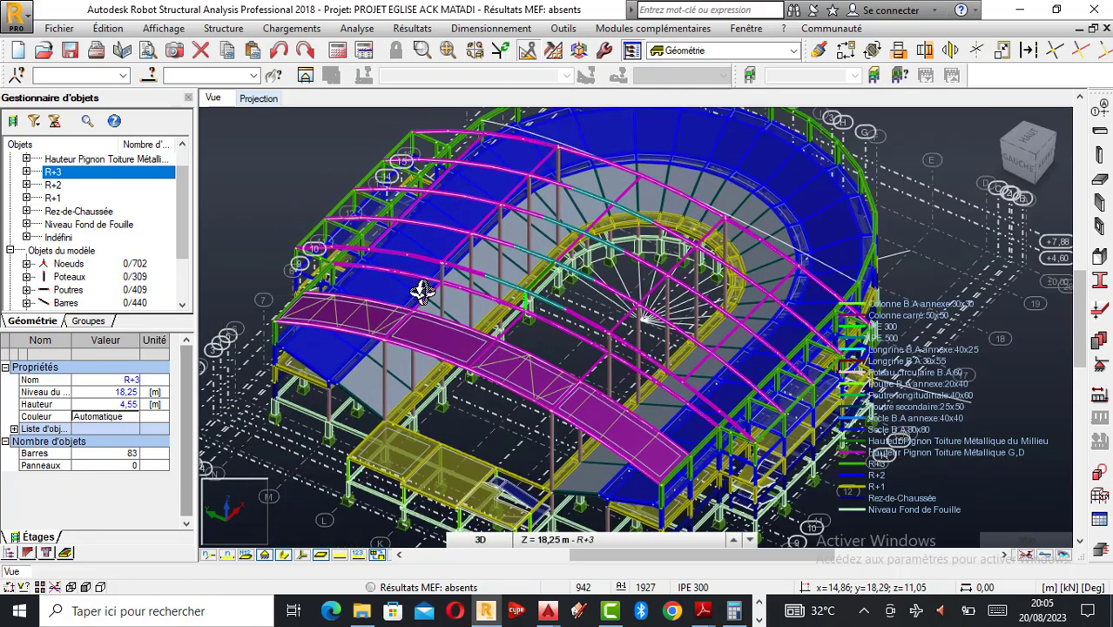
{"action": "scroll", "coordinate": [422, 292], "scroll_direction": "down", "scroll_amount": 1}
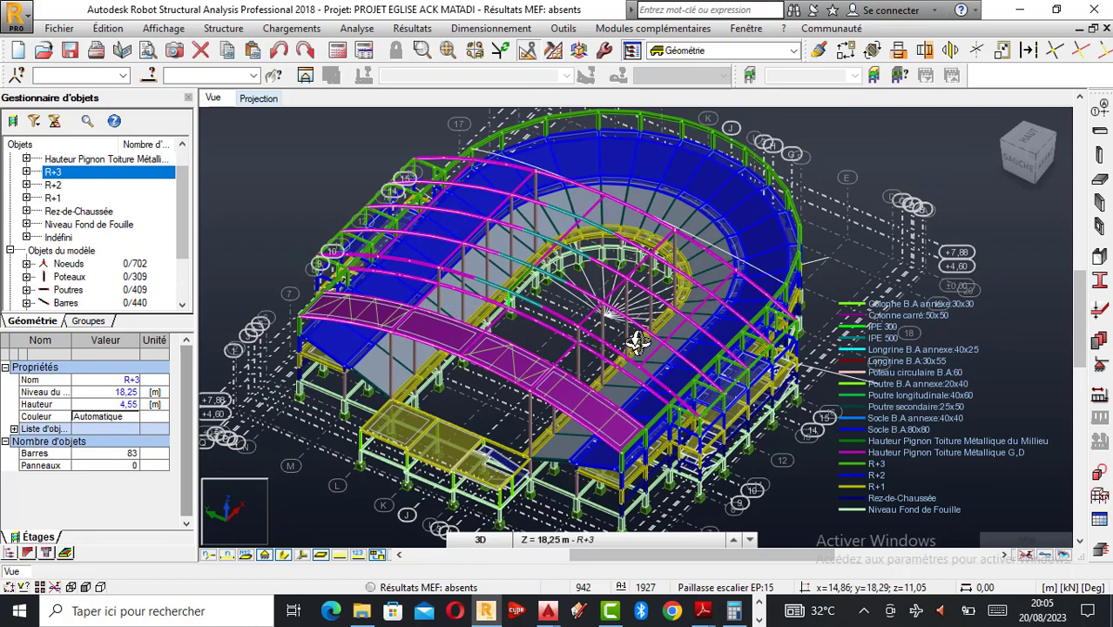
{"action": "scroll", "coordinate": [508, 339], "scroll_direction": "up", "scroll_amount": 2}
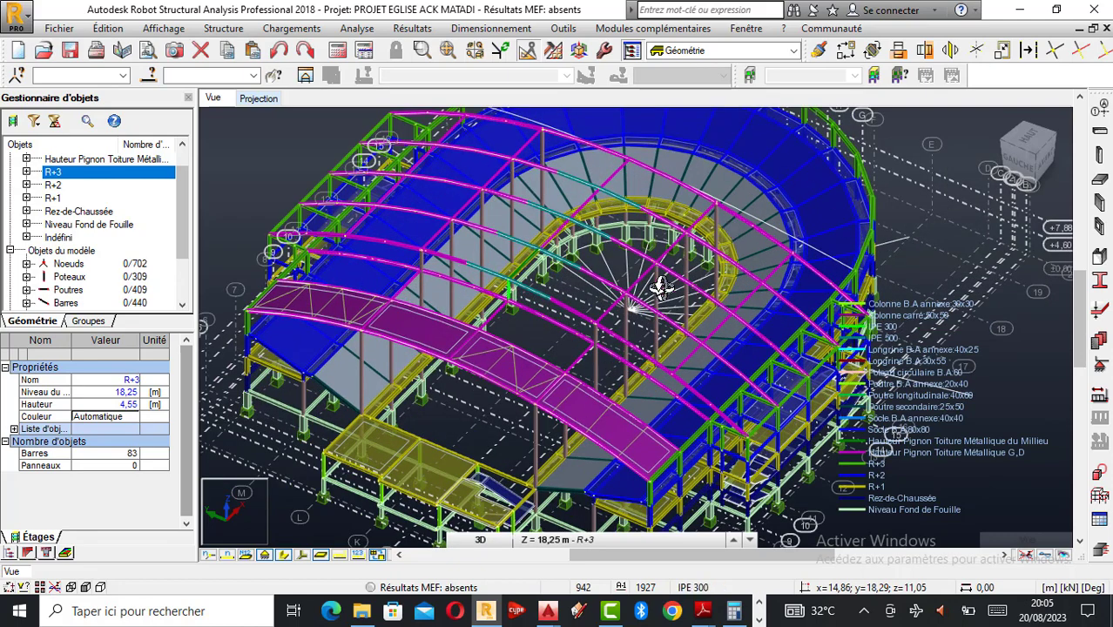
{"action": "middle_click_drag", "start_coordinate": [662, 287], "coordinate": [680, 333], "text": "shift"}
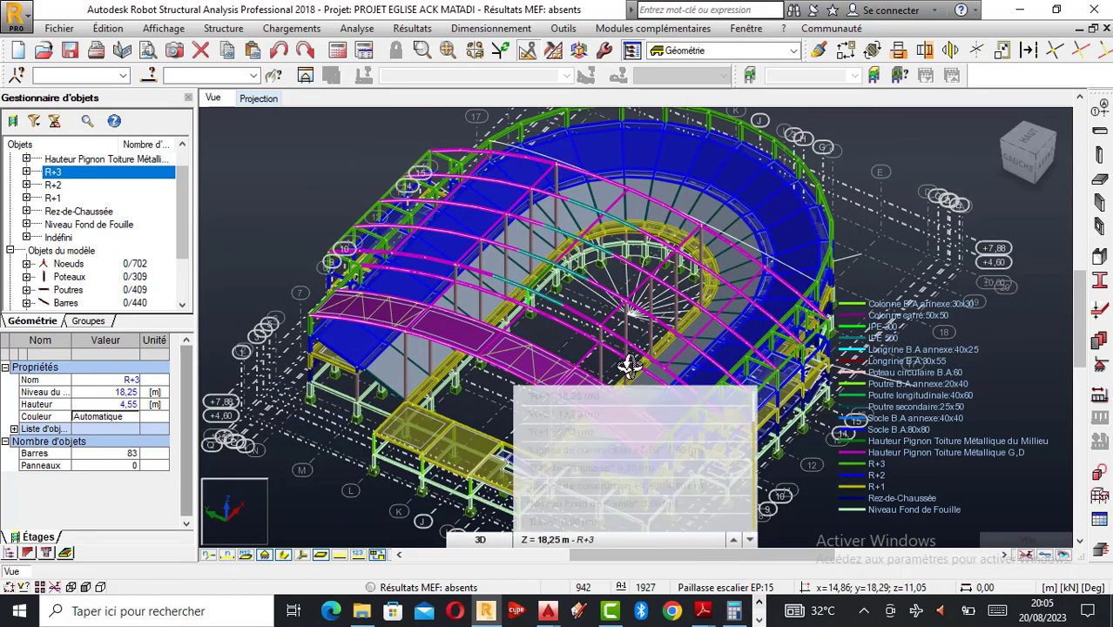
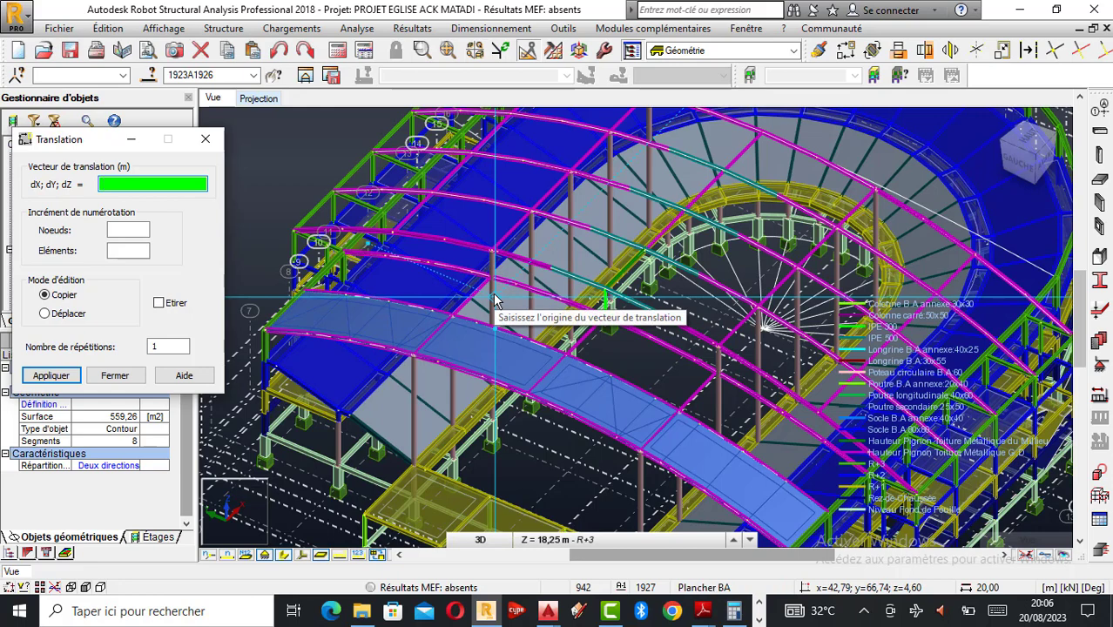
- Copy the selected front-bay roof cladding panels once into the next bay with a translation vector of 7.87; 0.00; 0.00 m
{"action": "scroll", "coordinate": [688, 406], "scroll_direction": "up", "scroll_amount": 2}
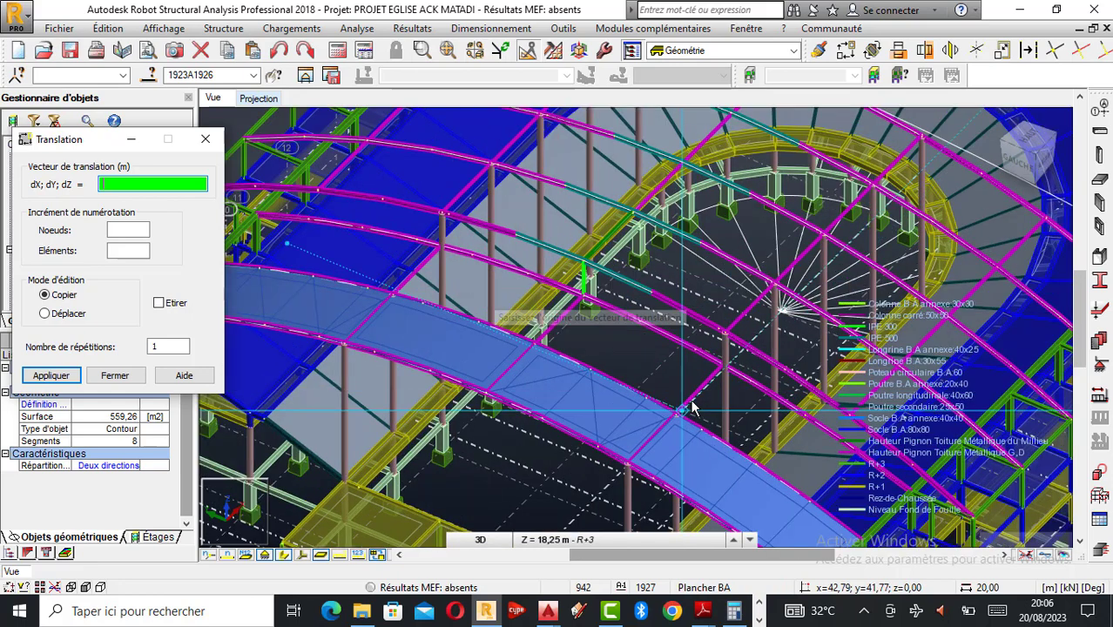
{"action": "scroll", "coordinate": [554, 342], "scroll_direction": "up", "scroll_amount": 2}
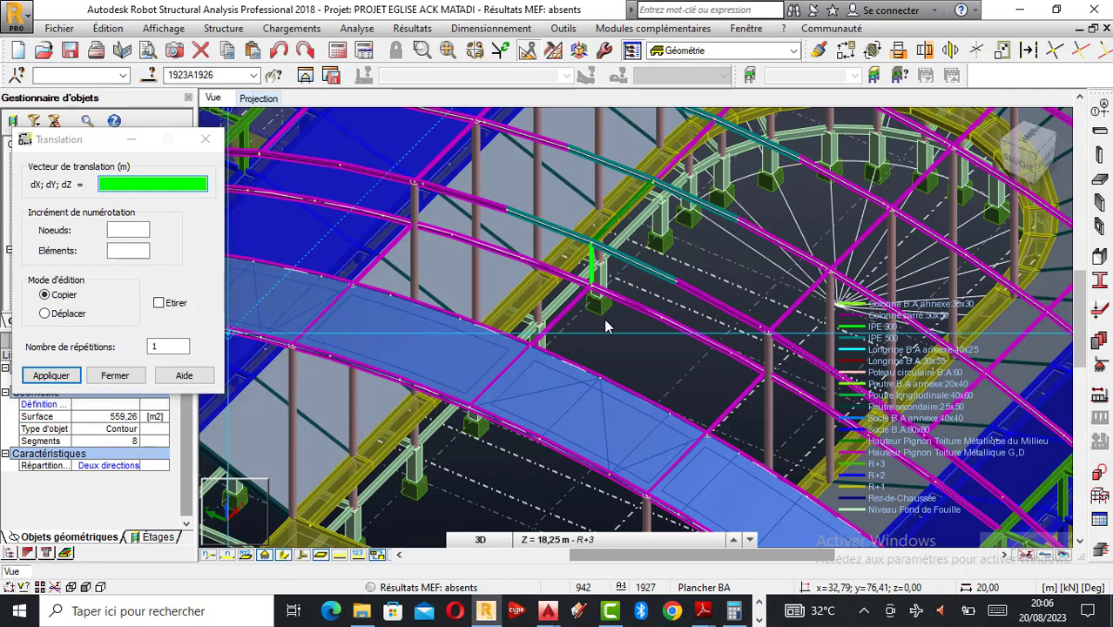
{"action": "left_click", "coordinate": [533, 347]}
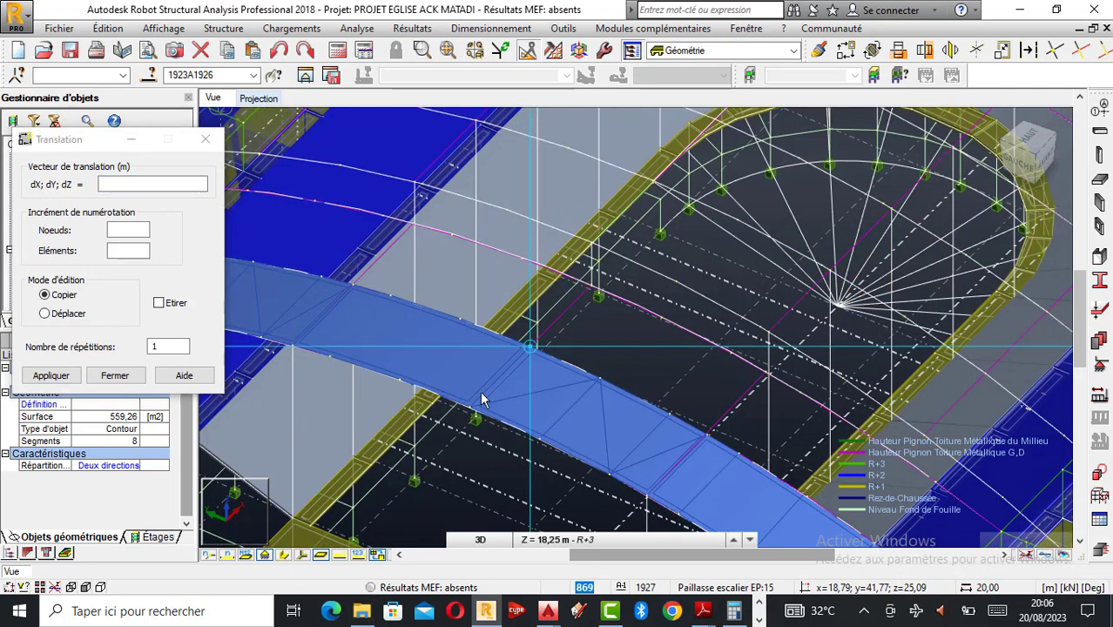
{"action": "left_click", "coordinate": [470, 409]}
{"action": "left_click", "coordinate": [533, 347]}
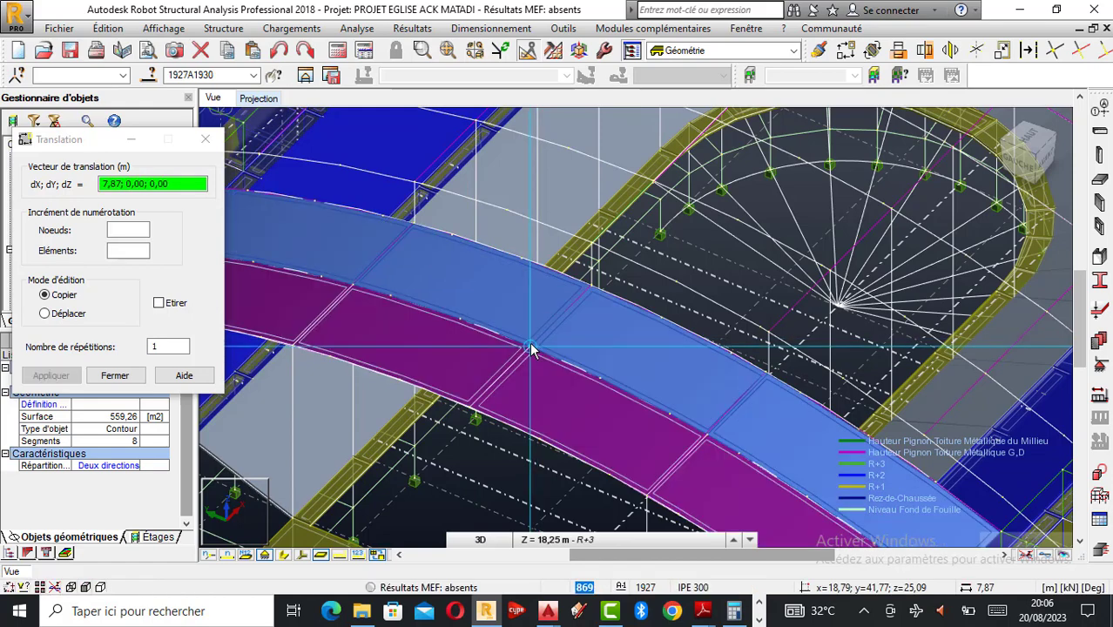
{"action": "scroll", "coordinate": [512, 369], "scroll_direction": "down", "scroll_amount": 2}
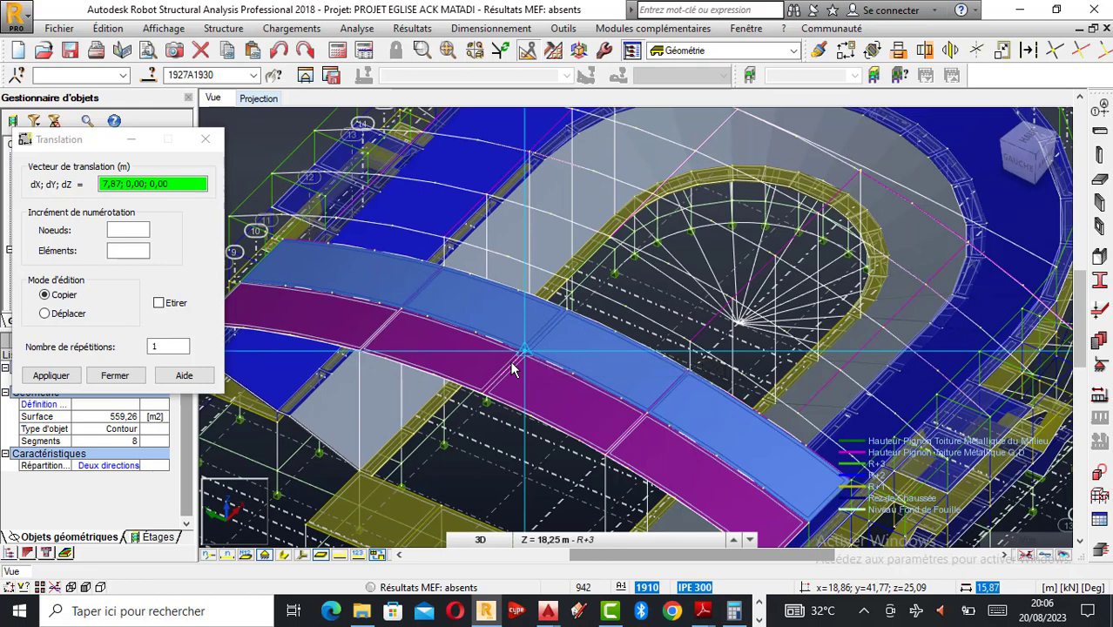
{"action": "left_click", "coordinate": [201, 145]}
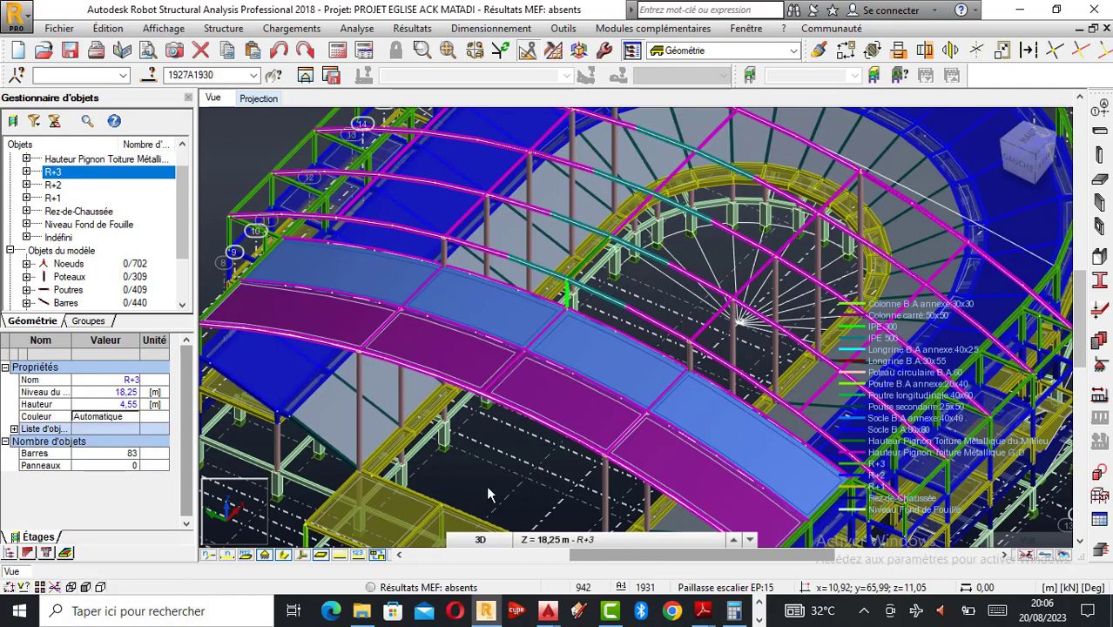
- Define a contour cladding panel over the outer roof segment between the arches at x = 26.79 m and x = 34.79 m, following the arch nodes
{"action": "scroll", "coordinate": [486, 494], "scroll_direction": "down", "scroll_amount": 3}
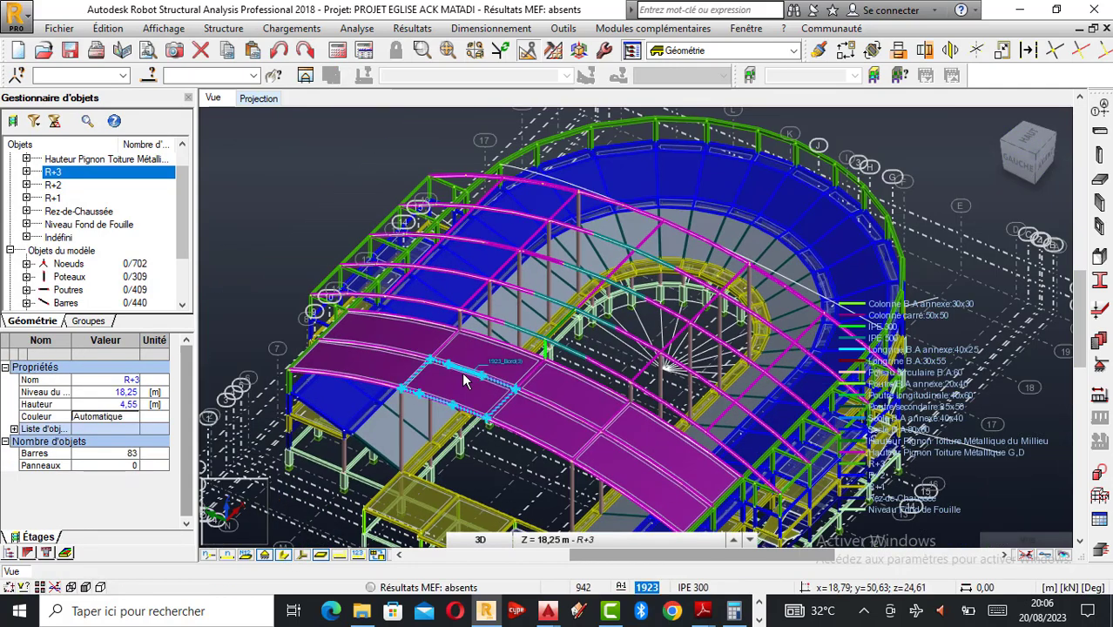
{"action": "scroll", "coordinate": [441, 322], "scroll_direction": "up", "scroll_amount": 1}
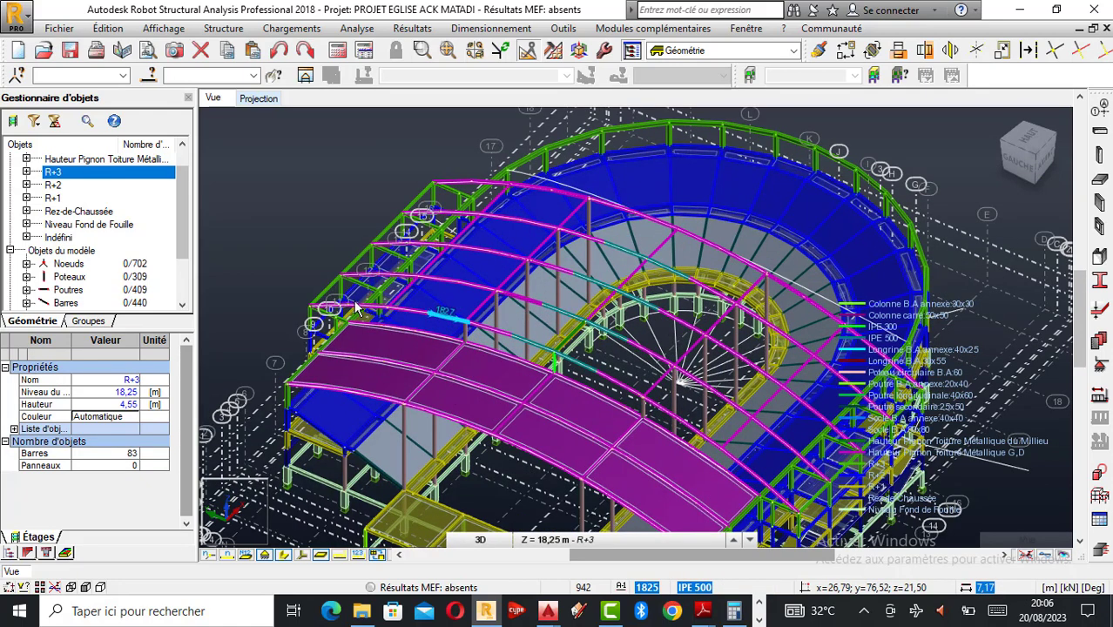
{"action": "scroll", "coordinate": [357, 305], "scroll_direction": "up", "scroll_amount": 2}
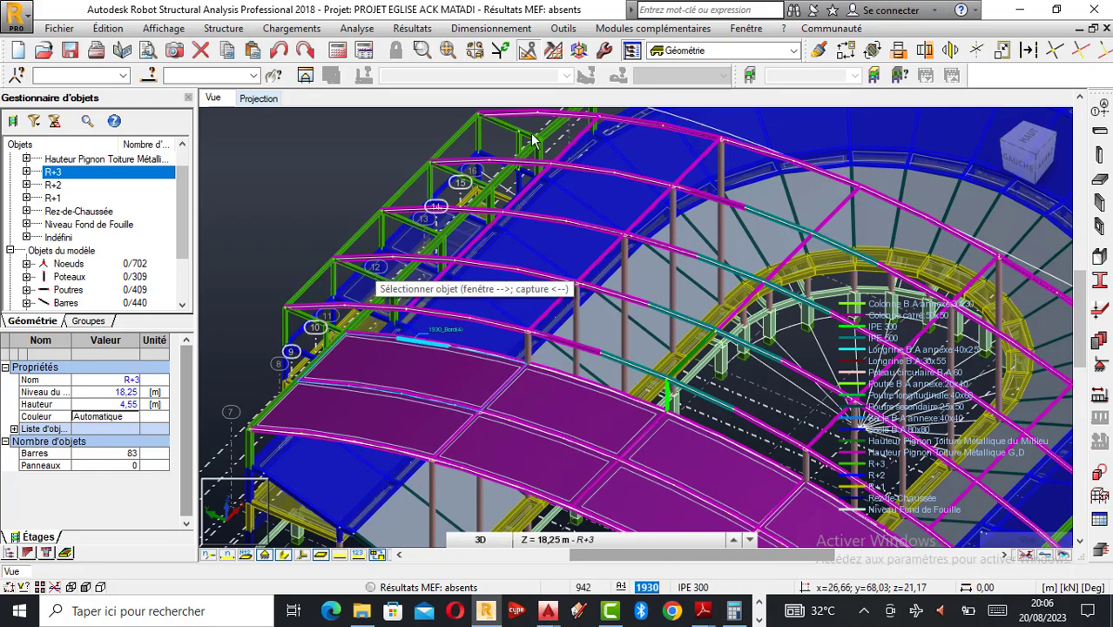
{"action": "left_click", "coordinate": [222, 28]}
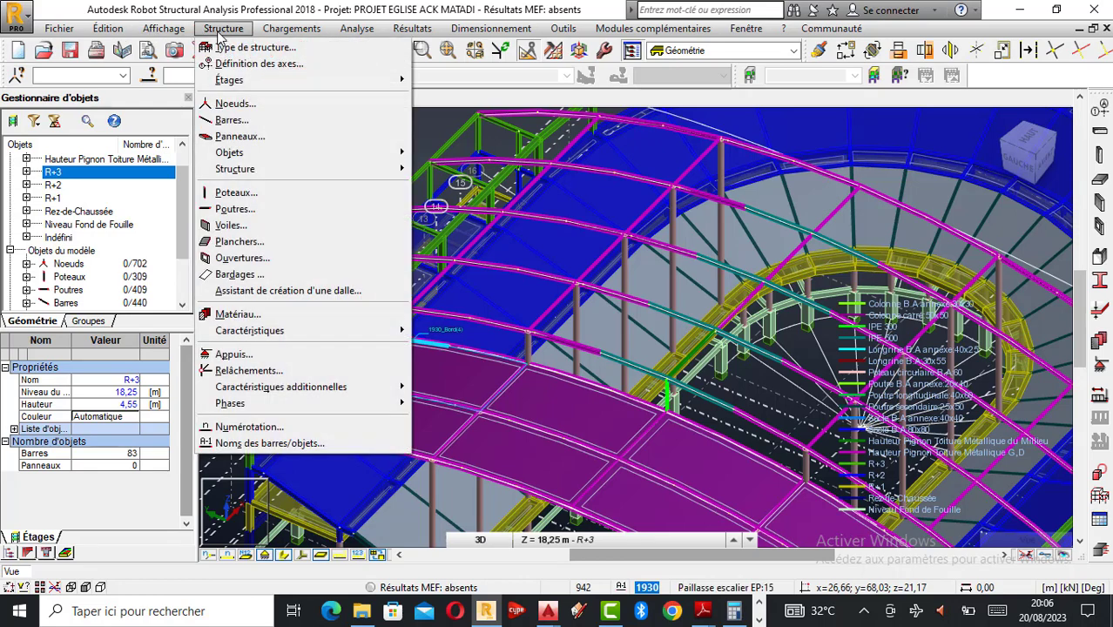
{"action": "left_click", "coordinate": [239, 275]}
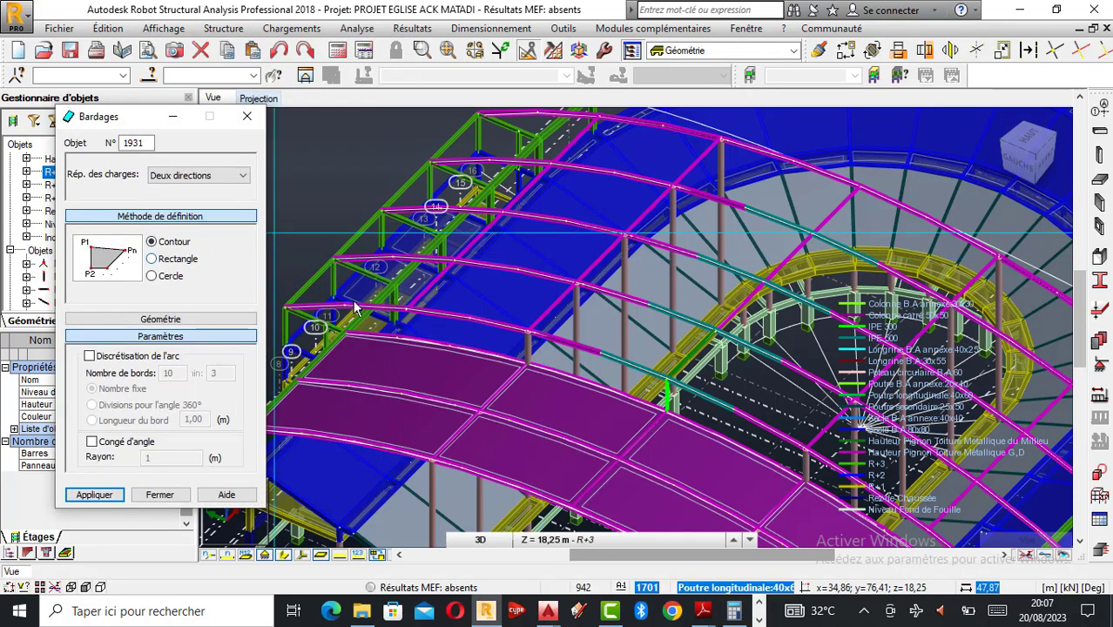
{"action": "left_click", "coordinate": [284, 556]}
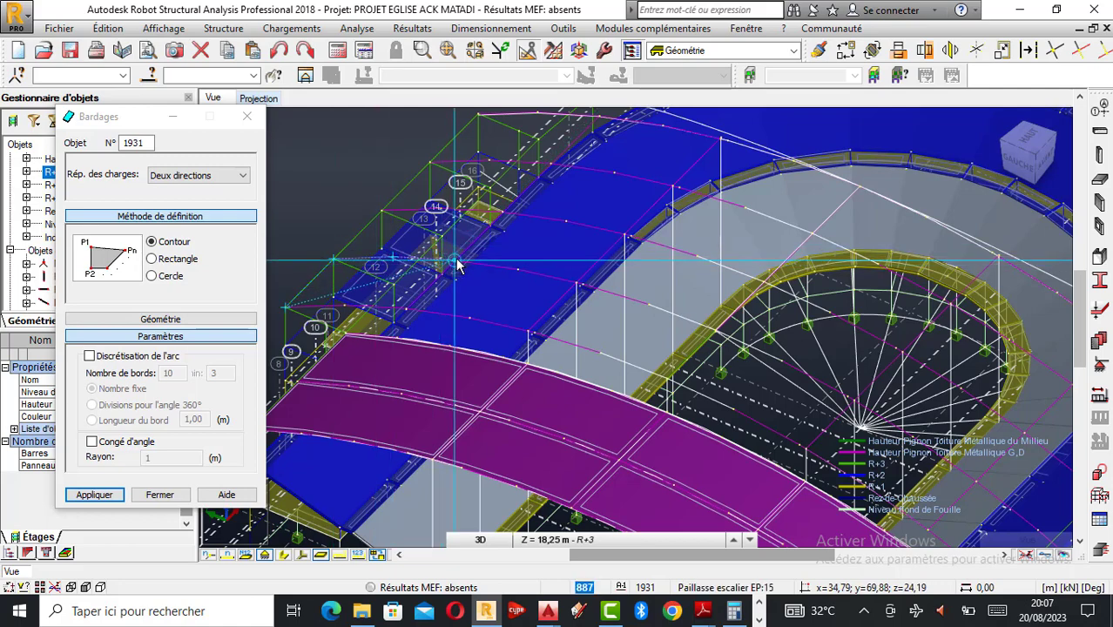
{"action": "left_click", "coordinate": [527, 275]}
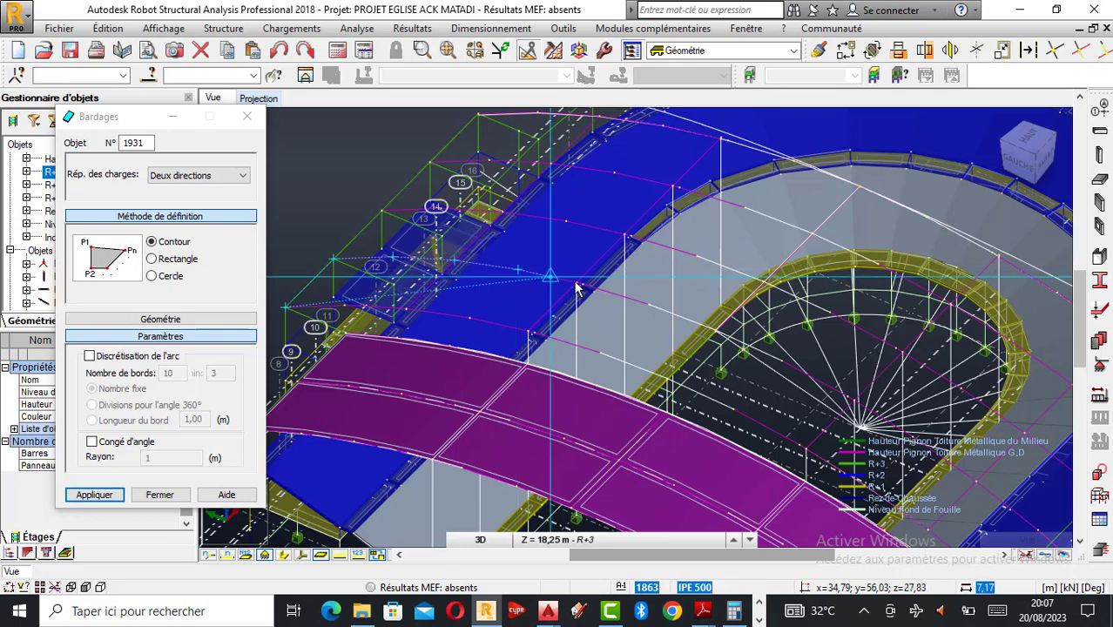
{"action": "left_click", "coordinate": [555, 309]}
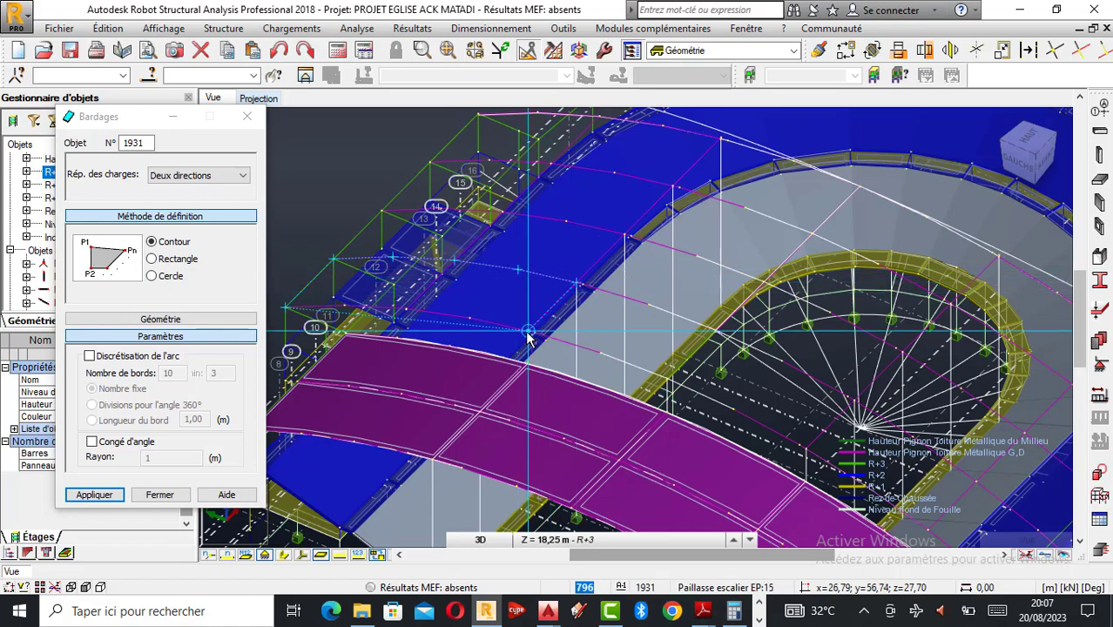
{"action": "left_click", "coordinate": [470, 317]}
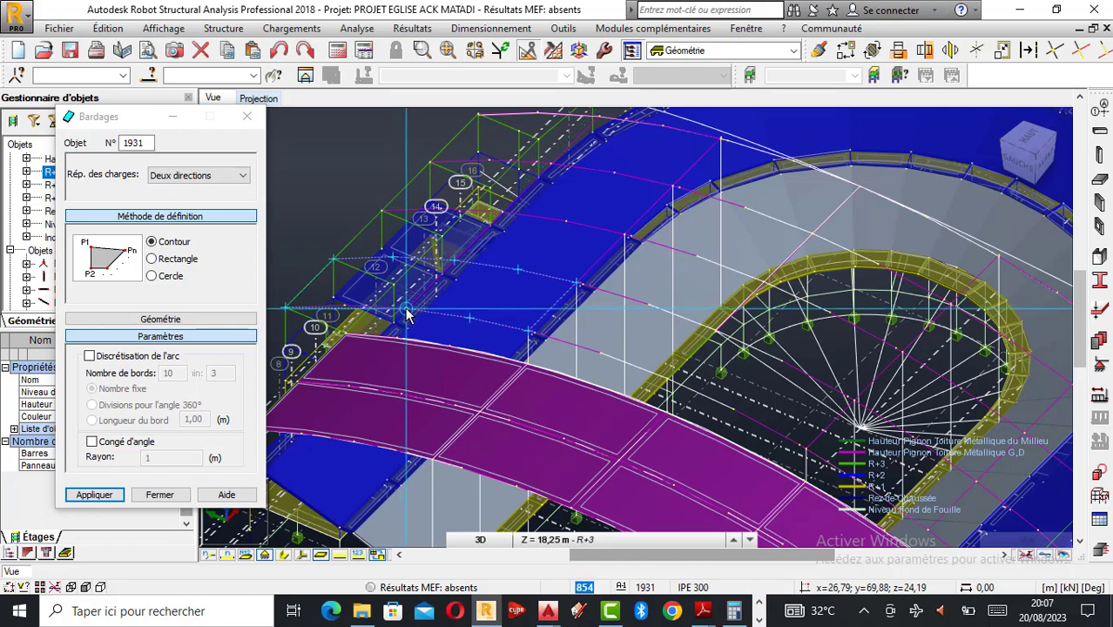
{"action": "left_click", "coordinate": [406, 309]}
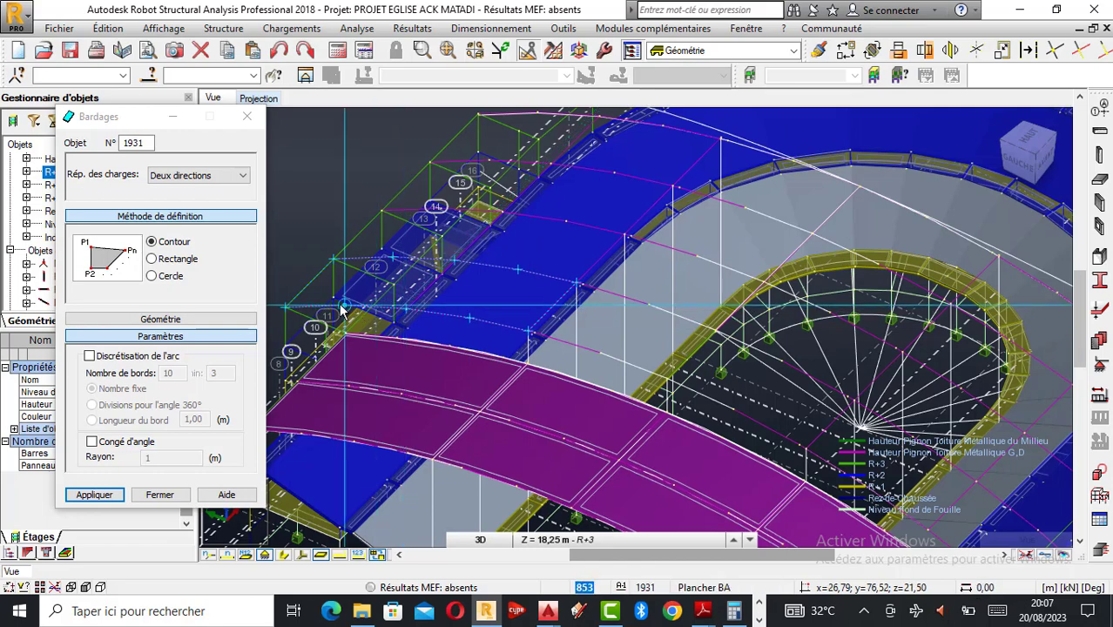
{"action": "left_click", "coordinate": [345, 307]}
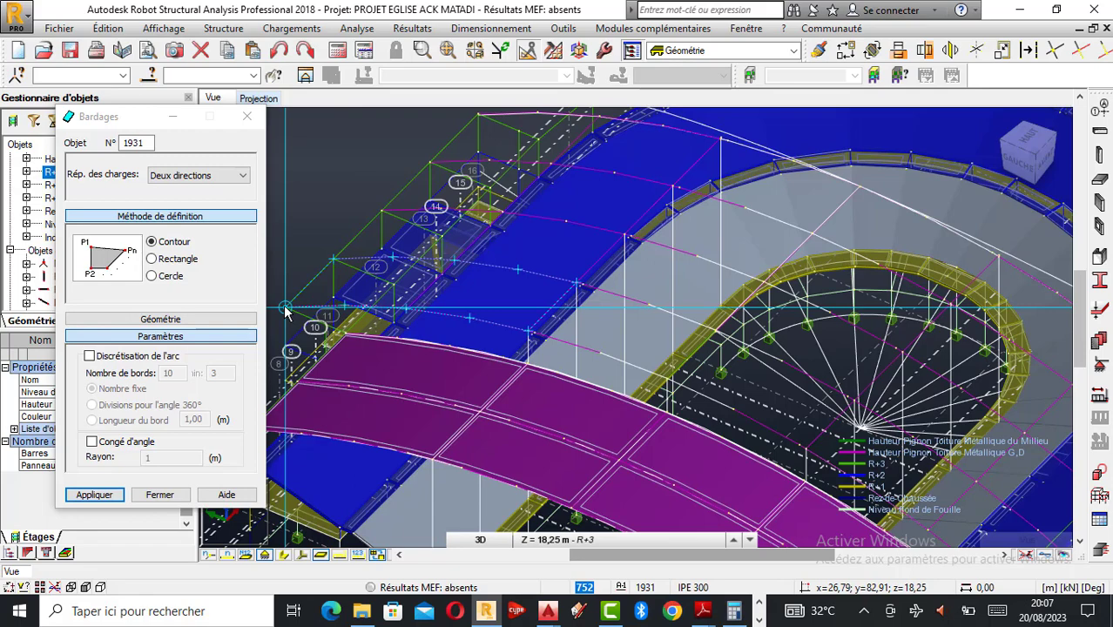
{"action": "left_click", "coordinate": [286, 309]}
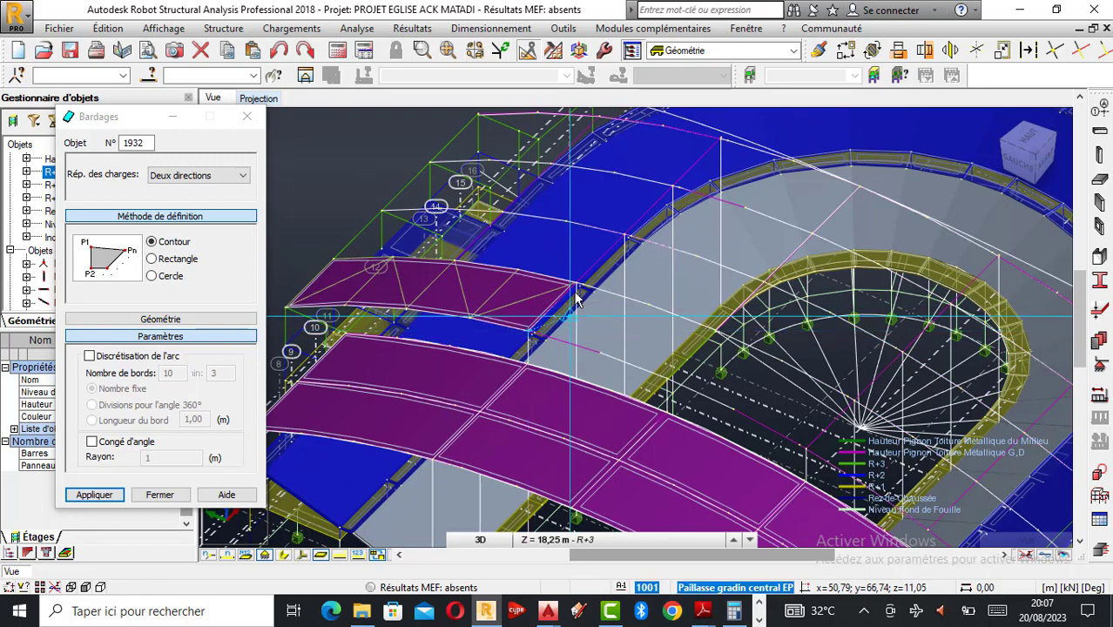
- Define a contour cladding panel over the central roof segment between the arches at x = 34.79 m and x = 26.79 m, following the arch nodes
{"action": "left_click", "coordinate": [607, 297]}
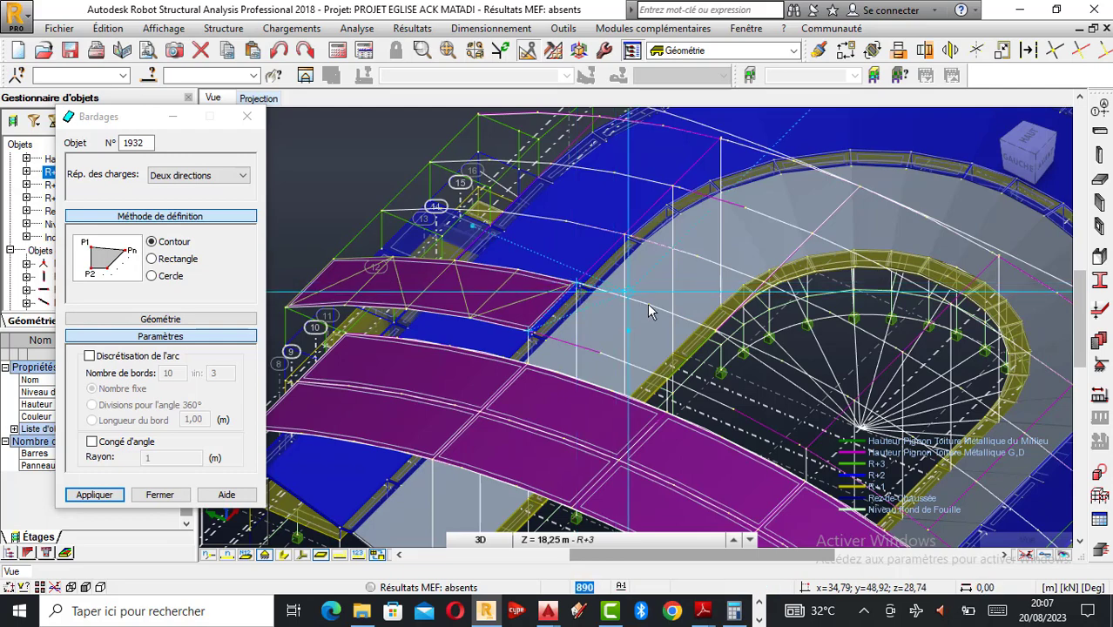
{"action": "scroll", "coordinate": [718, 348], "scroll_direction": "up", "scroll_amount": 1}
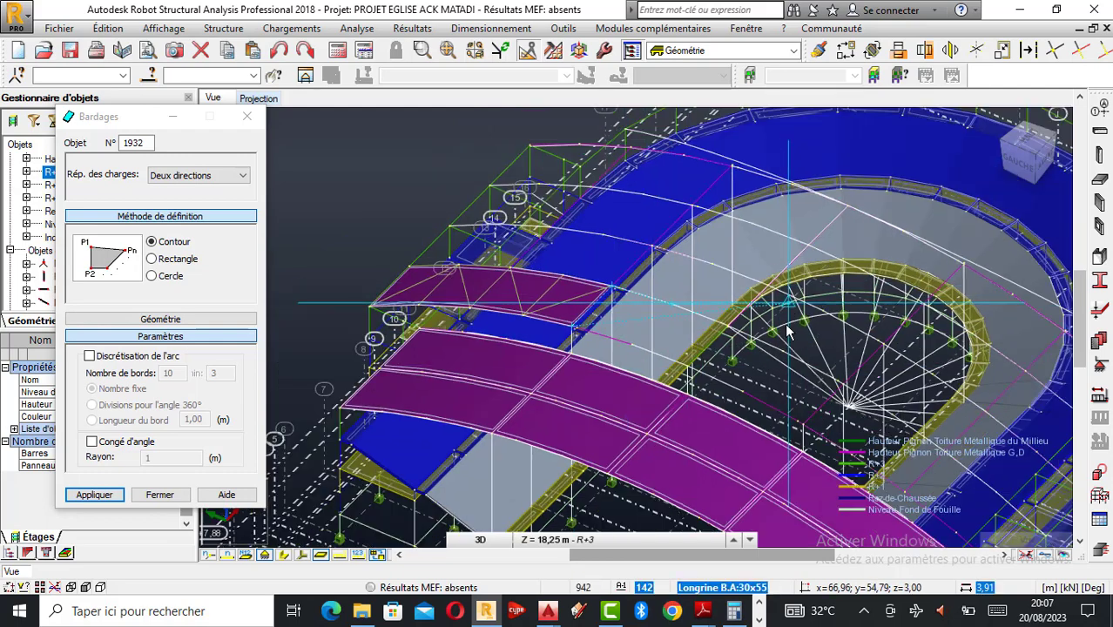
{"action": "scroll", "coordinate": [771, 413], "scroll_direction": "up", "scroll_amount": 1}
{"action": "scroll", "coordinate": [771, 414], "scroll_direction": "up", "scroll_amount": 1}
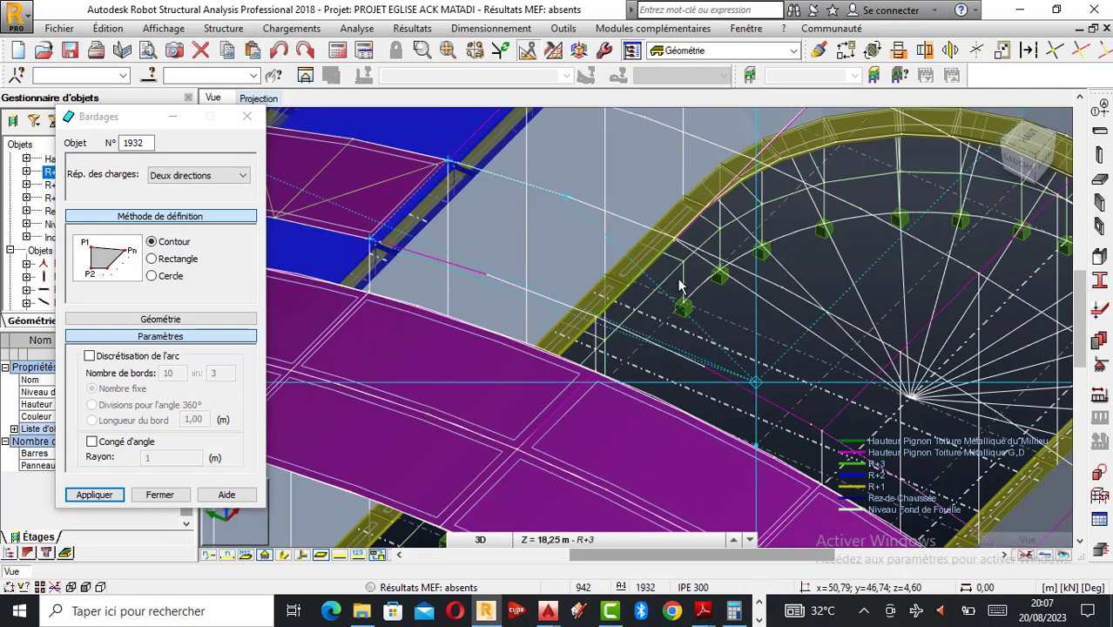
{"action": "scroll", "coordinate": [684, 280], "scroll_direction": "up", "scroll_amount": 1}
{"action": "scroll", "coordinate": [689, 277], "scroll_direction": "up", "scroll_amount": 1}
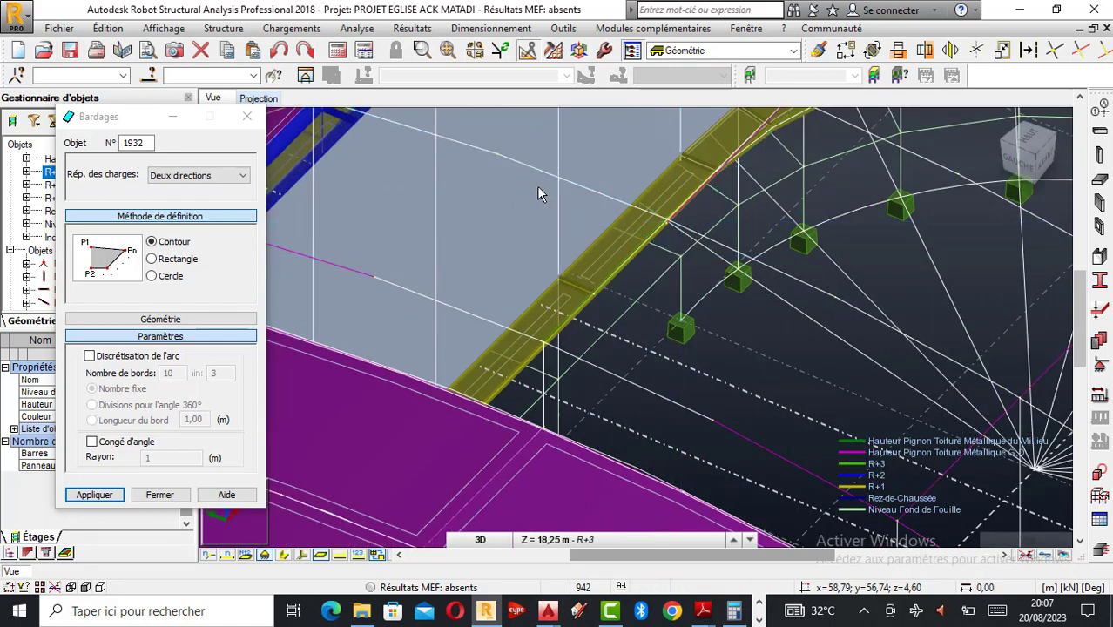
{"action": "scroll", "coordinate": [566, 213], "scroll_direction": "down", "scroll_amount": 1}
{"action": "right_click", "coordinate": [596, 231]}
{"action": "left_click", "coordinate": [550, 293]}
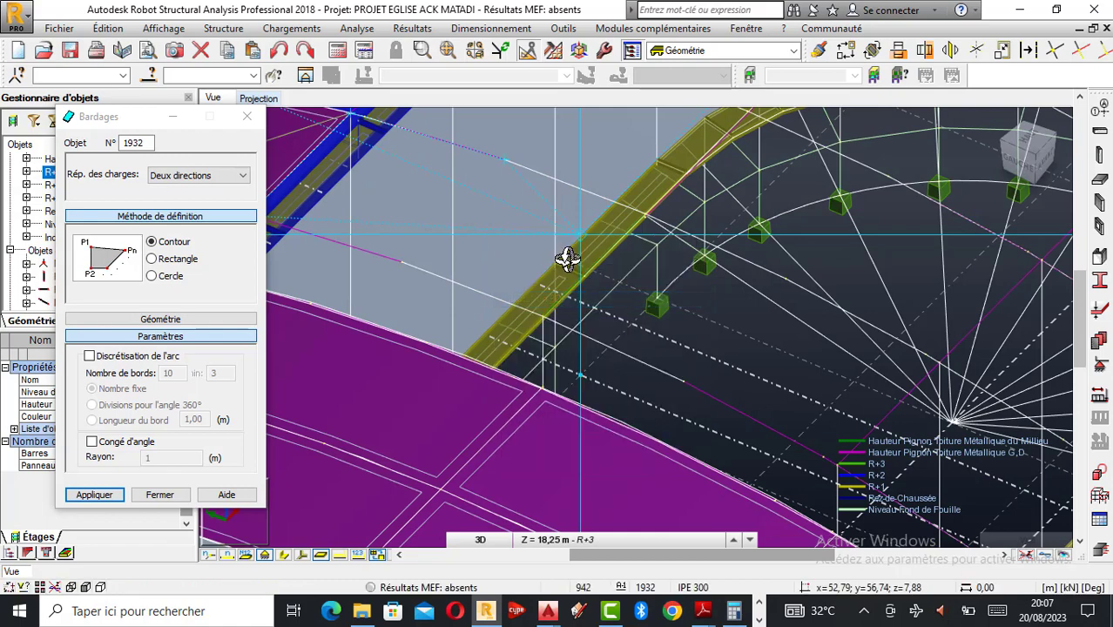
{"action": "left_click_drag", "start_coordinate": [566, 259], "coordinate": [603, 311]}
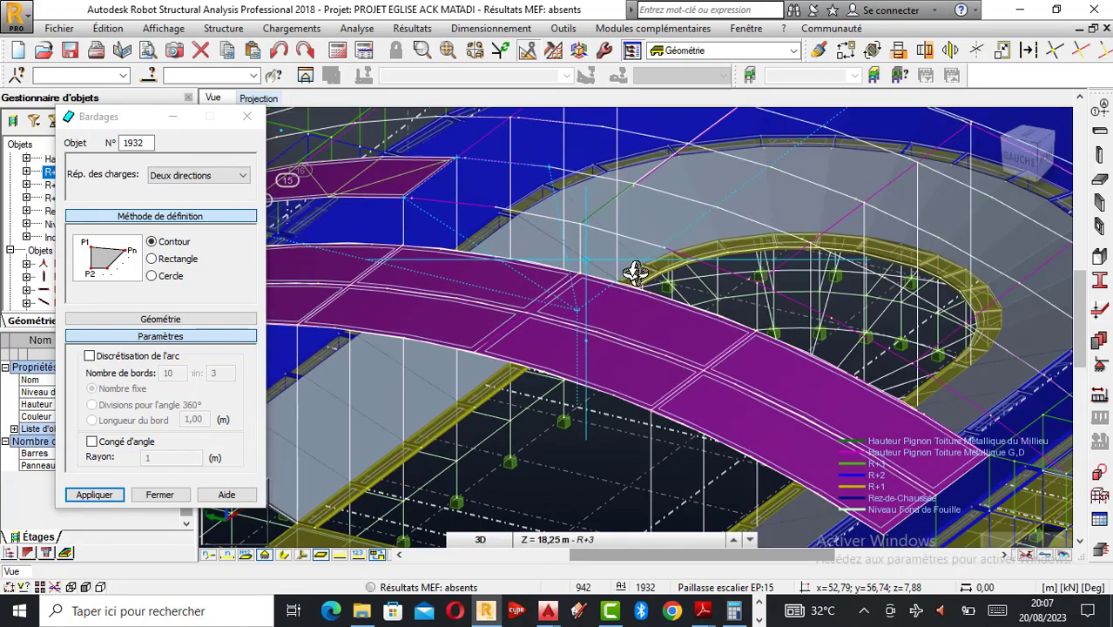
{"action": "left_click", "coordinate": [142, 122]}
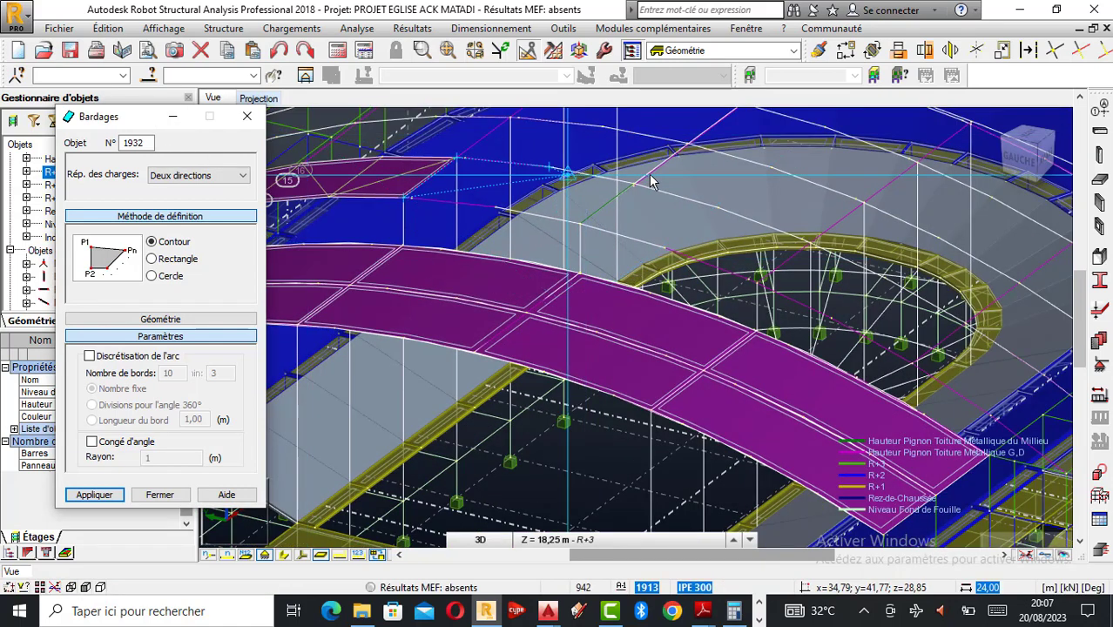
{"action": "scroll", "coordinate": [756, 260], "scroll_direction": "up", "scroll_amount": 2}
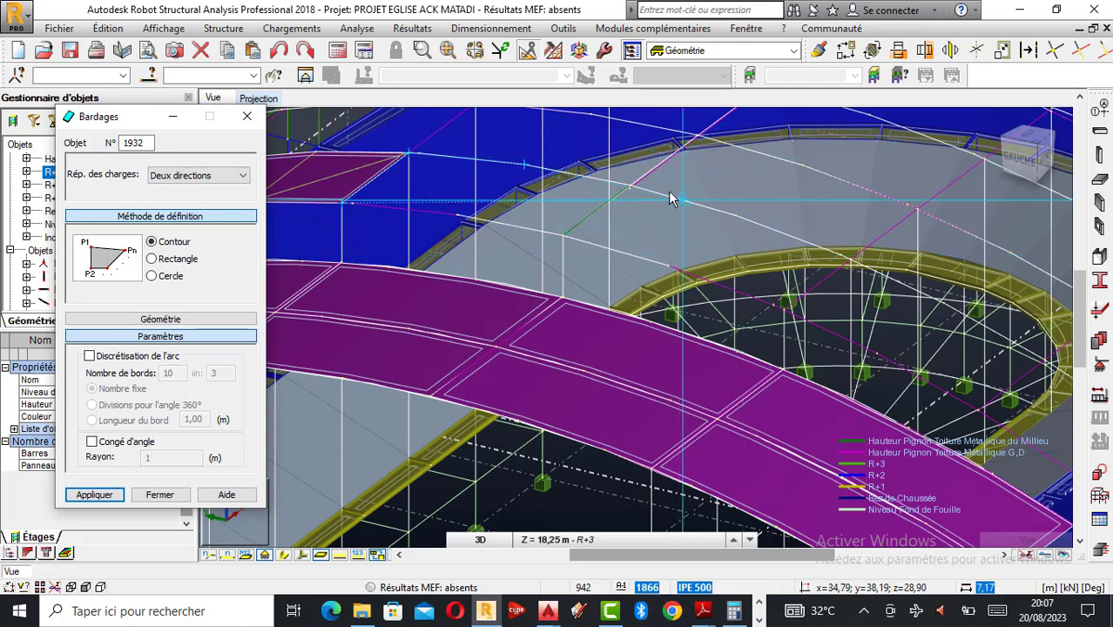
{"action": "scroll", "coordinate": [674, 193], "scroll_direction": "up", "scroll_amount": 1}
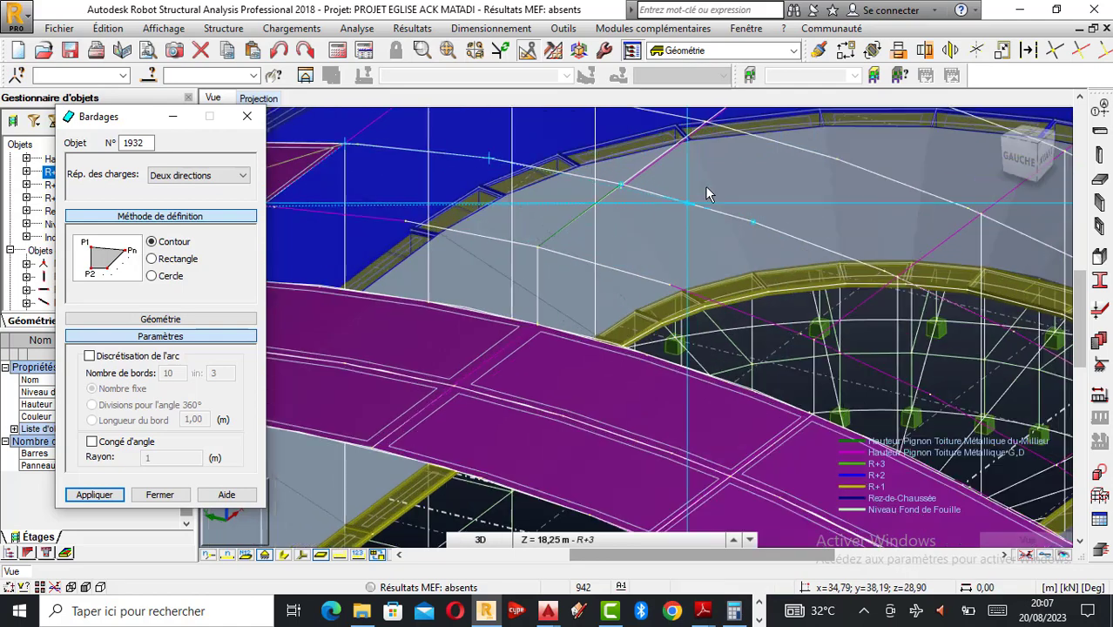
{"action": "left_click", "coordinate": [623, 185]}
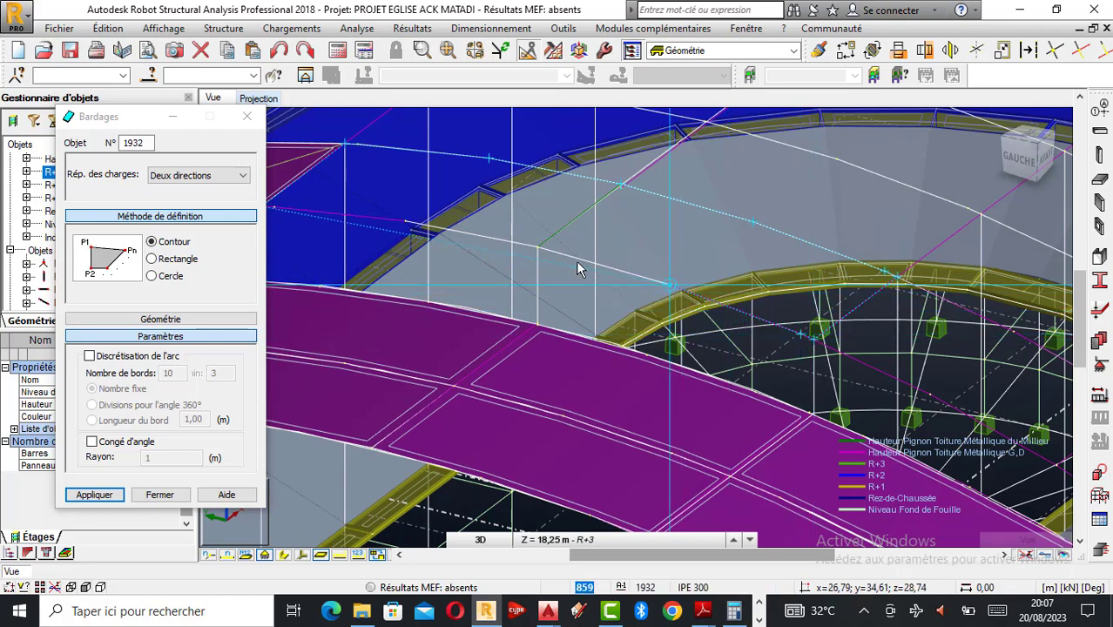
{"action": "left_click", "coordinate": [404, 221]}
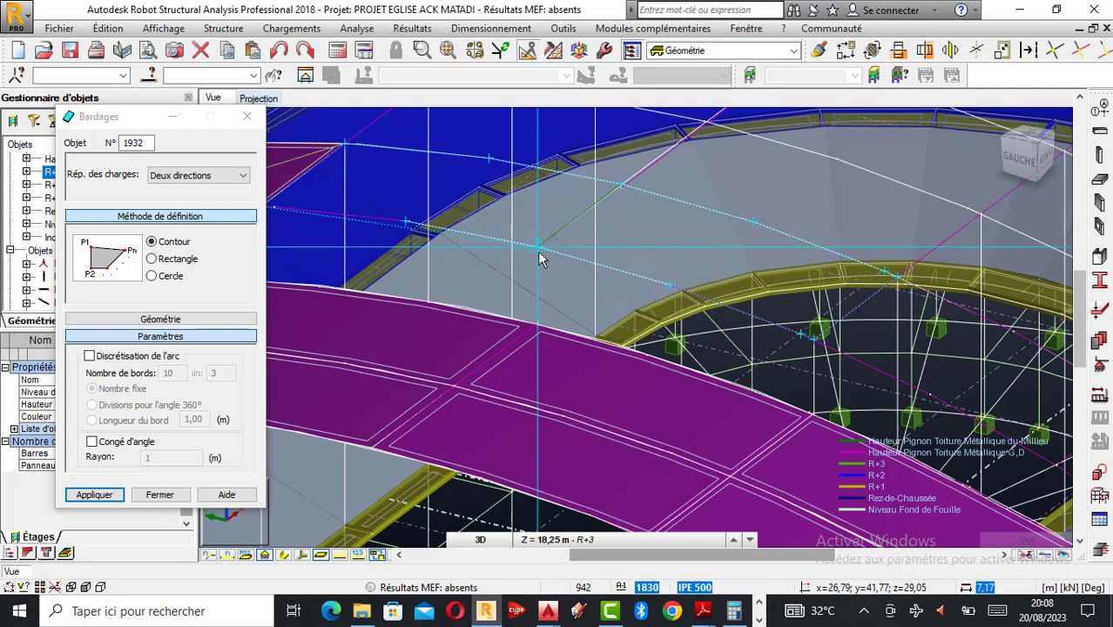
{"action": "scroll", "coordinate": [538, 252], "scroll_direction": "down", "scroll_amount": 1}
{"action": "scroll", "coordinate": [323, 215], "scroll_direction": "up", "scroll_amount": 1}
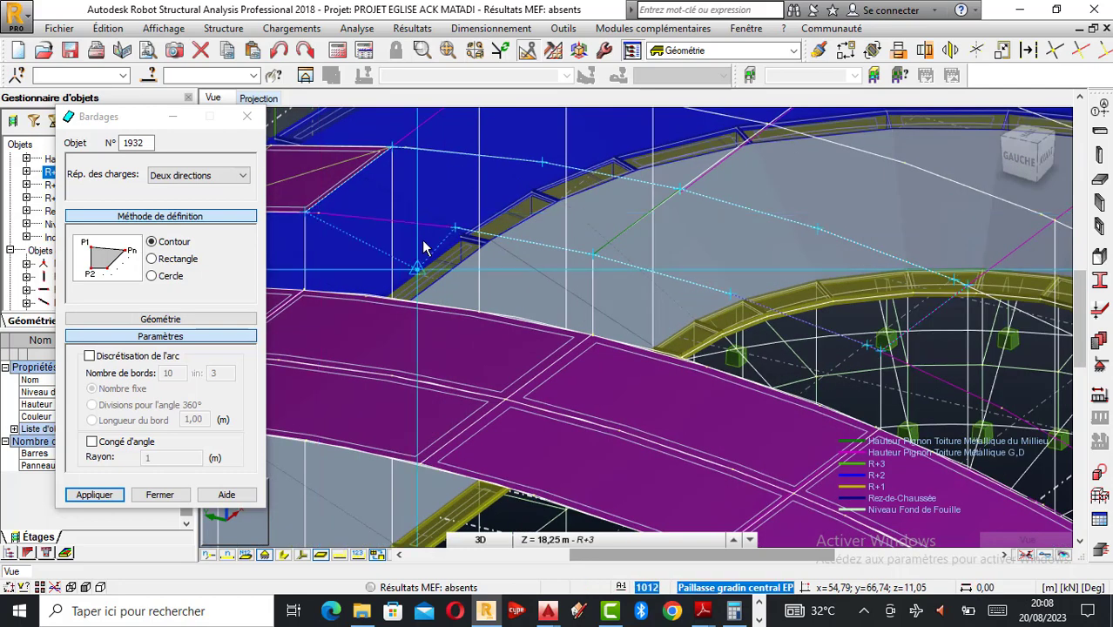
{"action": "left_click", "coordinate": [304, 215]}
{"action": "scroll", "coordinate": [316, 231], "scroll_direction": "down", "scroll_amount": 4}
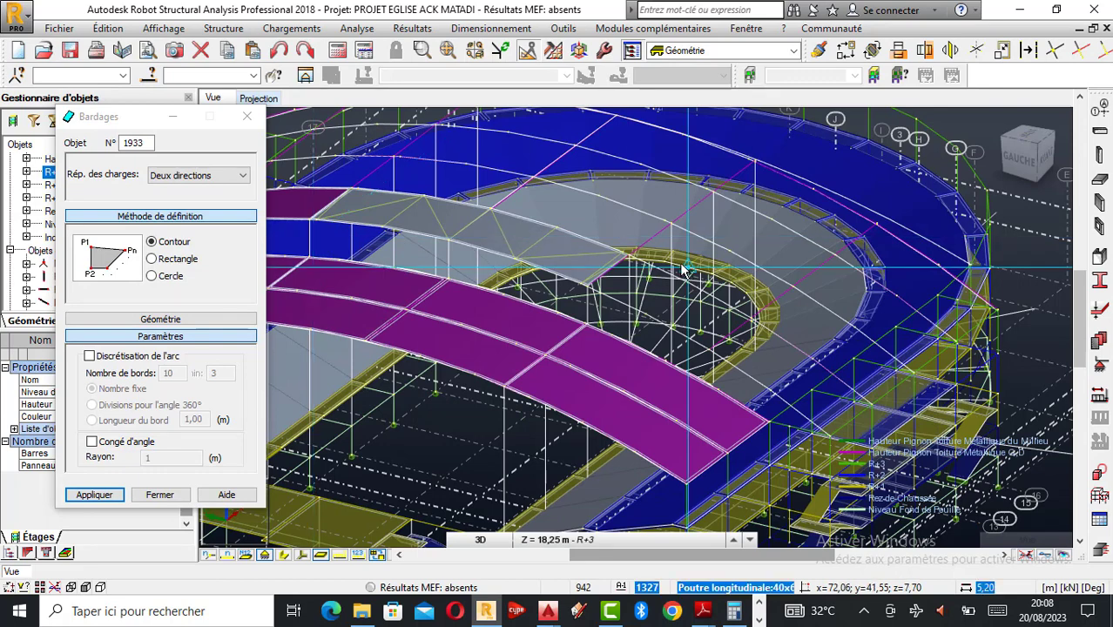
{"action": "scroll", "coordinate": [659, 276], "scroll_direction": "up", "scroll_amount": 3}
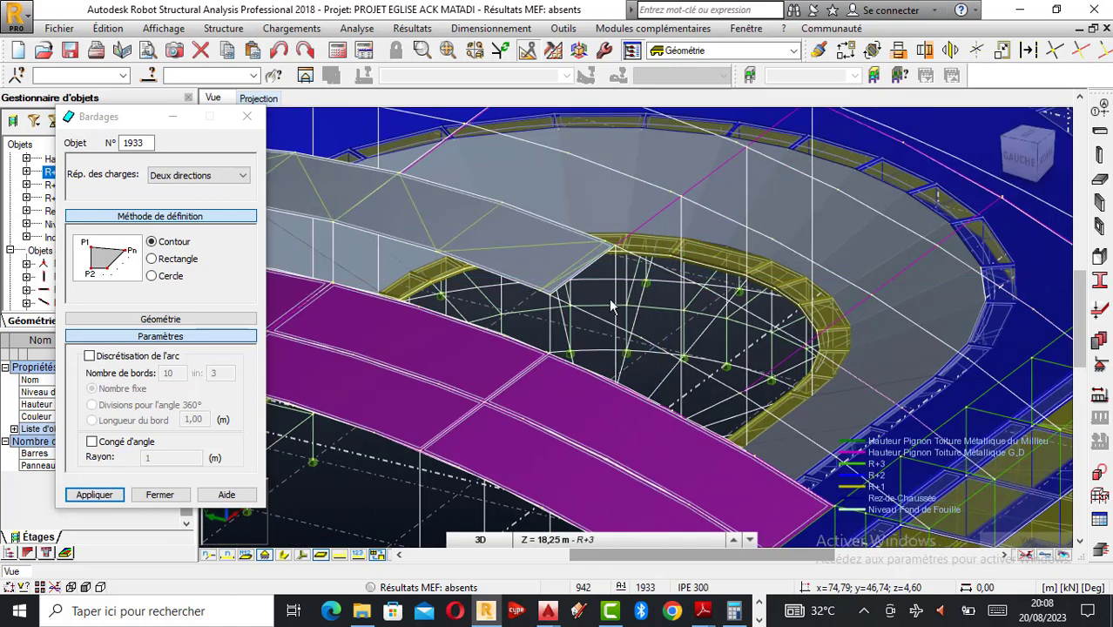
{"action": "scroll", "coordinate": [551, 304], "scroll_direction": "up", "scroll_amount": 2}
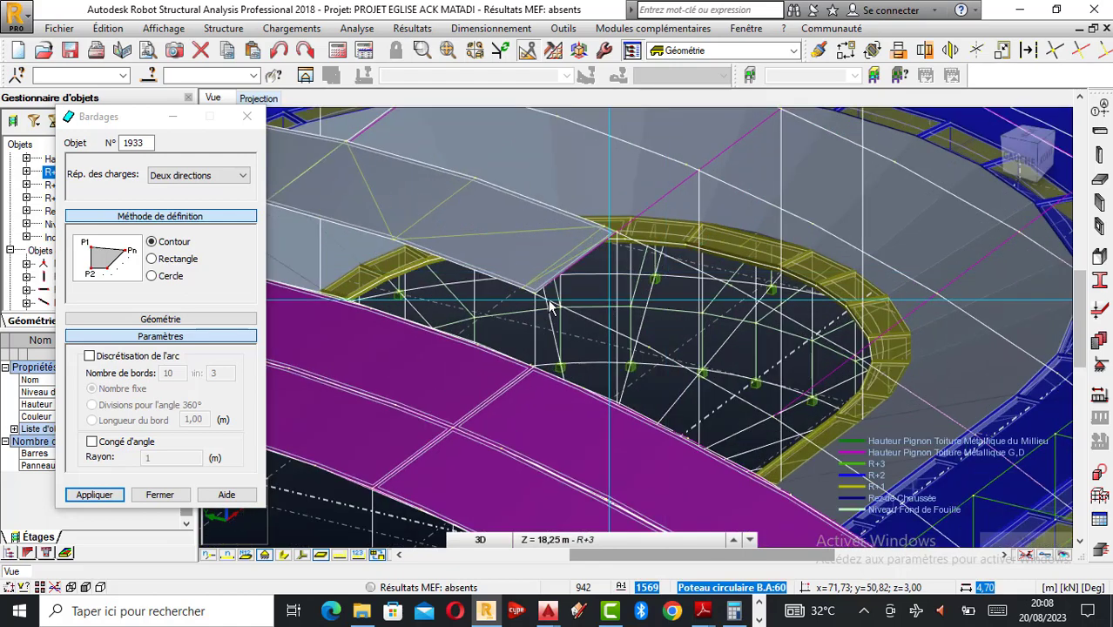
{"action": "left_click", "coordinate": [618, 237]}
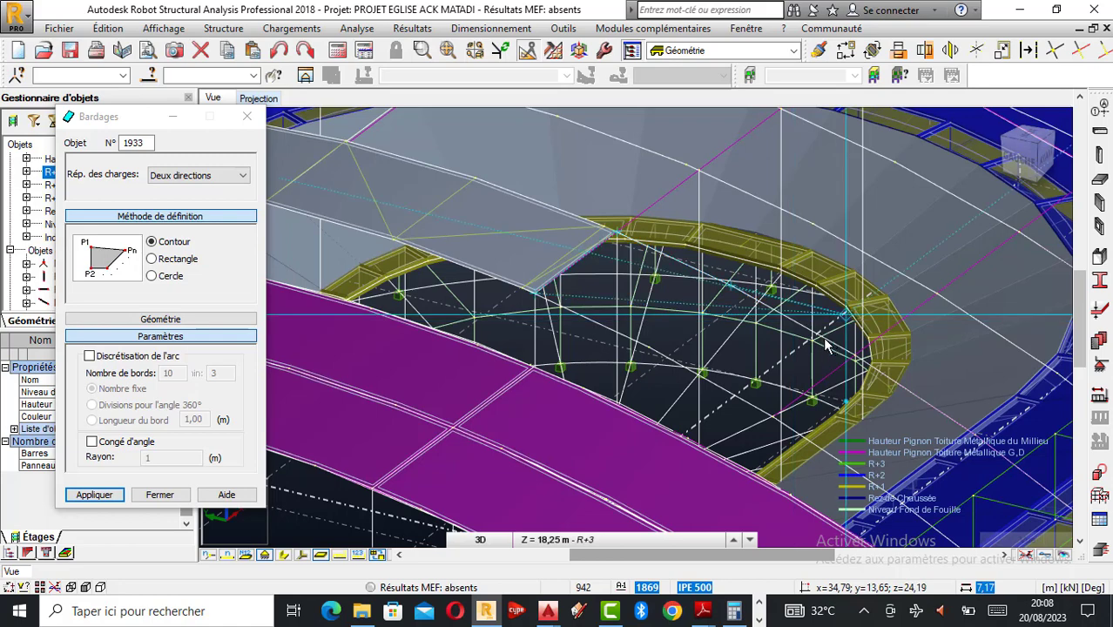
{"action": "right_click", "coordinate": [873, 223]}
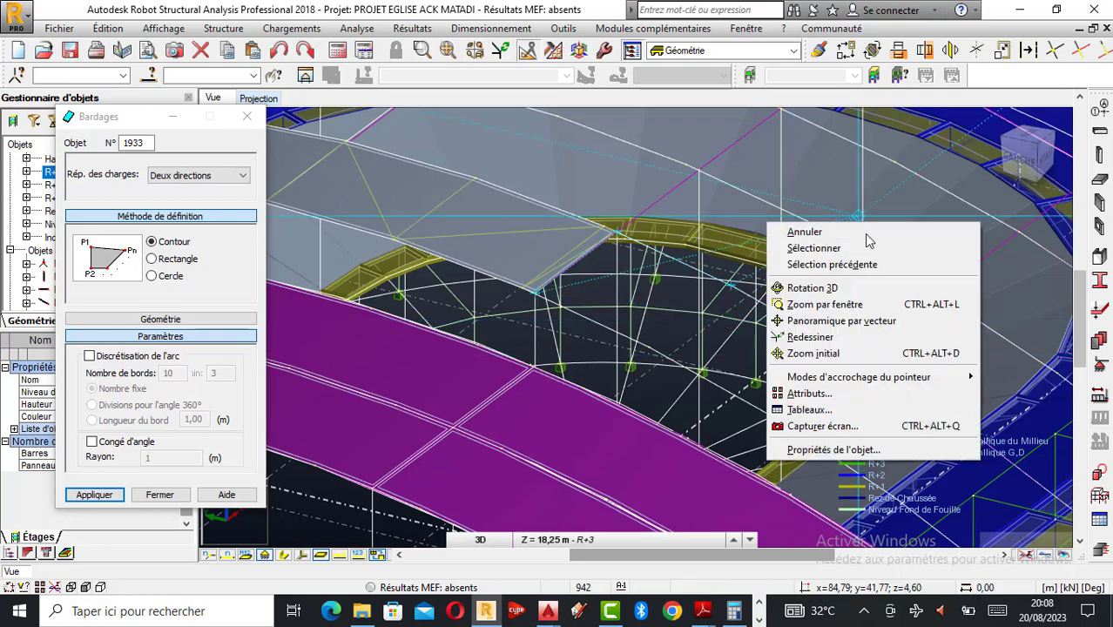
{"action": "left_click", "coordinate": [879, 287]}
{"action": "left_click_drag", "start_coordinate": [887, 271], "coordinate": [909, 253]}
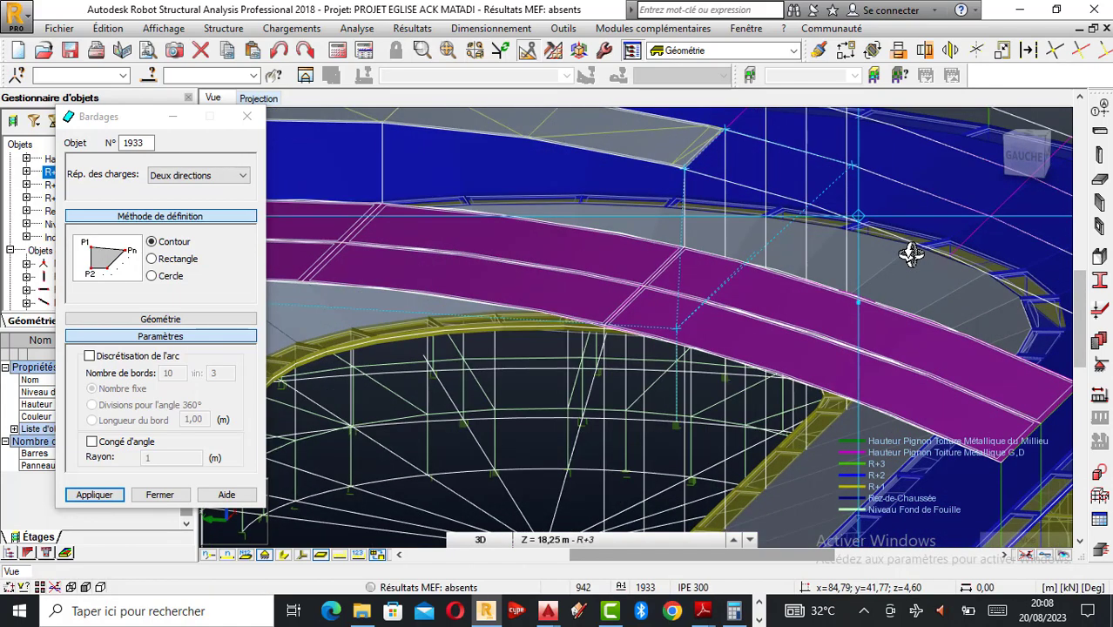
{"action": "left_click", "coordinate": [146, 120]}
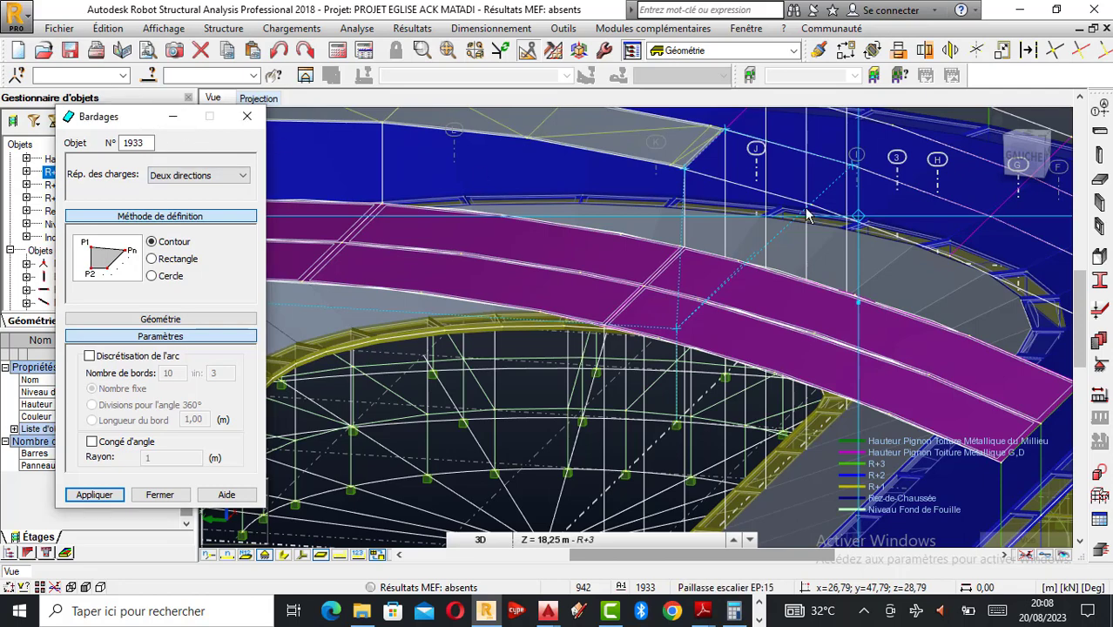
{"action": "scroll", "coordinate": [618, 201], "scroll_direction": "down", "scroll_amount": 3}
{"action": "scroll", "coordinate": [578, 199], "scroll_direction": "down", "scroll_amount": 1}
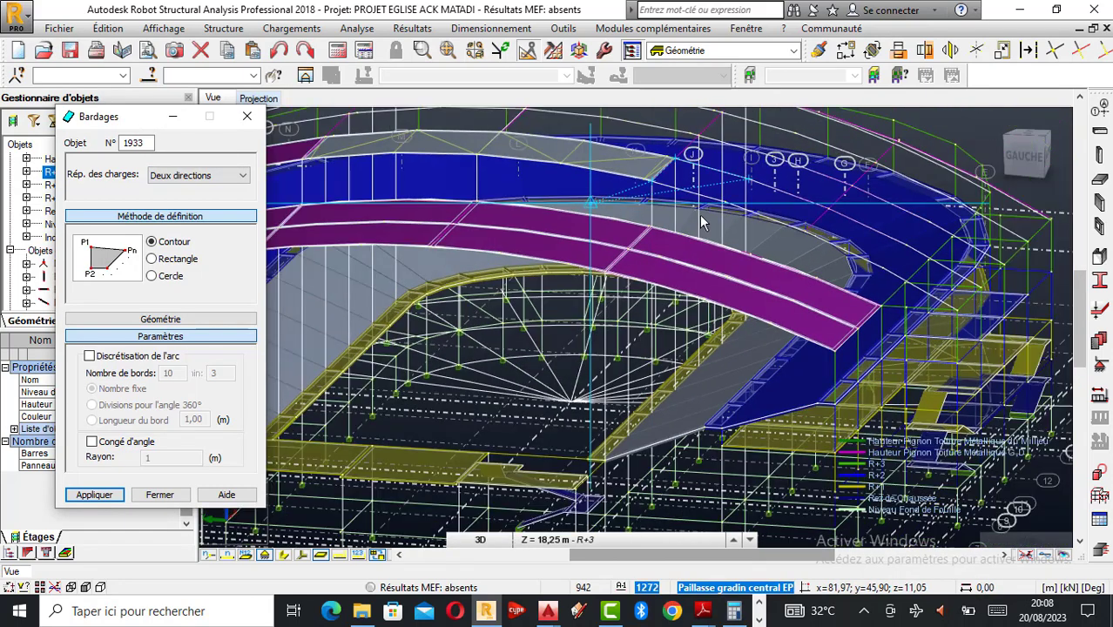
{"action": "left_click", "coordinate": [830, 210]}
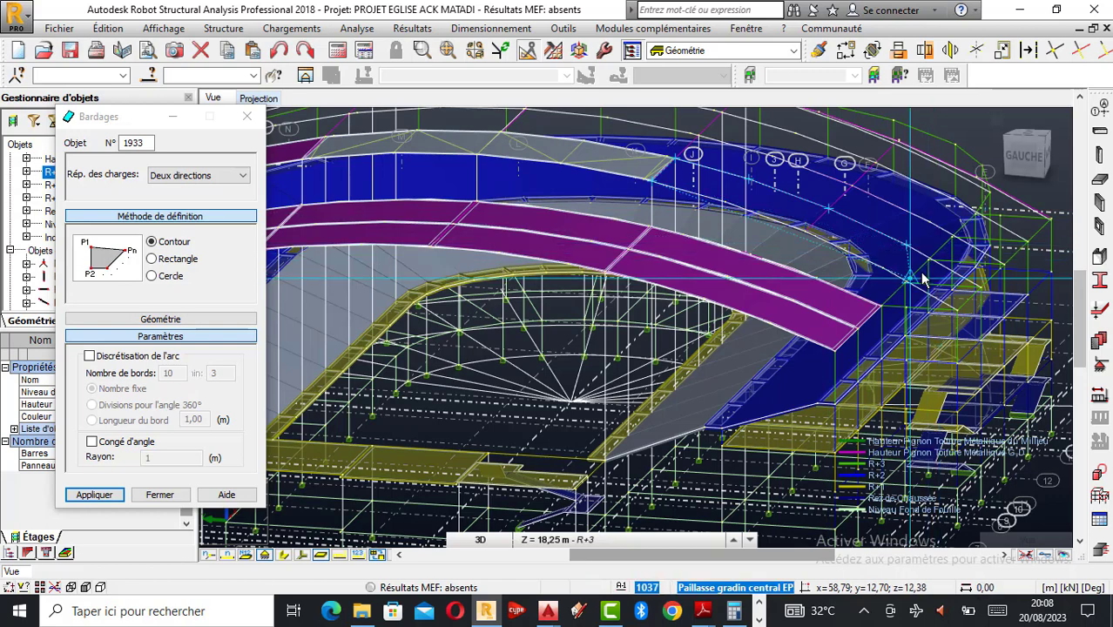
{"action": "scroll", "coordinate": [967, 281], "scroll_direction": "up", "scroll_amount": 2}
{"action": "scroll", "coordinate": [1019, 305], "scroll_direction": "up", "scroll_amount": 2}
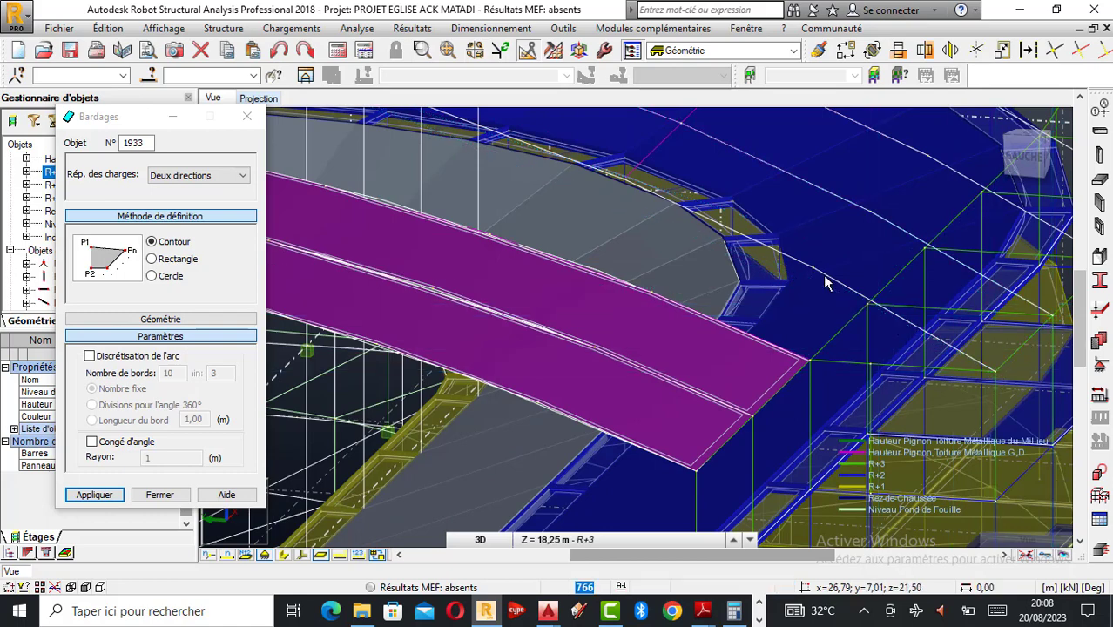
{"action": "scroll", "coordinate": [923, 260], "scroll_direction": "down", "scroll_amount": 2}
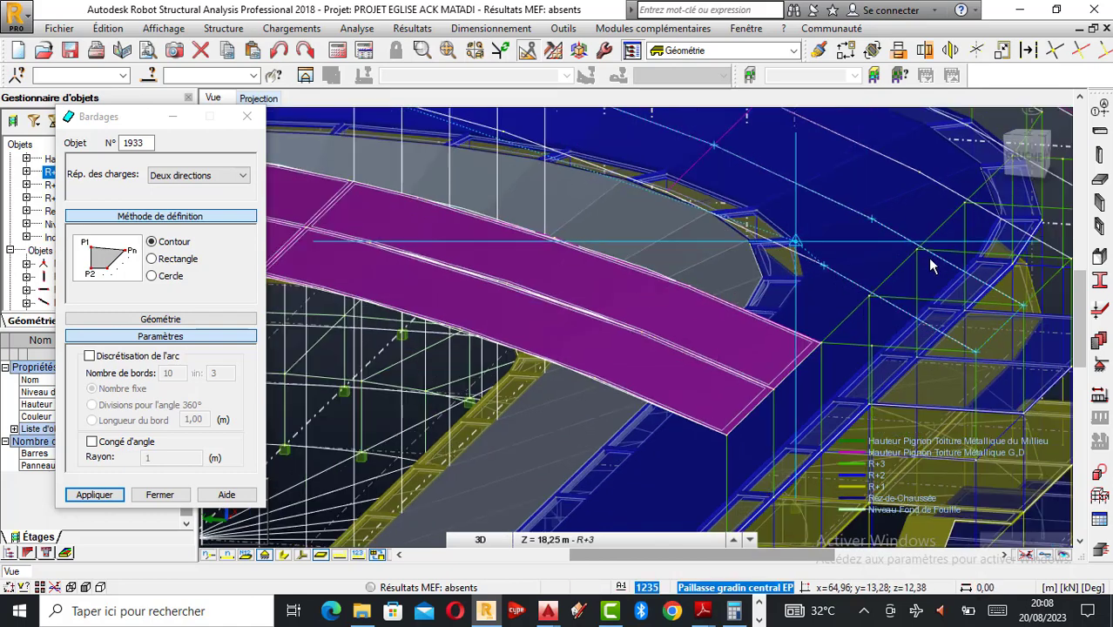
{"action": "scroll", "coordinate": [917, 330], "scroll_direction": "down", "scroll_amount": 1}
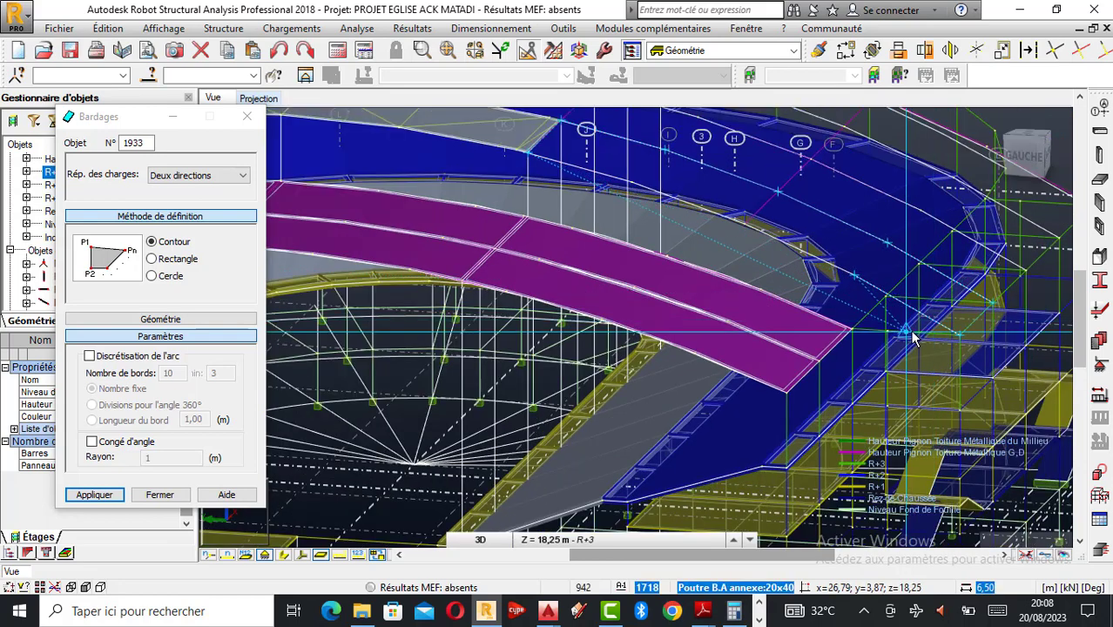
{"action": "left_click", "coordinate": [247, 116]}
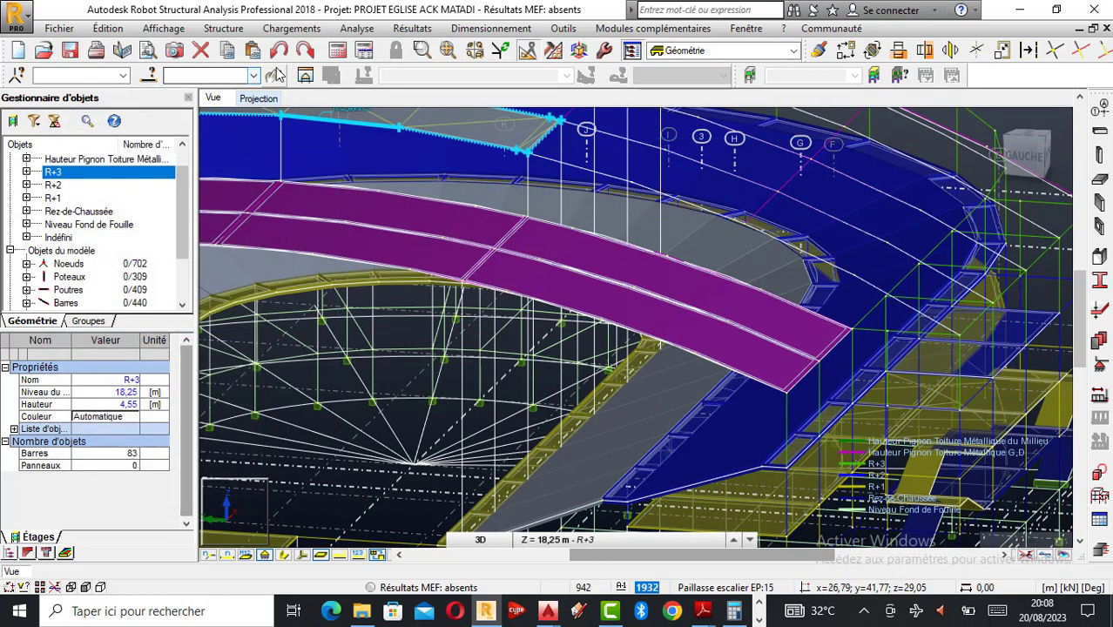
- Define two contour cladding panels between the same arches, one from the central panel to y = 13.65 m and one from there to the arch ends
{"action": "left_click", "coordinate": [292, 28]}
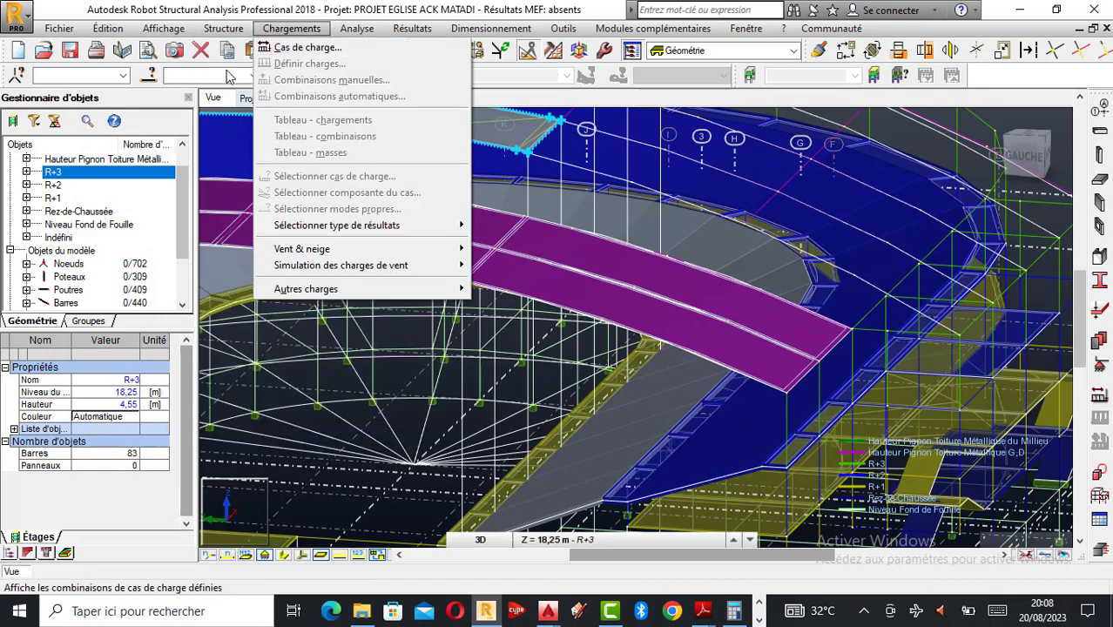
{"action": "left_click", "coordinate": [237, 274]}
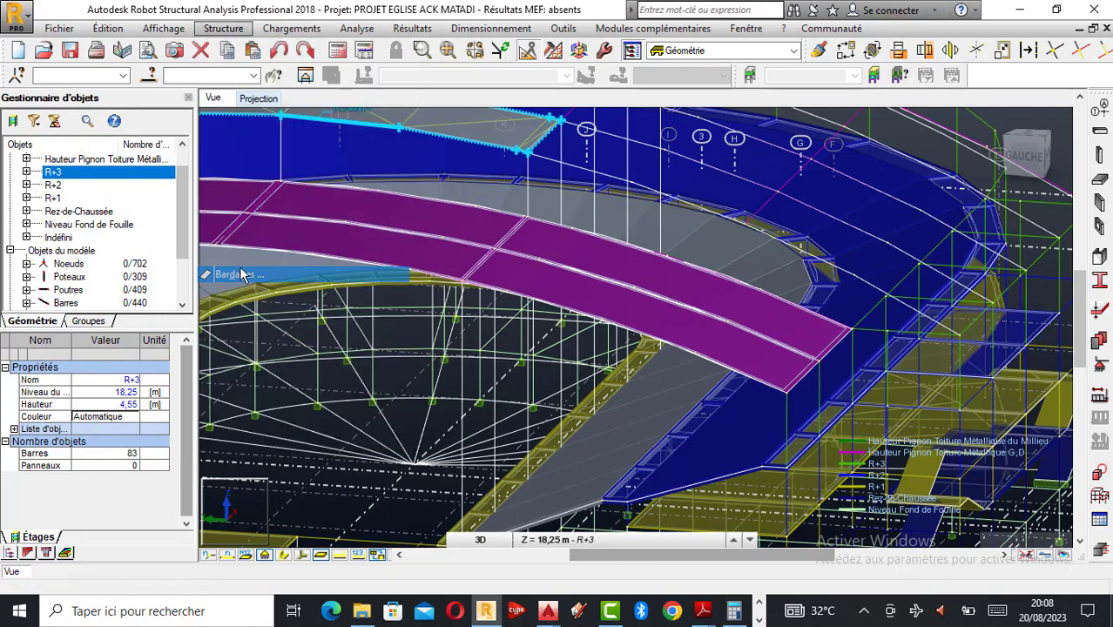
{"action": "left_click", "coordinate": [529, 152]}
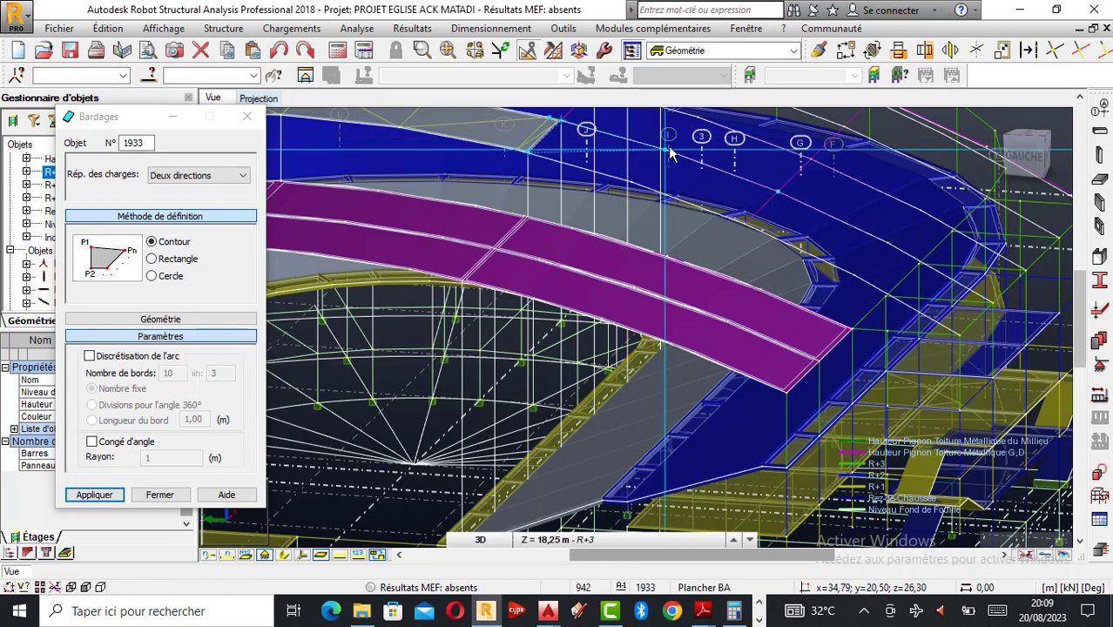
{"action": "left_click", "coordinate": [777, 191]}
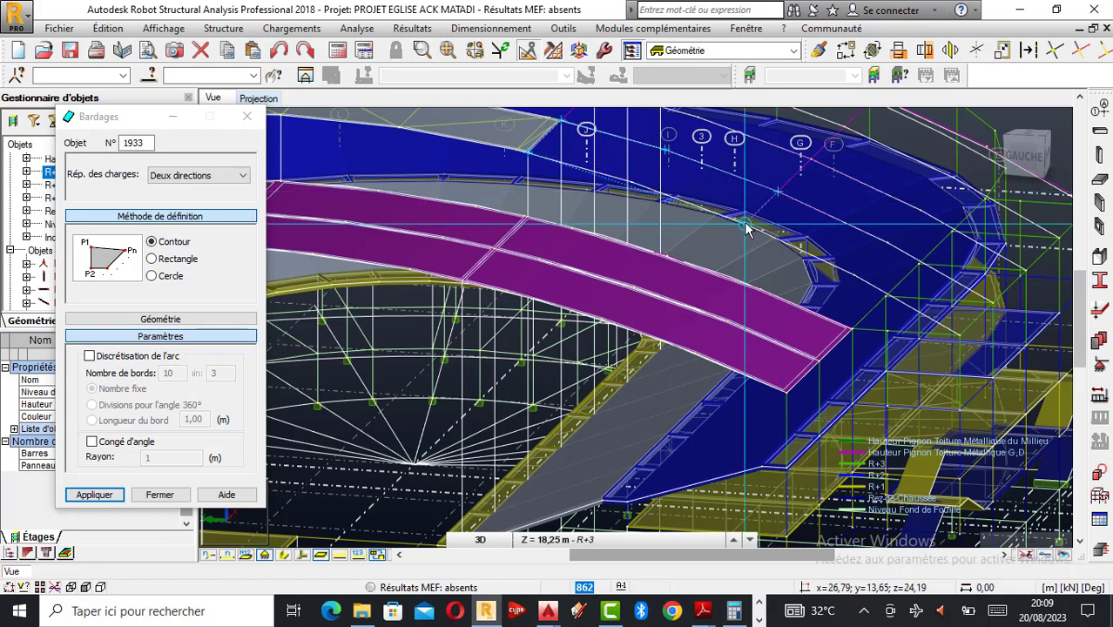
{"action": "left_click", "coordinate": [633, 188]}
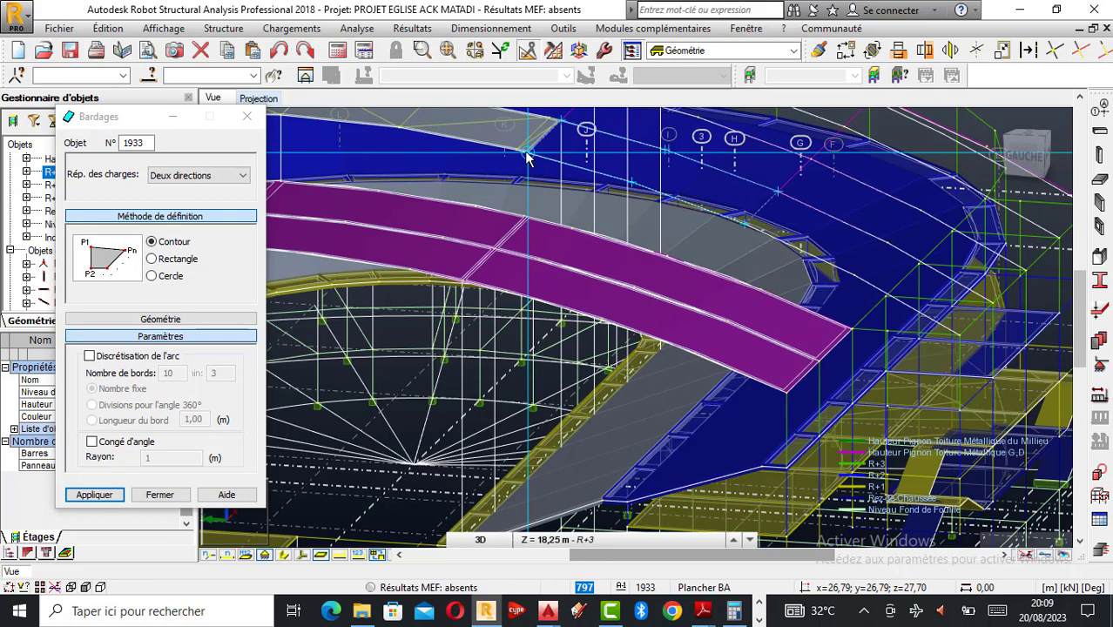
{"action": "left_click", "coordinate": [527, 153]}
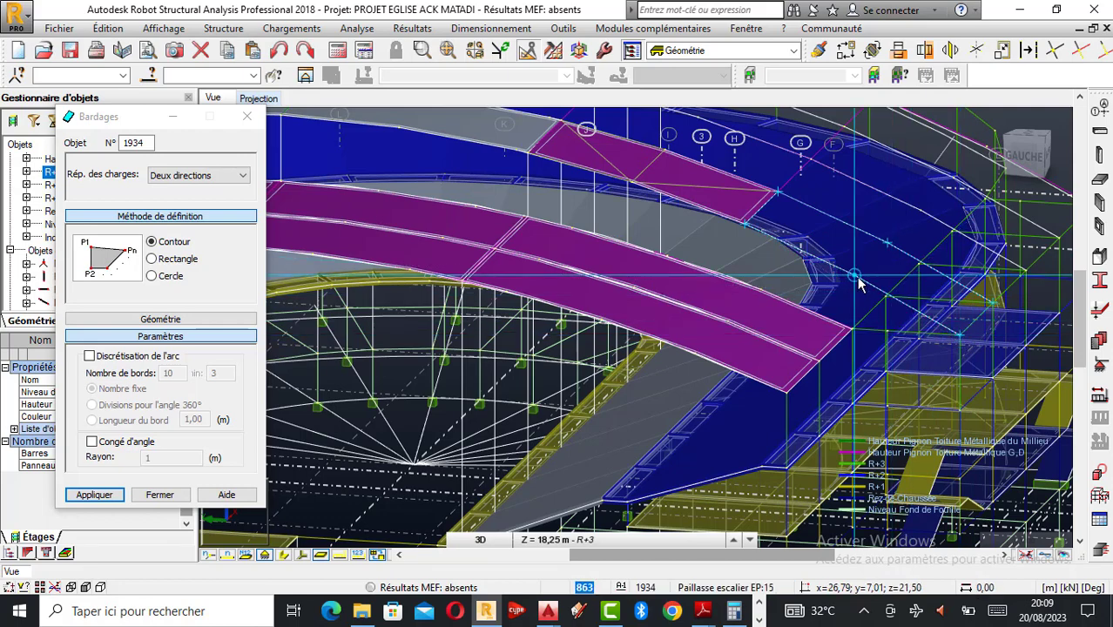
{"action": "left_click", "coordinate": [744, 228]}
- Define a contour cladding panel on the vertical face at x = 26.79 m, from y = 56.78 m to the arch end at y = 82.91 m
{"action": "scroll", "coordinate": [923, 310], "scroll_direction": "down", "scroll_amount": 2}
{"action": "scroll", "coordinate": [923, 309], "scroll_direction": "down", "scroll_amount": 4}
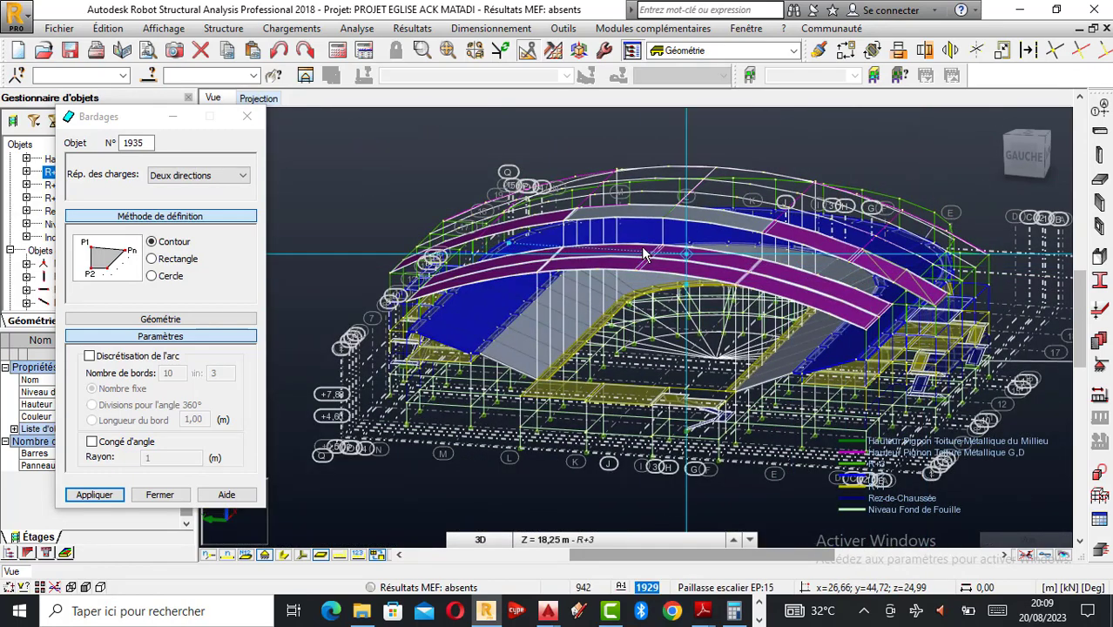
{"action": "scroll", "coordinate": [610, 252], "scroll_direction": "up", "scroll_amount": 1}
{"action": "scroll", "coordinate": [591, 254], "scroll_direction": "up", "scroll_amount": 3}
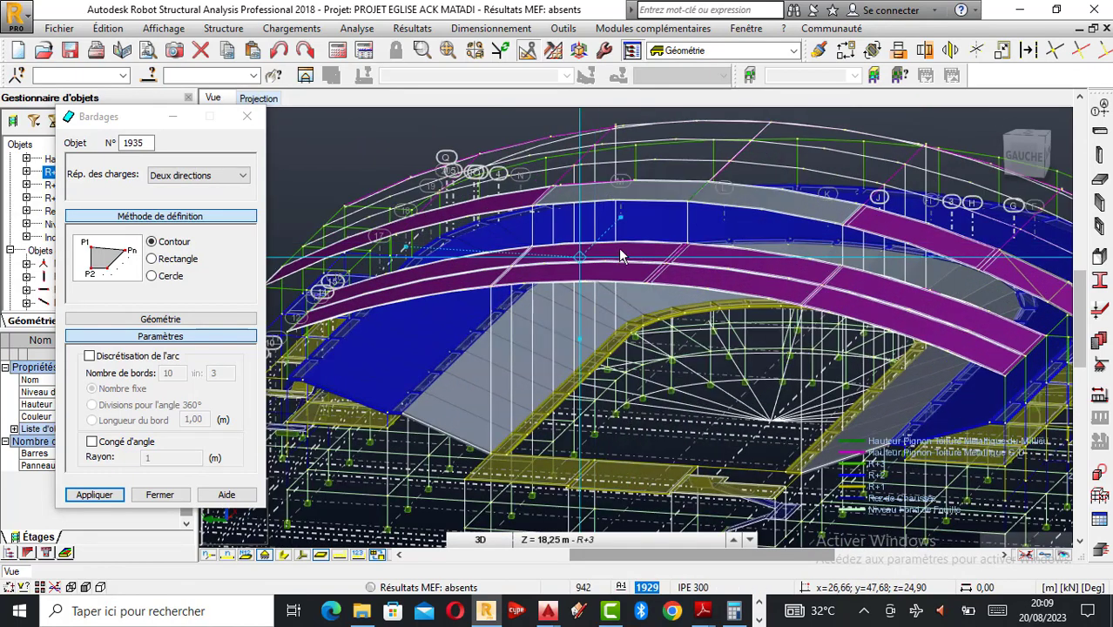
{"action": "scroll", "coordinate": [344, 299], "scroll_direction": "up", "scroll_amount": 1}
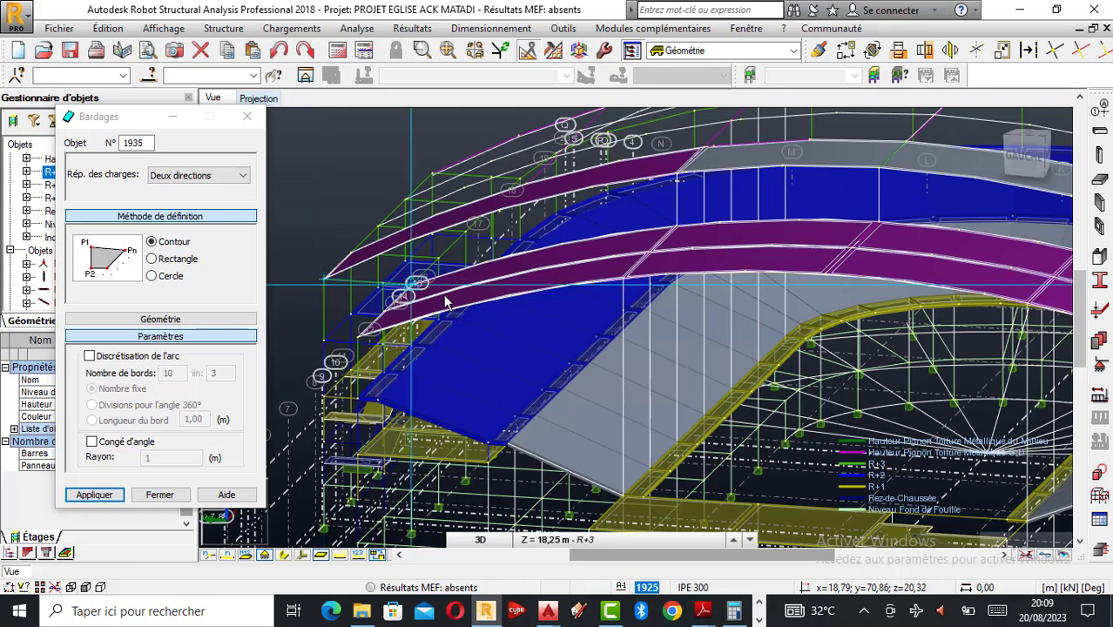
{"action": "scroll", "coordinate": [401, 290], "scroll_direction": "up", "scroll_amount": 4}
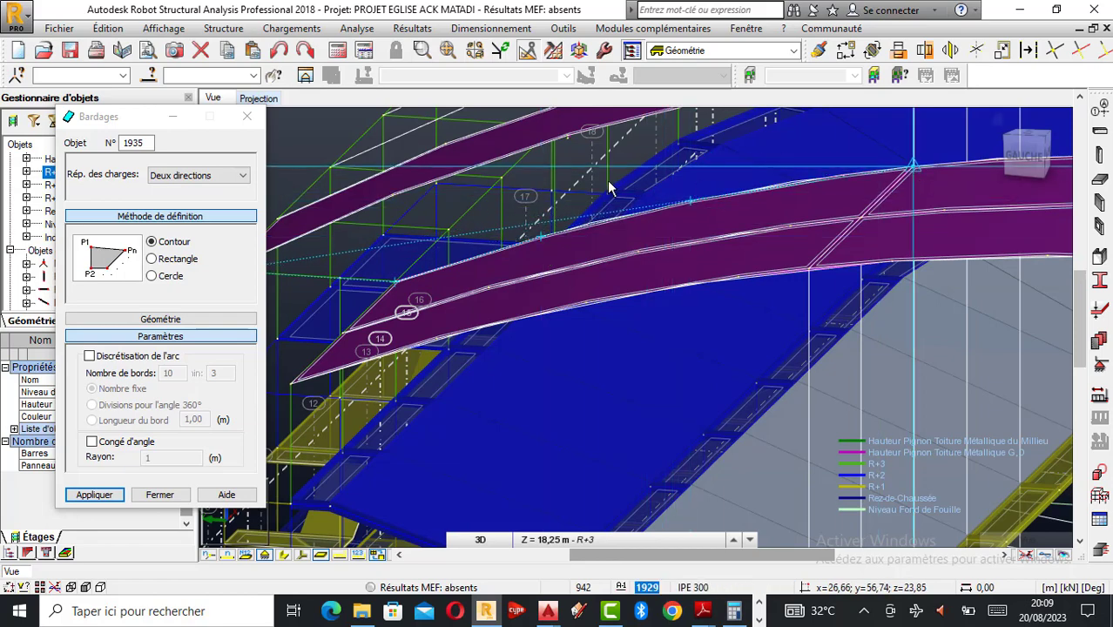
{"action": "scroll", "coordinate": [662, 186], "scroll_direction": "down", "scroll_amount": 4}
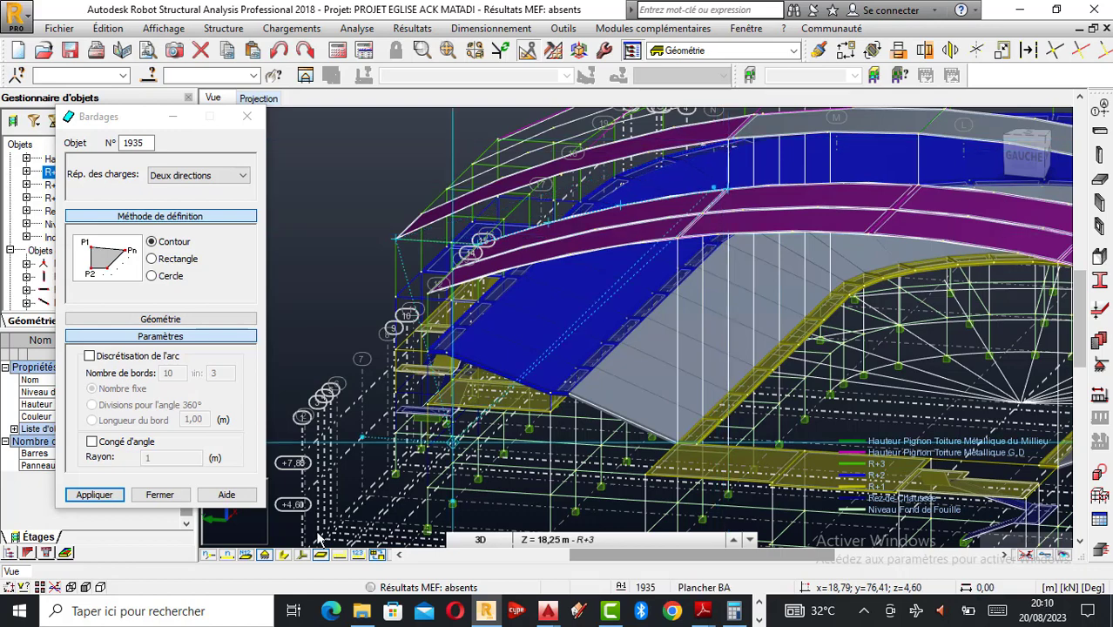
{"action": "left_click", "coordinate": [288, 557]}
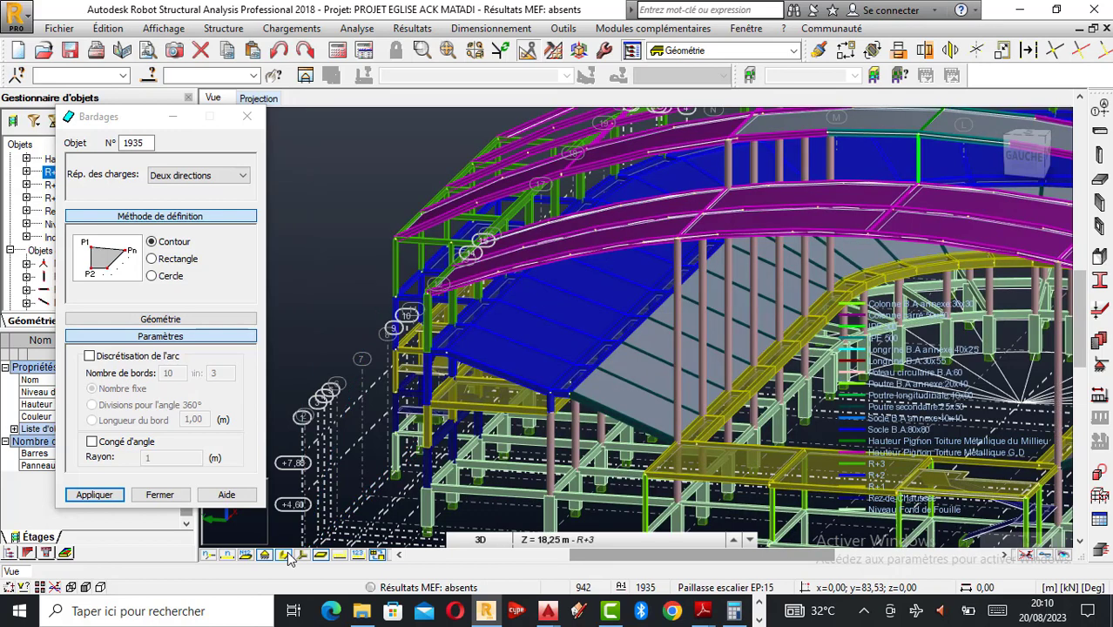
{"action": "left_click", "coordinate": [289, 557]}
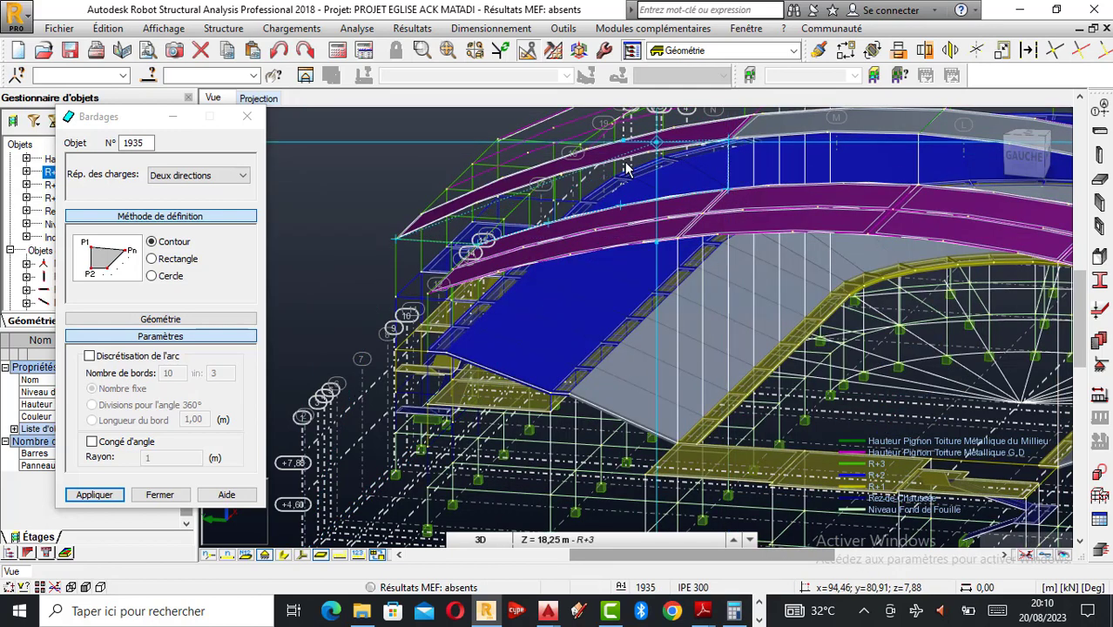
{"action": "scroll", "coordinate": [654, 158], "scroll_direction": "up", "scroll_amount": 3}
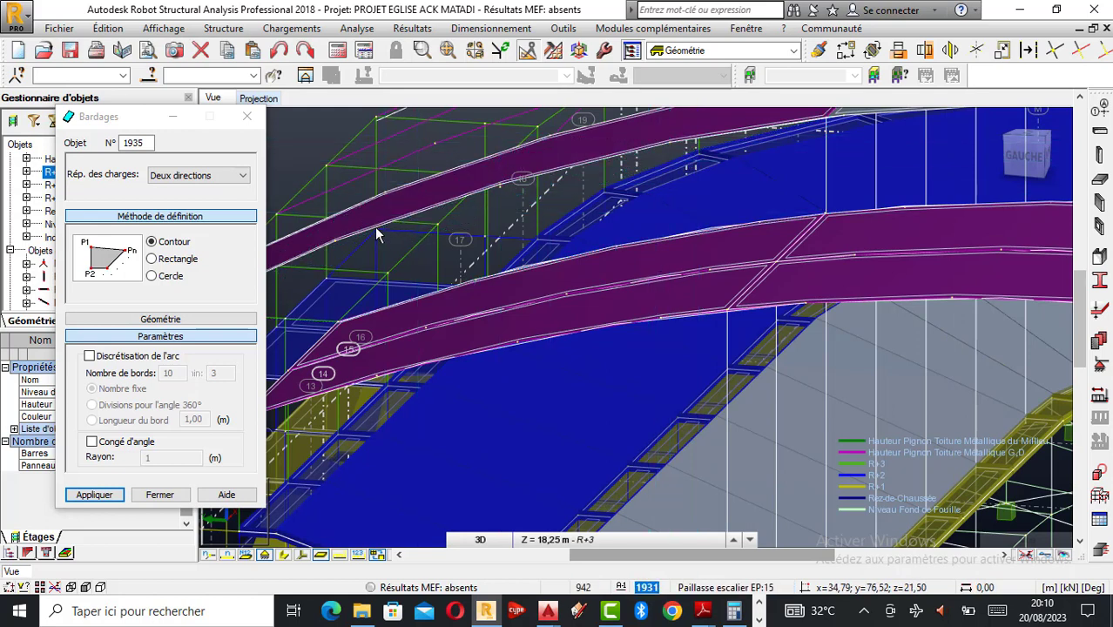
{"action": "scroll", "coordinate": [700, 218], "scroll_direction": "up", "scroll_amount": 1}
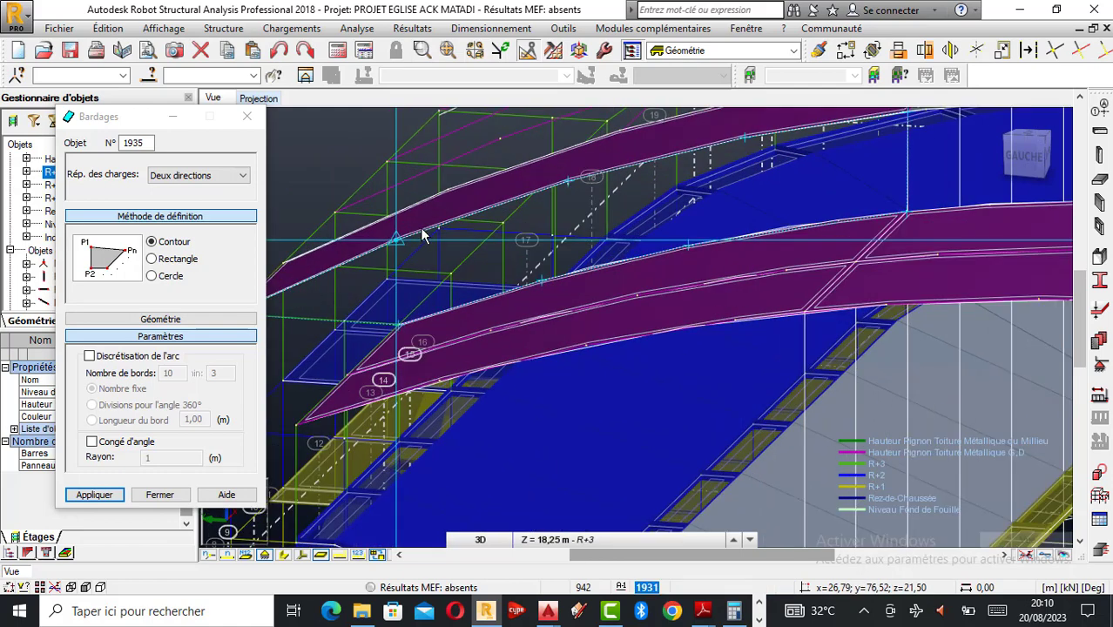
{"action": "scroll", "coordinate": [423, 231], "scroll_direction": "up", "scroll_amount": 1}
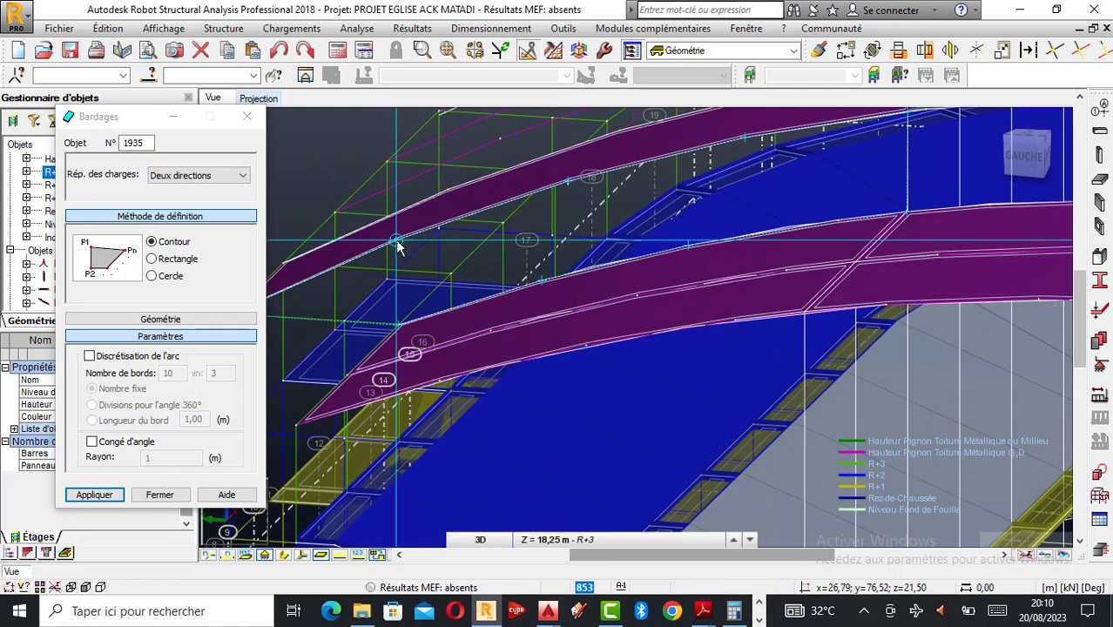
{"action": "scroll", "coordinate": [610, 237], "scroll_direction": "down", "scroll_amount": 1}
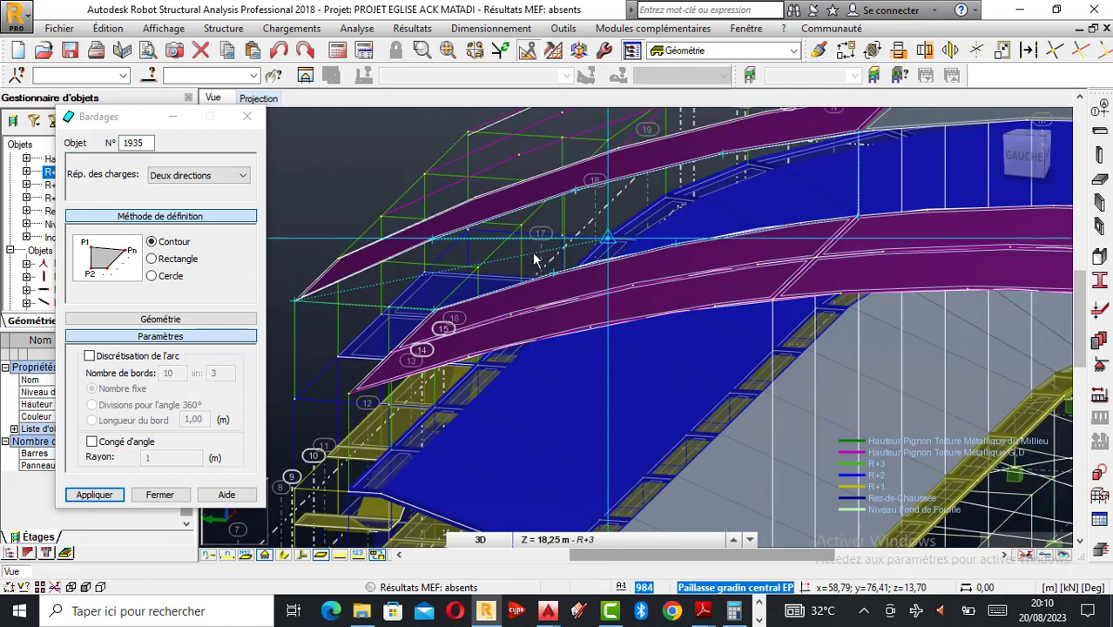
{"action": "left_click", "coordinate": [296, 307]}
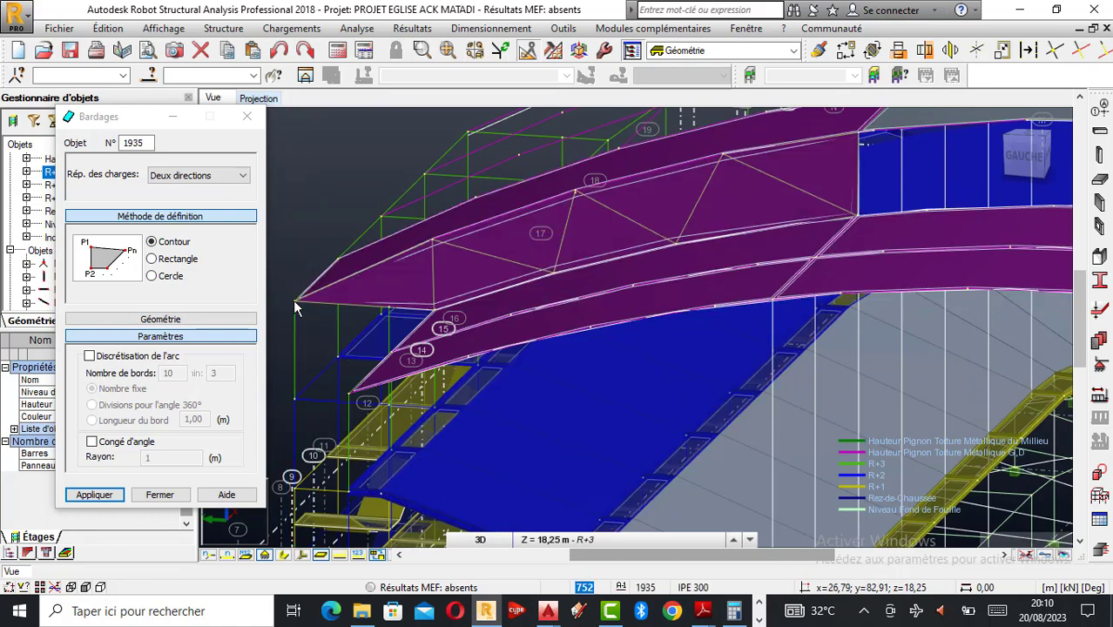
- Define a contour cladding panel on the same vertical face between y = 56.78 m and y = 41.77 m, following the upper and lower arch nodes
{"action": "scroll", "coordinate": [439, 313], "scroll_direction": "down", "scroll_amount": 2}
{"action": "scroll", "coordinate": [438, 313], "scroll_direction": "up", "scroll_amount": 2}
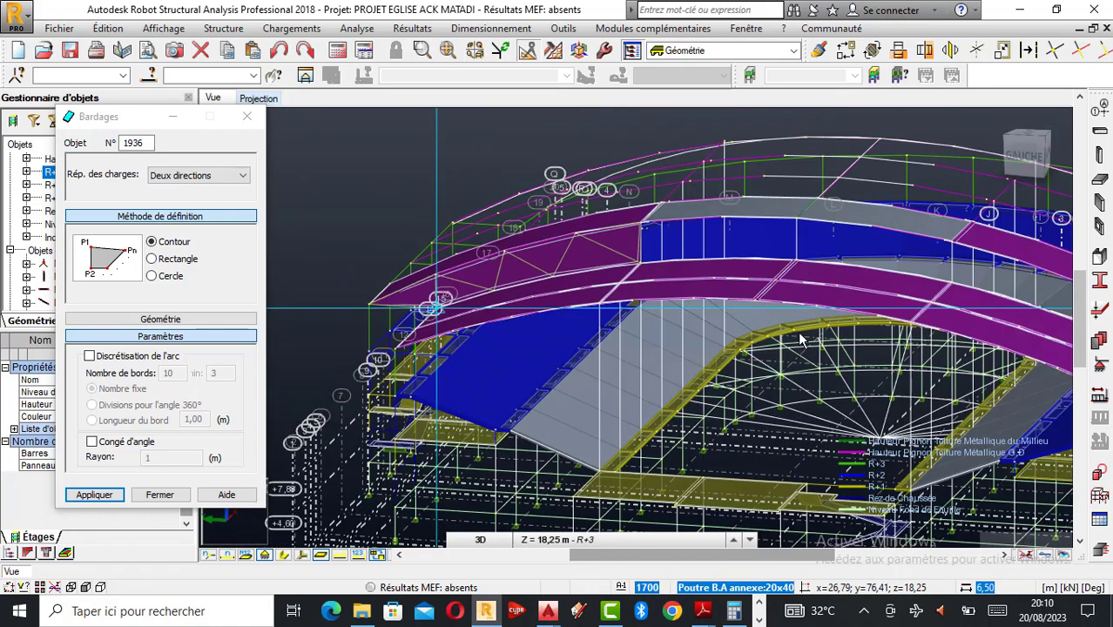
{"action": "scroll", "coordinate": [418, 321], "scroll_direction": "up", "scroll_amount": 1}
{"action": "scroll", "coordinate": [417, 322], "scroll_direction": "up", "scroll_amount": 1}
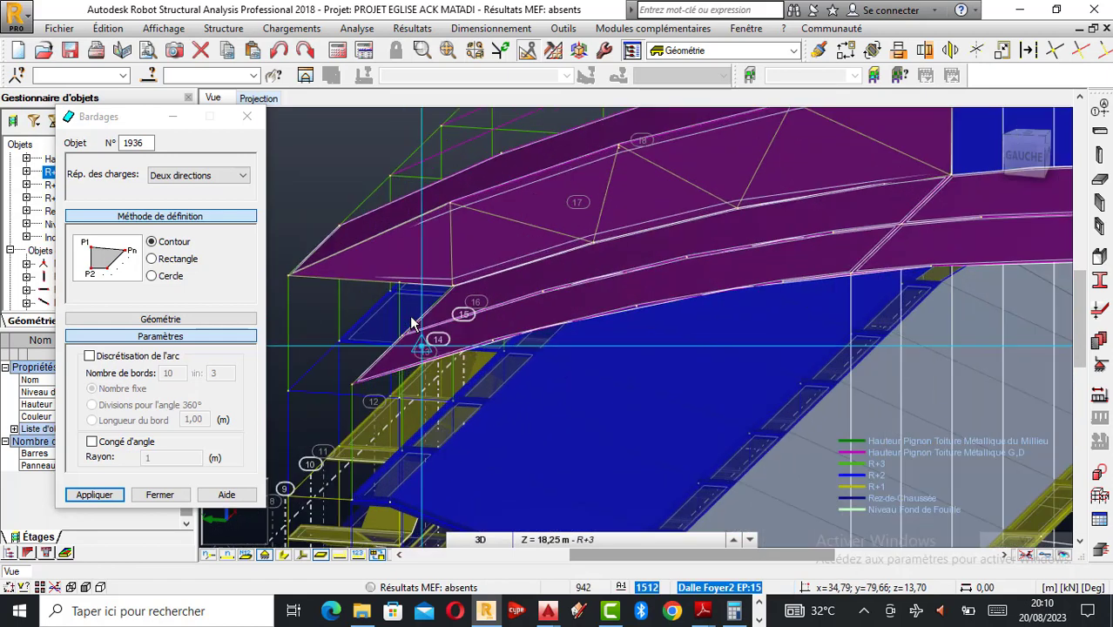
{"action": "scroll", "coordinate": [399, 299], "scroll_direction": "up", "scroll_amount": 1}
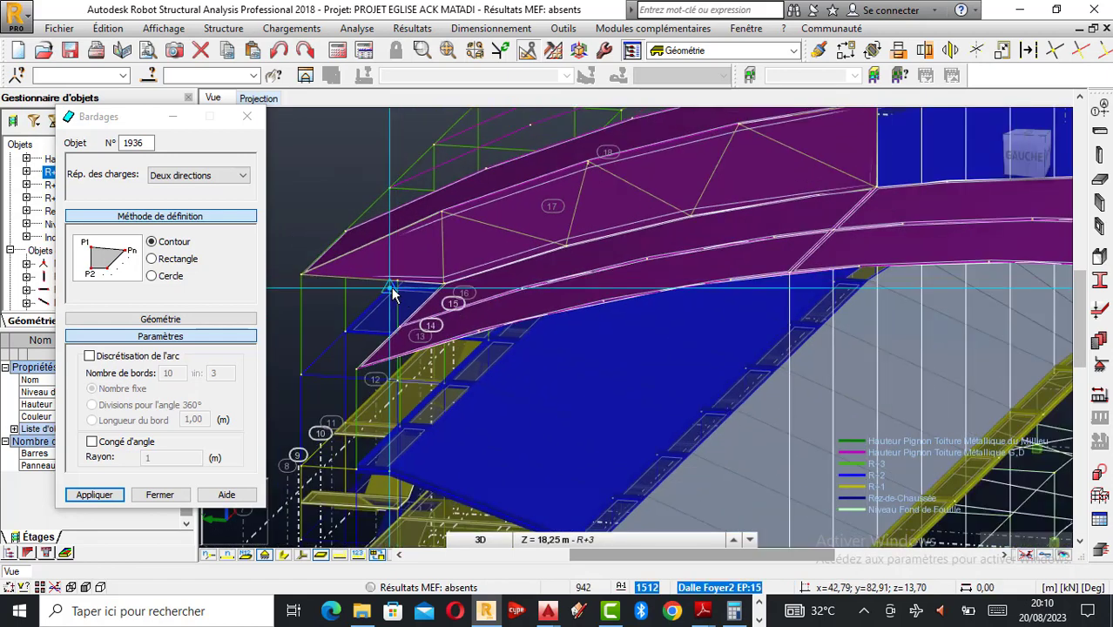
{"action": "scroll", "coordinate": [391, 294], "scroll_direction": "down", "scroll_amount": 3}
{"action": "scroll", "coordinate": [862, 213], "scroll_direction": "up", "scroll_amount": 1}
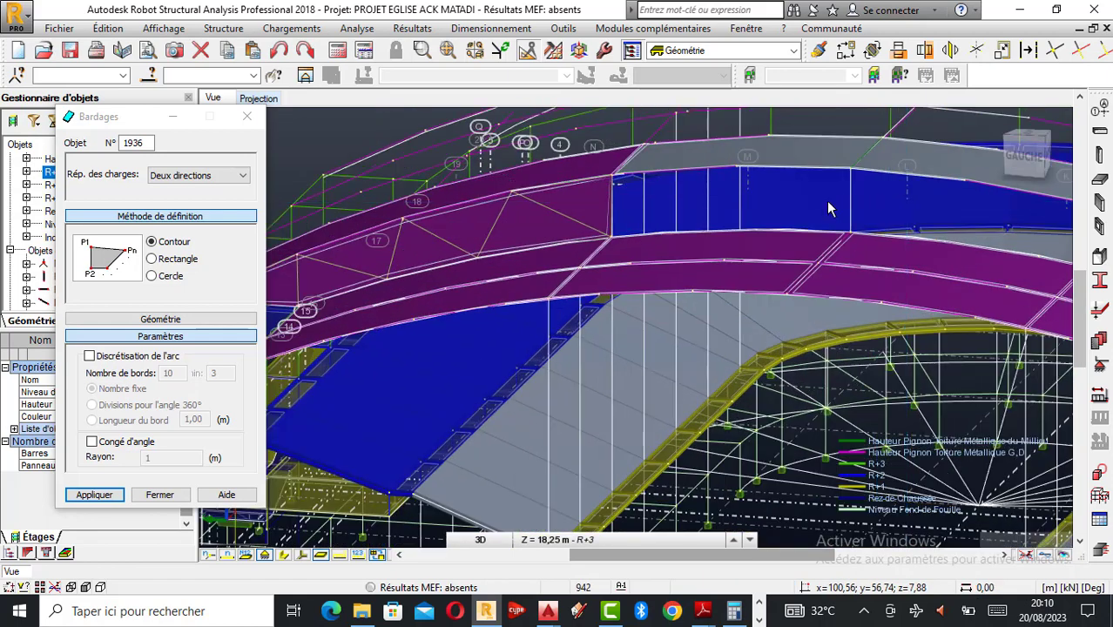
{"action": "scroll", "coordinate": [621, 241], "scroll_direction": "up", "scroll_amount": 1}
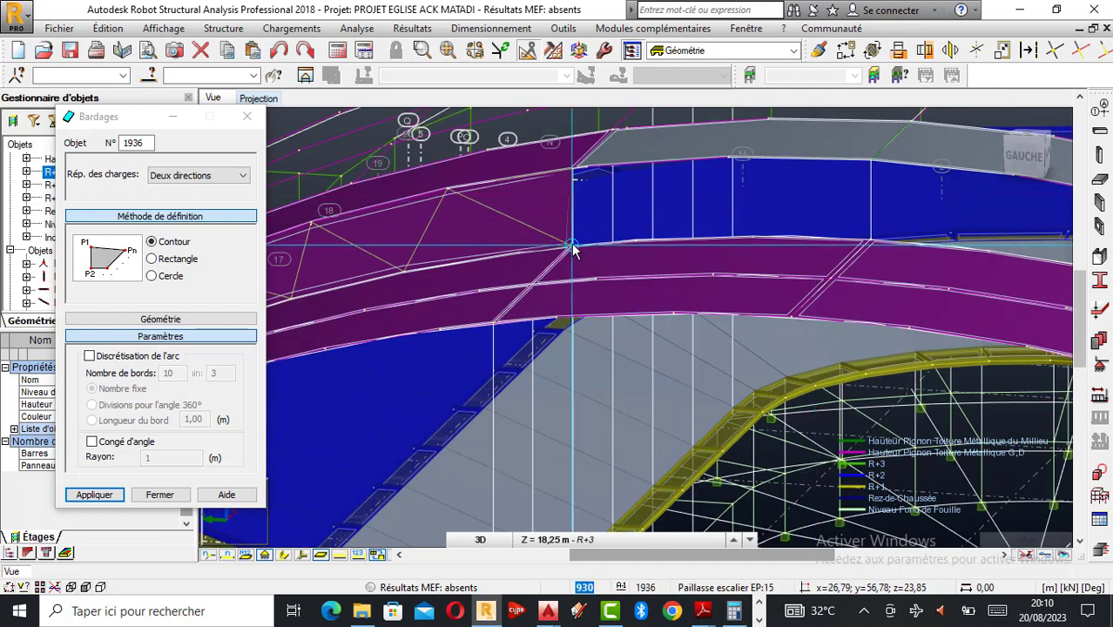
{"action": "left_click", "coordinate": [613, 163]}
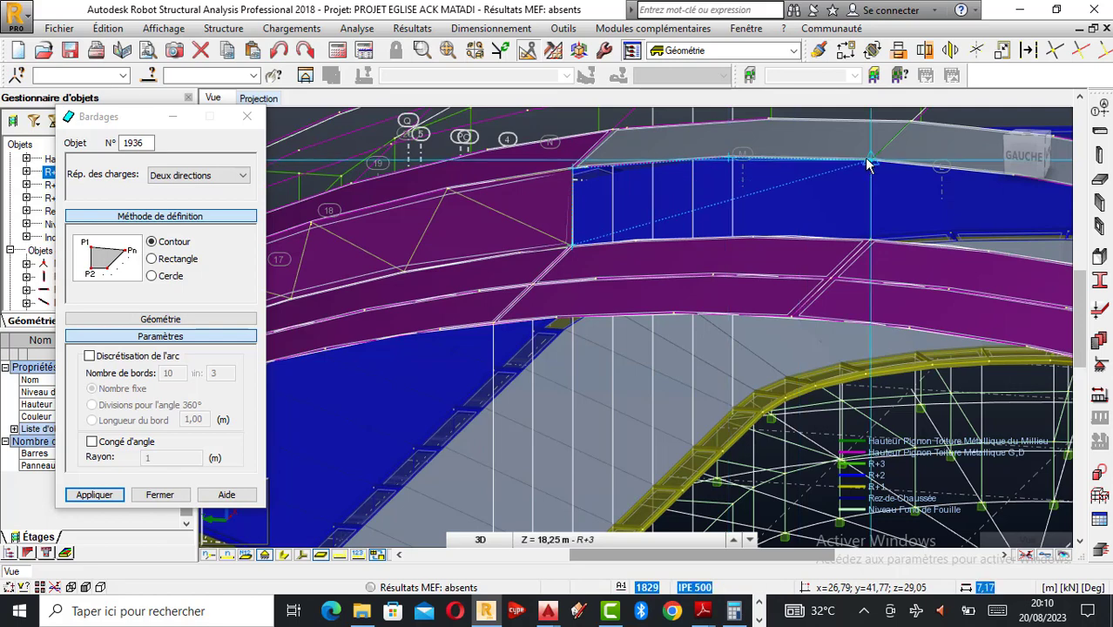
{"action": "left_click", "coordinate": [880, 228]}
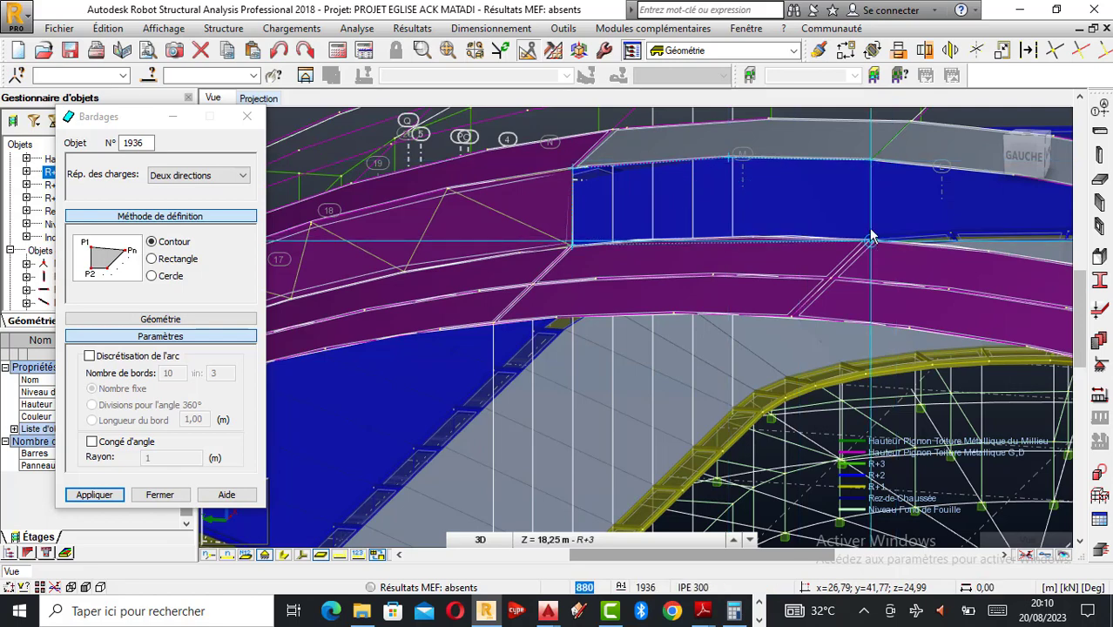
{"action": "scroll", "coordinate": [870, 239], "scroll_direction": "up", "scroll_amount": 3}
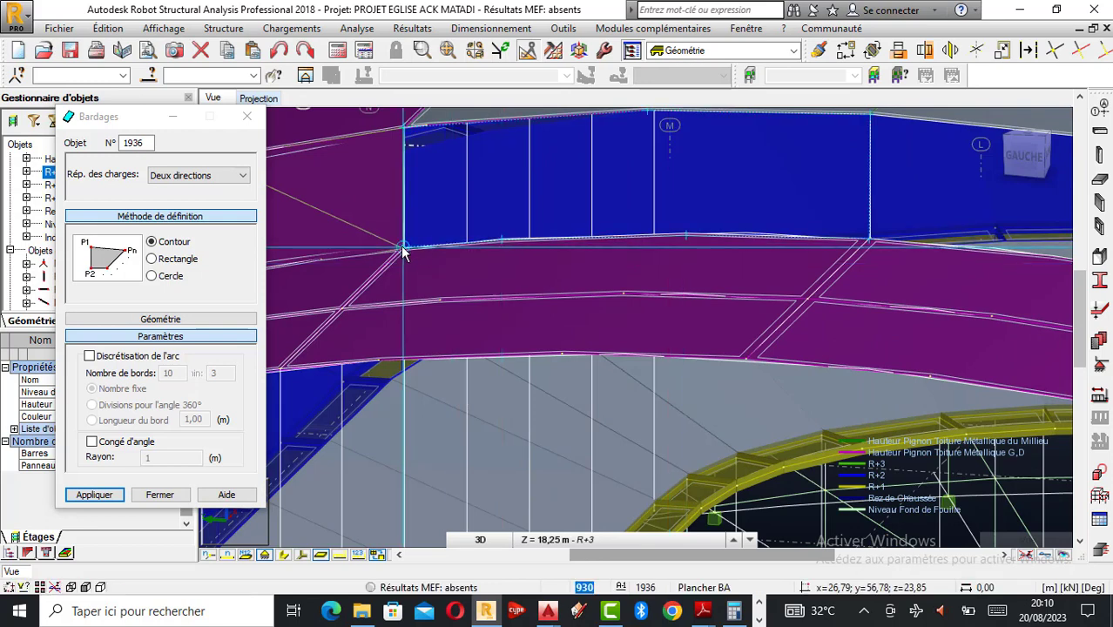
{"action": "scroll", "coordinate": [458, 248], "scroll_direction": "down", "scroll_amount": 5}
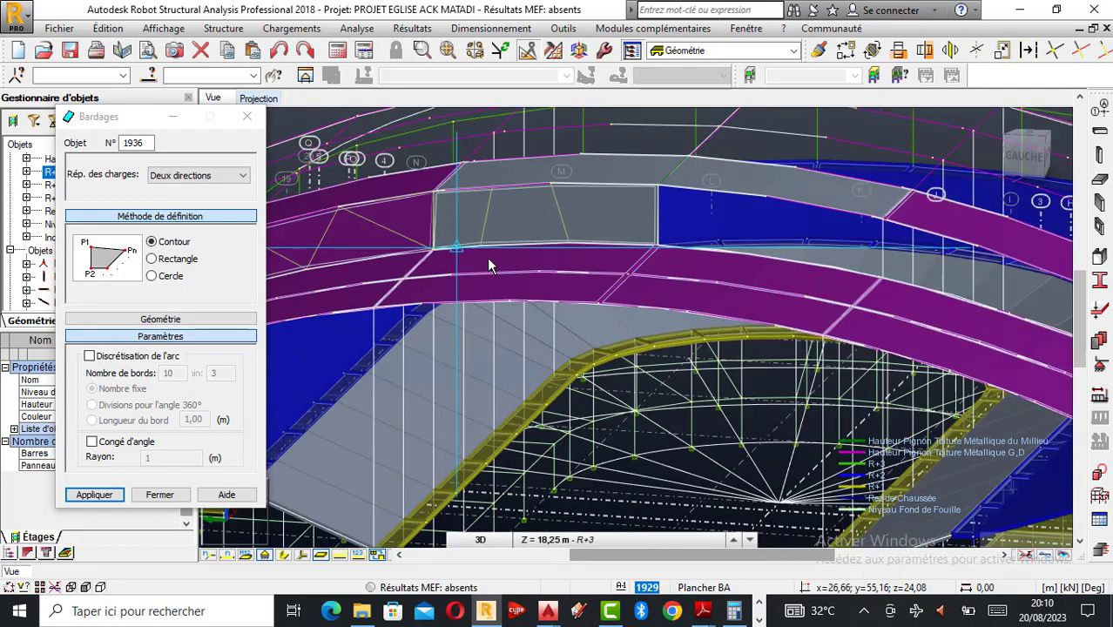
- Define the adjoining vertical contour cladding panel at x = 26.79 m between y = 41.77 m and y = 26.79 m
{"action": "scroll", "coordinate": [710, 252], "scroll_direction": "up", "scroll_amount": 3}
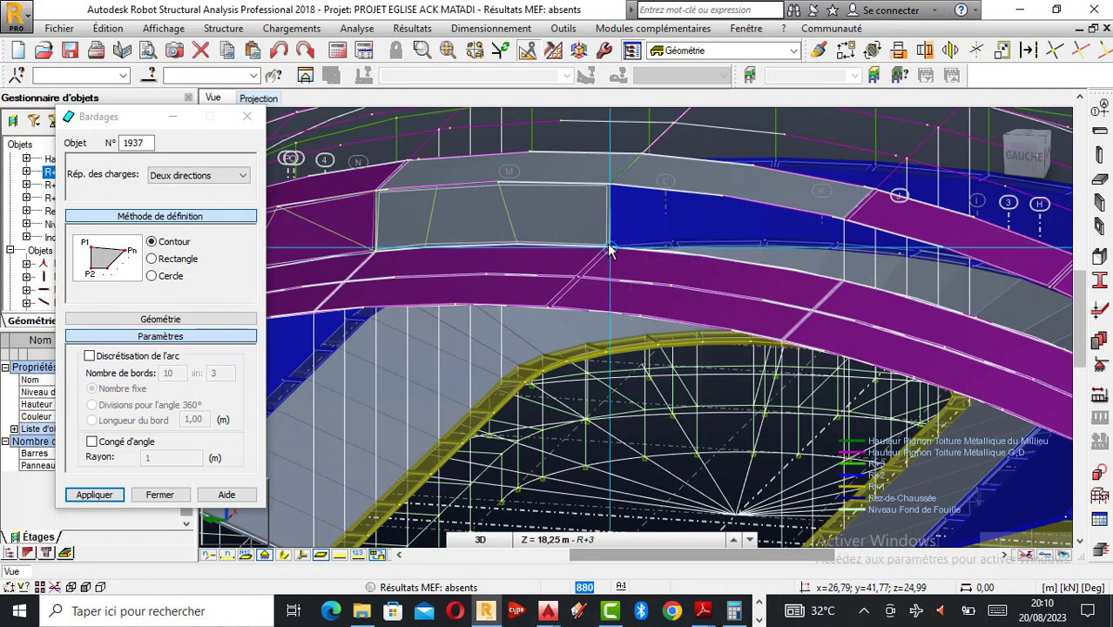
{"action": "left_click", "coordinate": [611, 186]}
{"action": "left_click", "coordinate": [609, 243]}
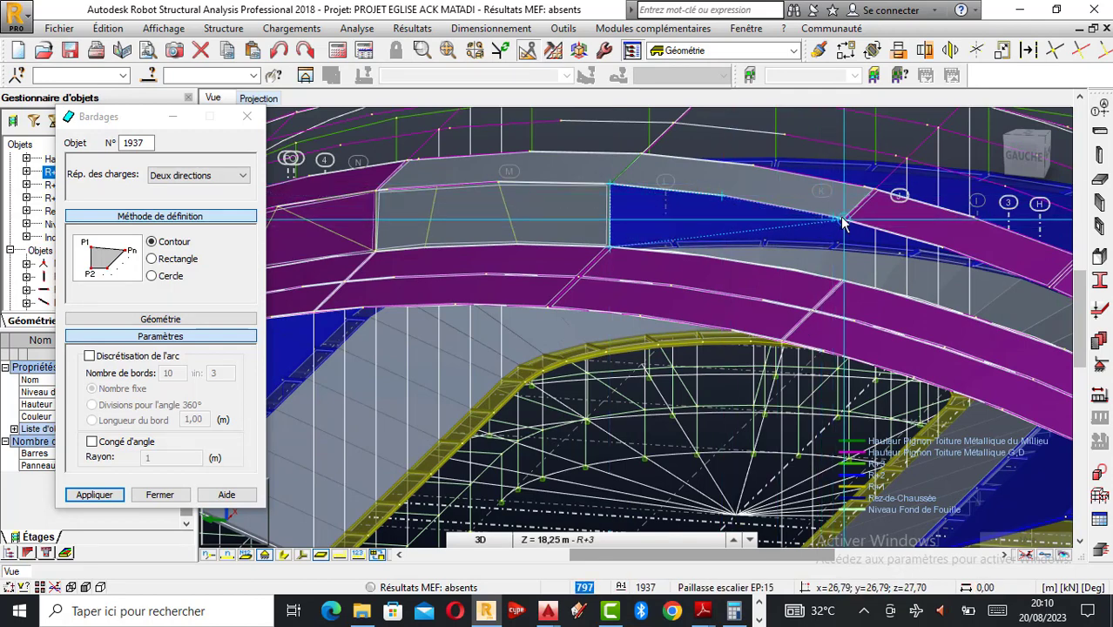
{"action": "left_click", "coordinate": [838, 218]}
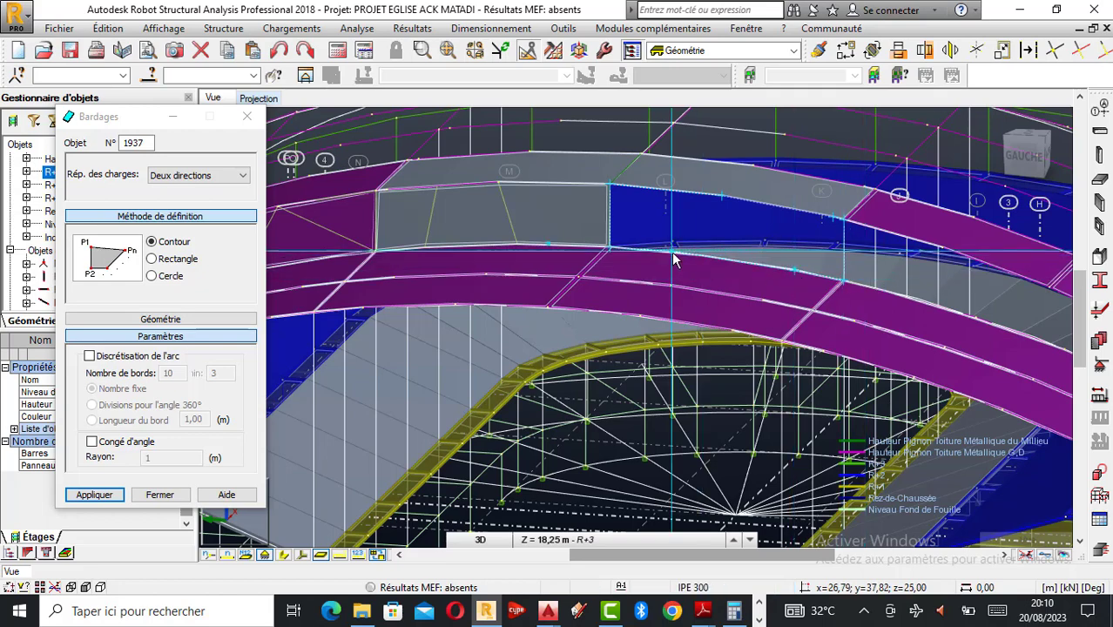
{"action": "left_click", "coordinate": [605, 247]}
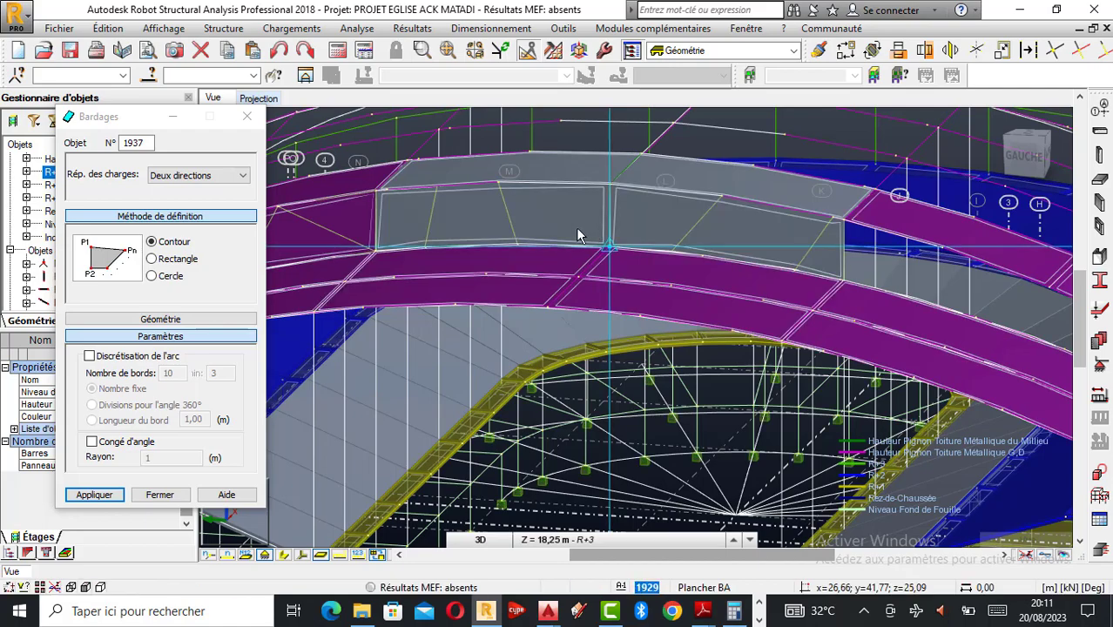
- Define the last vertical contour cladding panel at x = 26.79 m, from y = 26.79 m along both arches to their low-y end
{"action": "scroll", "coordinate": [566, 222], "scroll_direction": "down", "scroll_amount": 5}
{"action": "scroll", "coordinate": [811, 232], "scroll_direction": "up", "scroll_amount": 6}
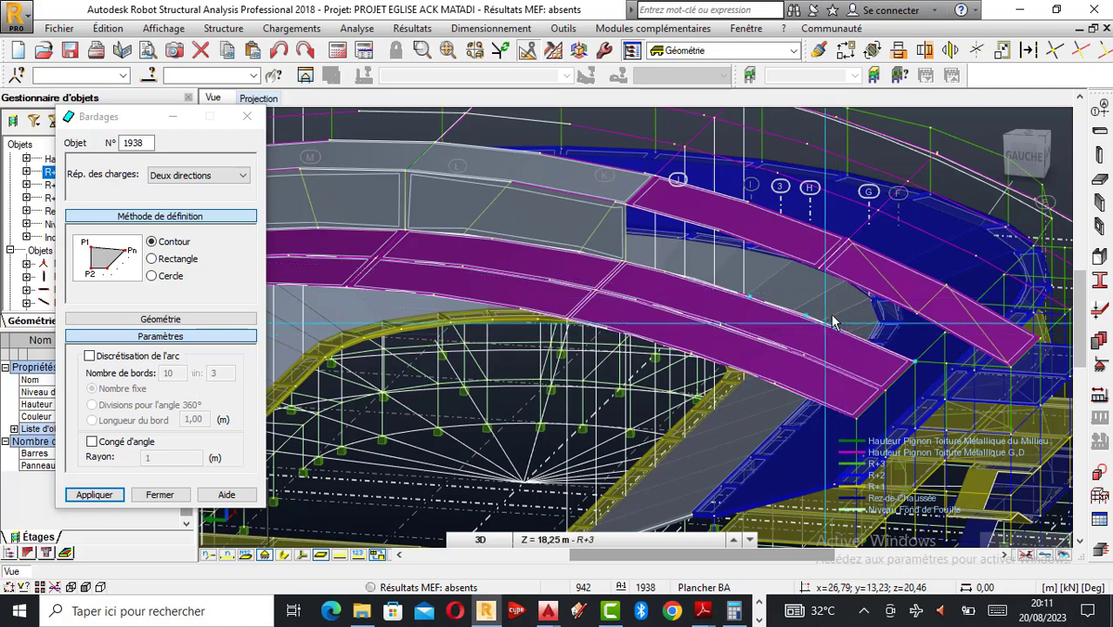
{"action": "scroll", "coordinate": [837, 322], "scroll_direction": "down", "scroll_amount": 1}
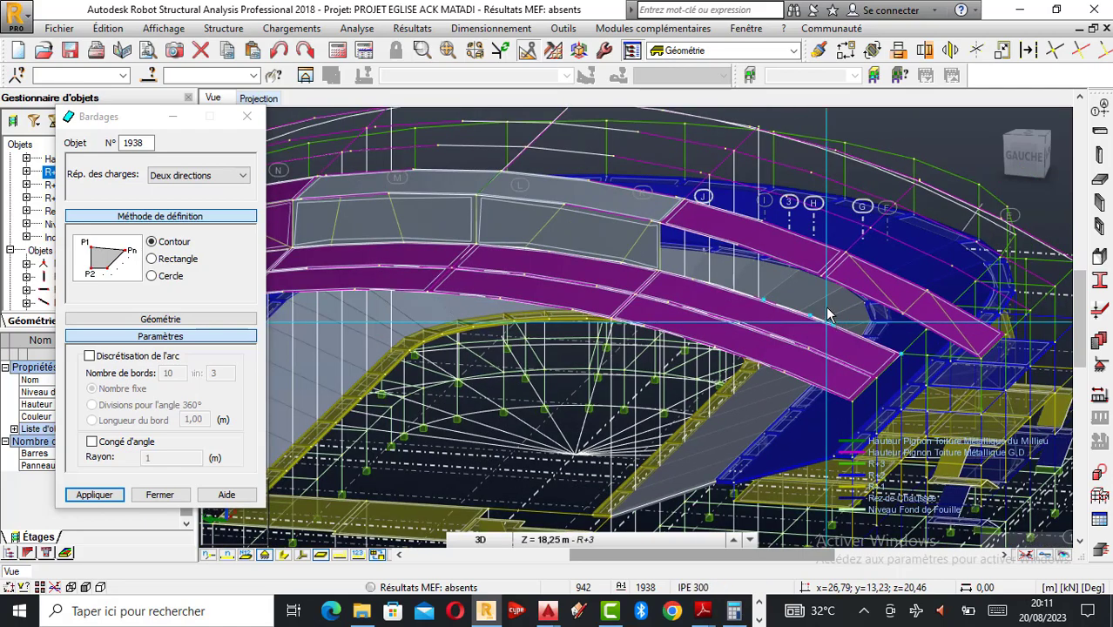
{"action": "right_click", "coordinate": [719, 309]}
{"action": "left_click", "coordinate": [770, 373]}
{"action": "left_click_drag", "start_coordinate": [770, 373], "coordinate": [752, 355]}
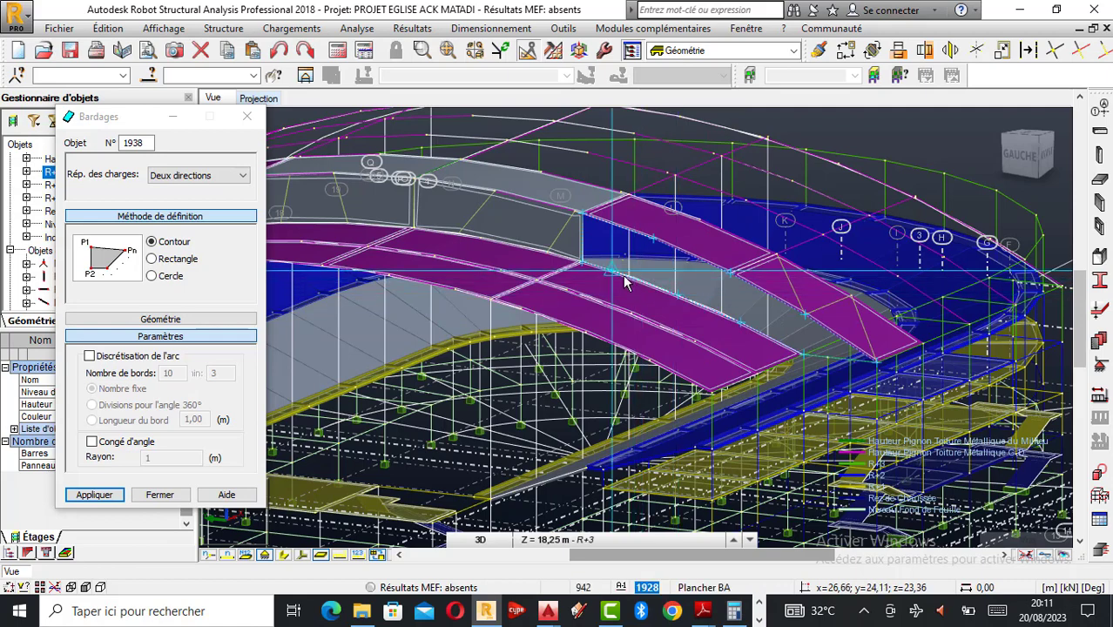
{"action": "scroll", "coordinate": [566, 255], "scroll_direction": "up", "scroll_amount": 1}
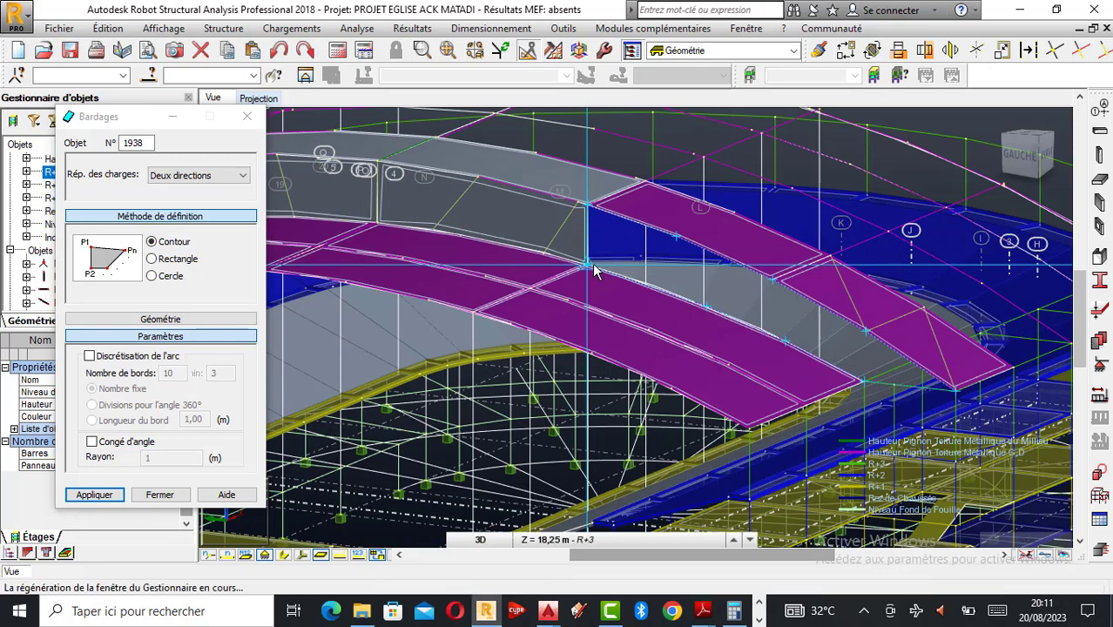
{"action": "left_click", "coordinate": [593, 267]}
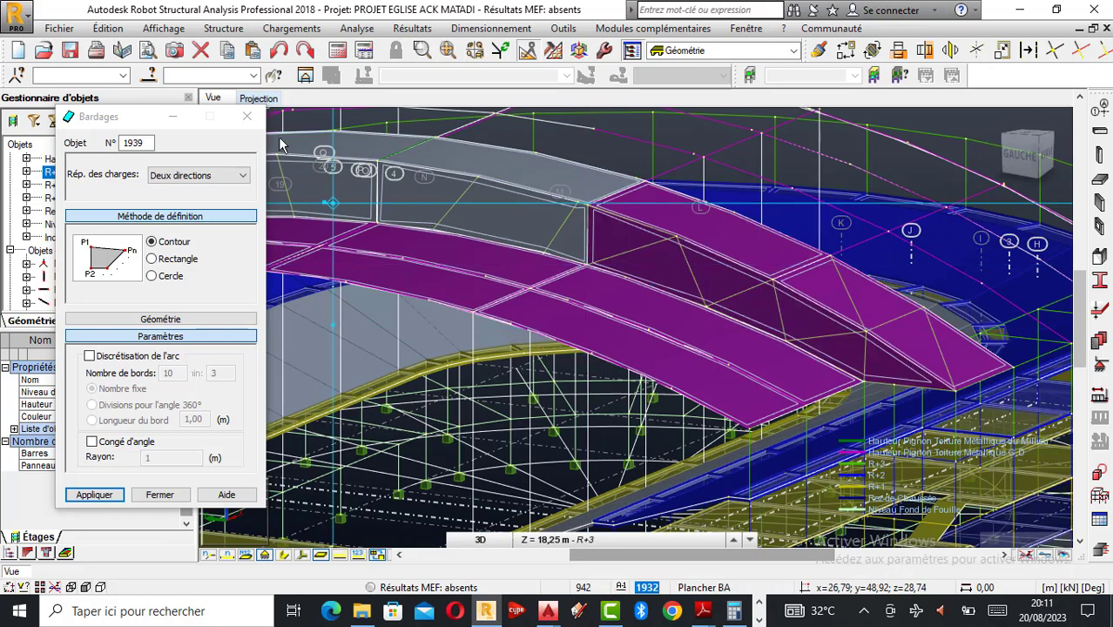
- Finish defining cladding and display the section shapes of the bars across the whole model
{"action": "left_click", "coordinate": [247, 115]}
{"action": "scroll", "coordinate": [685, 328], "scroll_direction": "down", "scroll_amount": 2}
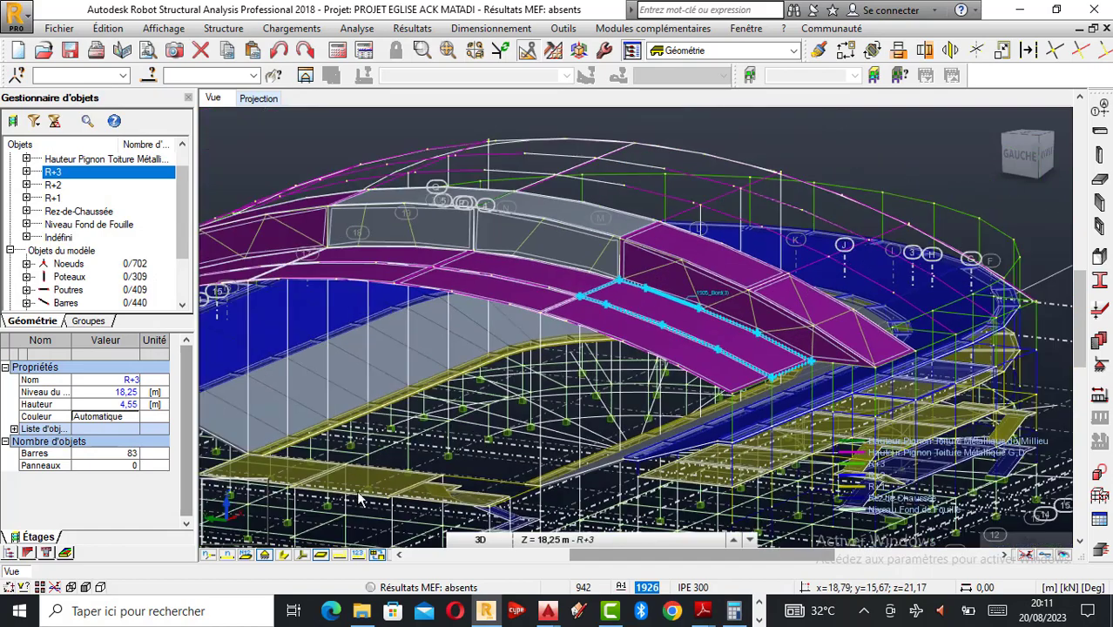
{"action": "scroll", "coordinate": [884, 381], "scroll_direction": "down", "scroll_amount": 5}
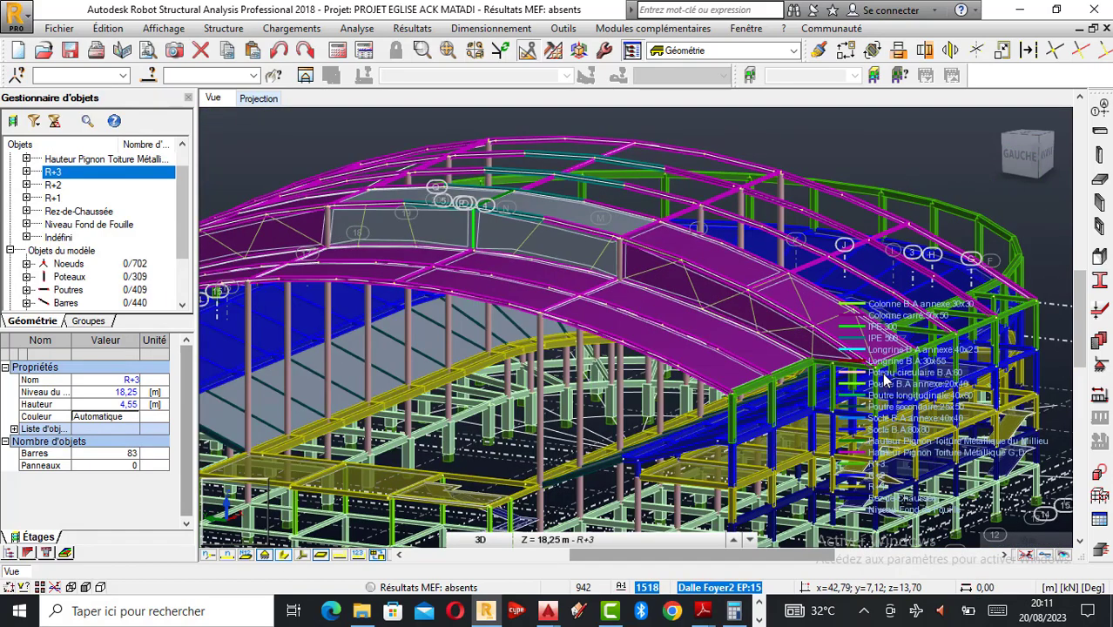
{"action": "right_click", "coordinate": [319, 237]}
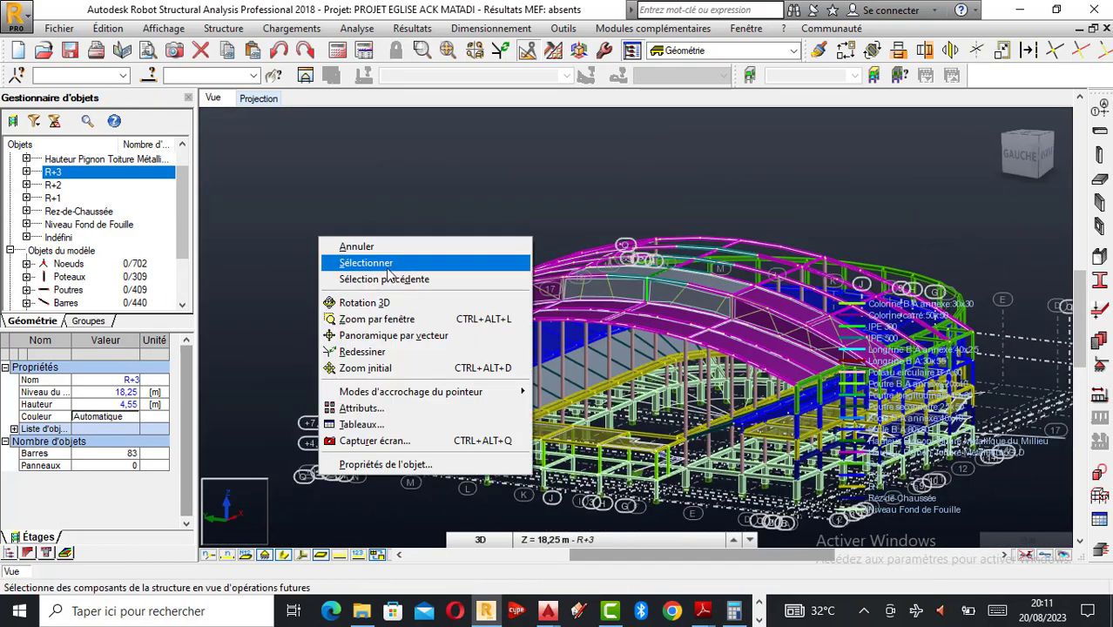
{"action": "left_click", "coordinate": [386, 303]}
{"action": "left_click_drag", "start_coordinate": [385, 305], "coordinate": [782, 408]}
{"action": "right_click", "coordinate": [835, 252]}
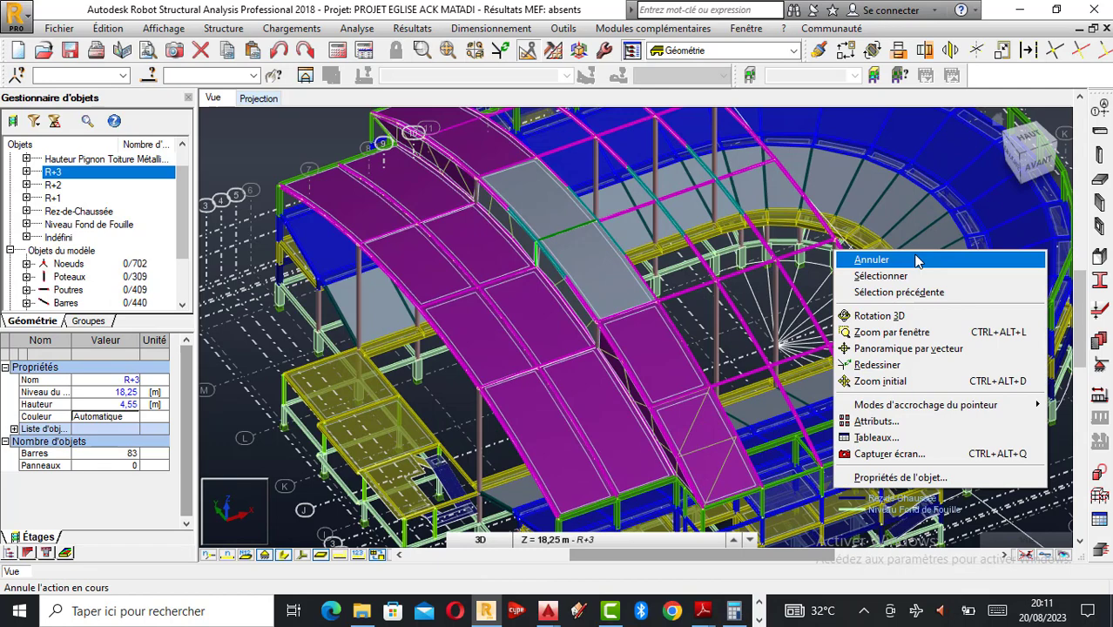
{"action": "left_click", "coordinate": [871, 260]}
{"action": "left_click", "coordinate": [707, 415]}
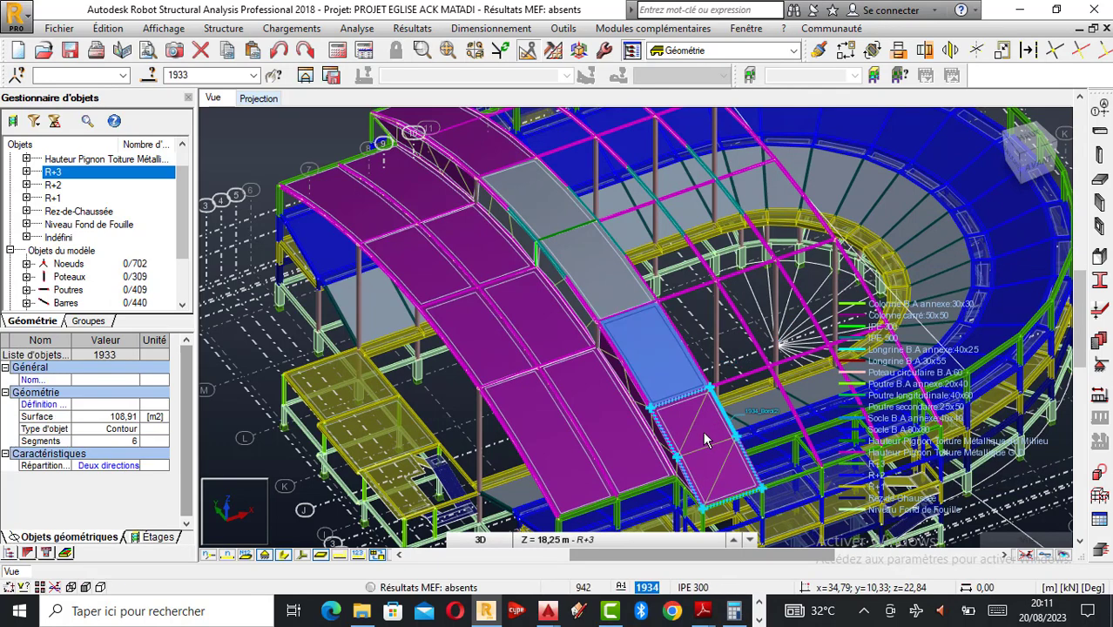
{"action": "left_click", "coordinate": [703, 431], "text": "ctrl"}
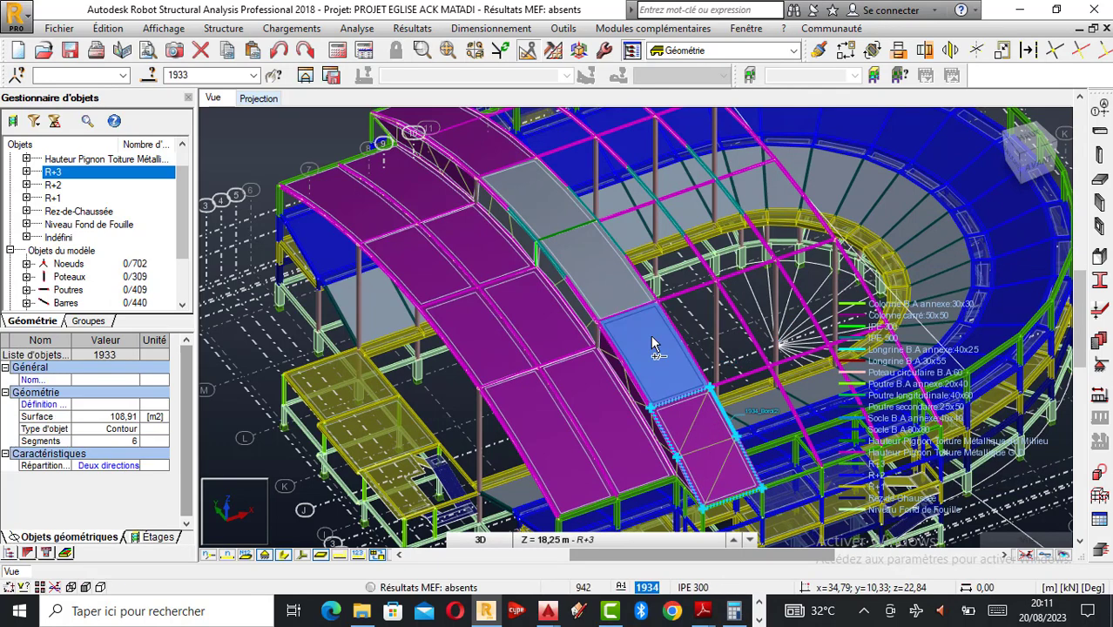
{"action": "left_click", "coordinate": [577, 242], "text": "ctrl"}
{"action": "scroll", "coordinate": [687, 385], "scroll_direction": "down", "scroll_amount": 3}
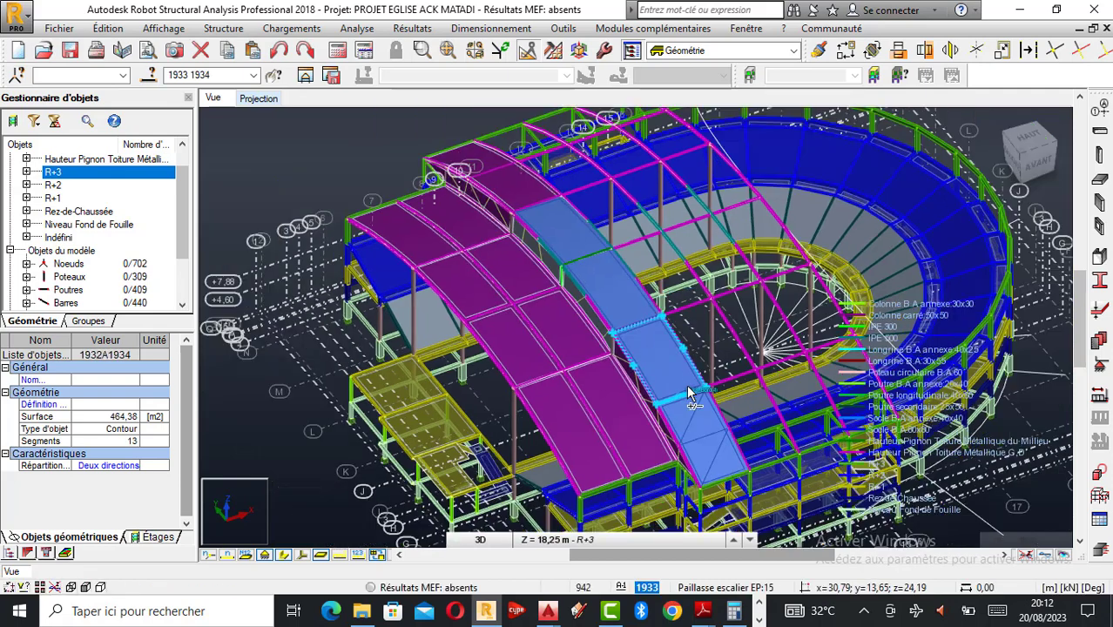
{"action": "scroll", "coordinate": [627, 295], "scroll_direction": "up", "scroll_amount": 4}
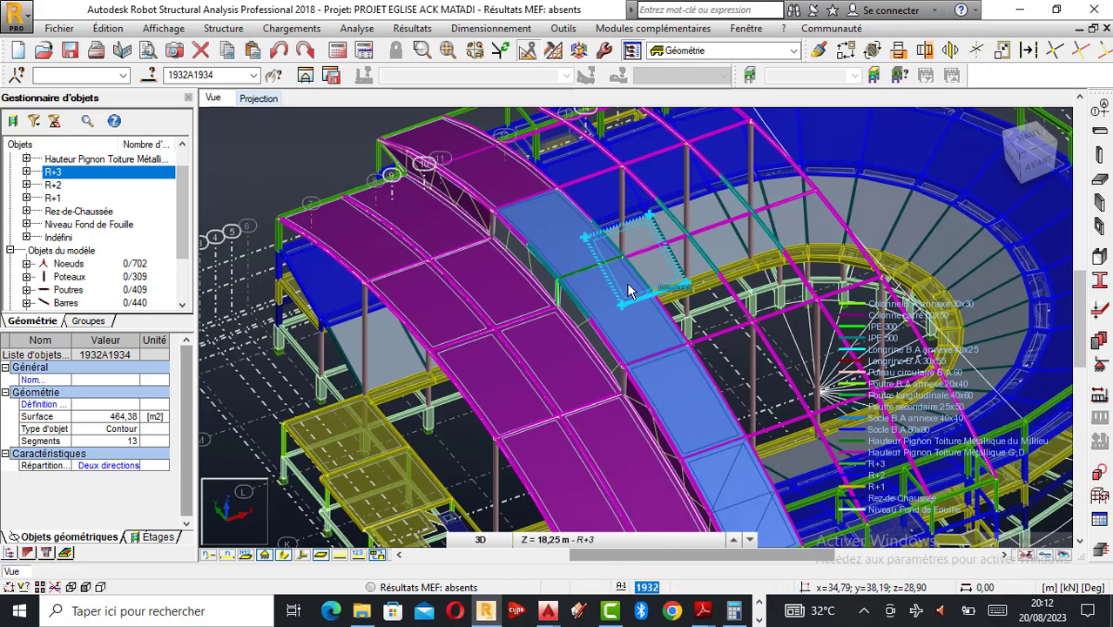
{"action": "left_click", "coordinate": [272, 168]}
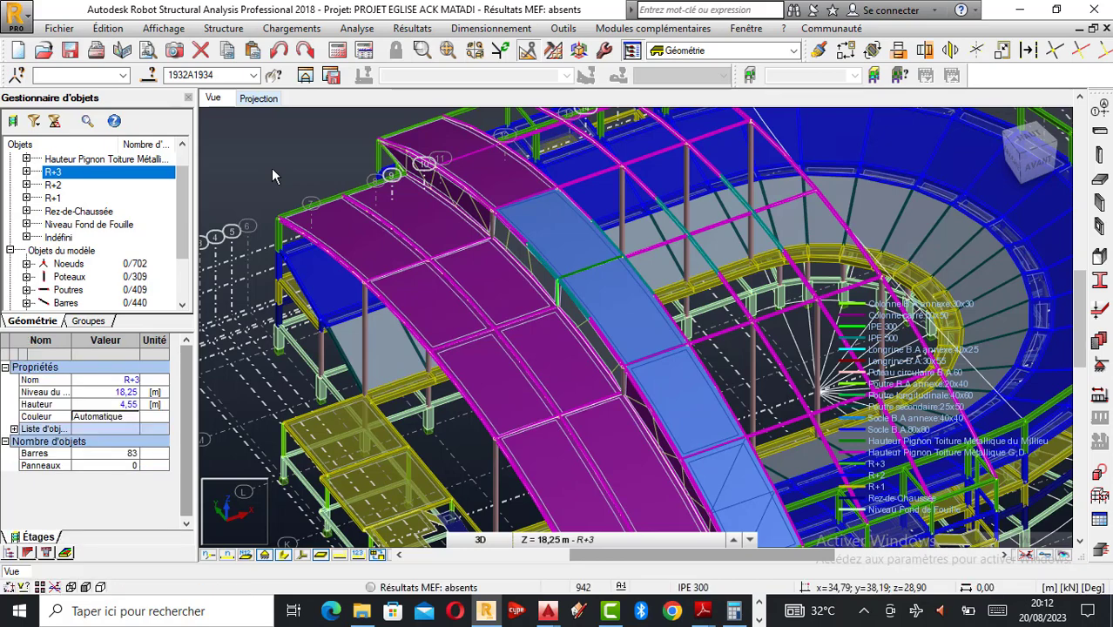
- Replace the double-bay roof cladding panel with a contour panel from y = 56.78 m to y = 41.77 m, hiding the bars' section shapes
{"action": "left_click", "coordinate": [633, 326]}
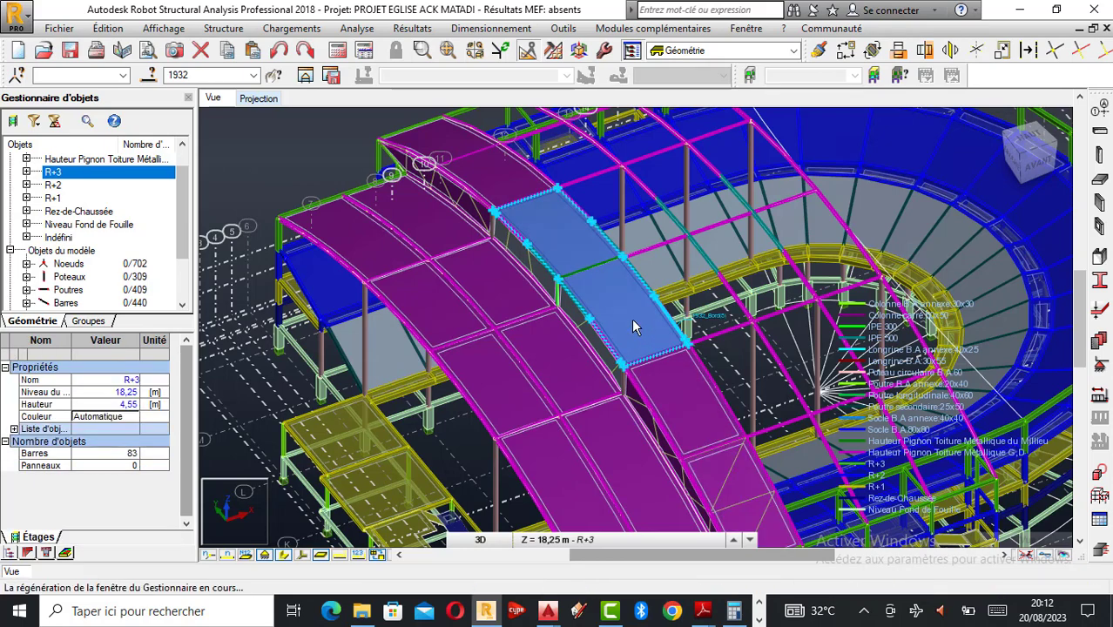
{"action": "key", "text": "Delete"}
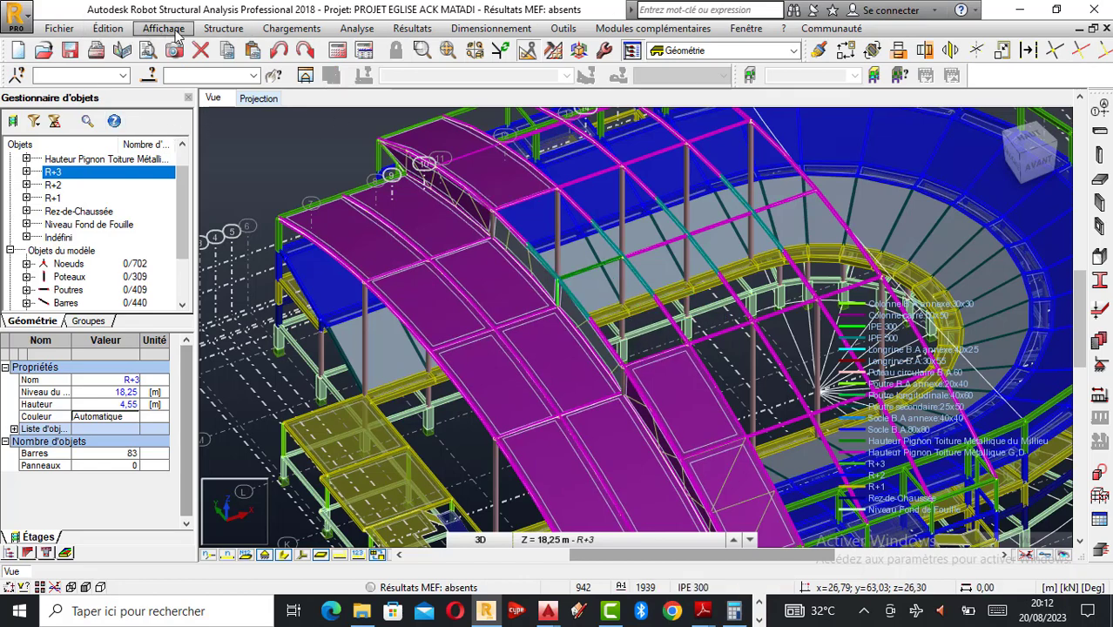
{"action": "left_click", "coordinate": [228, 30]}
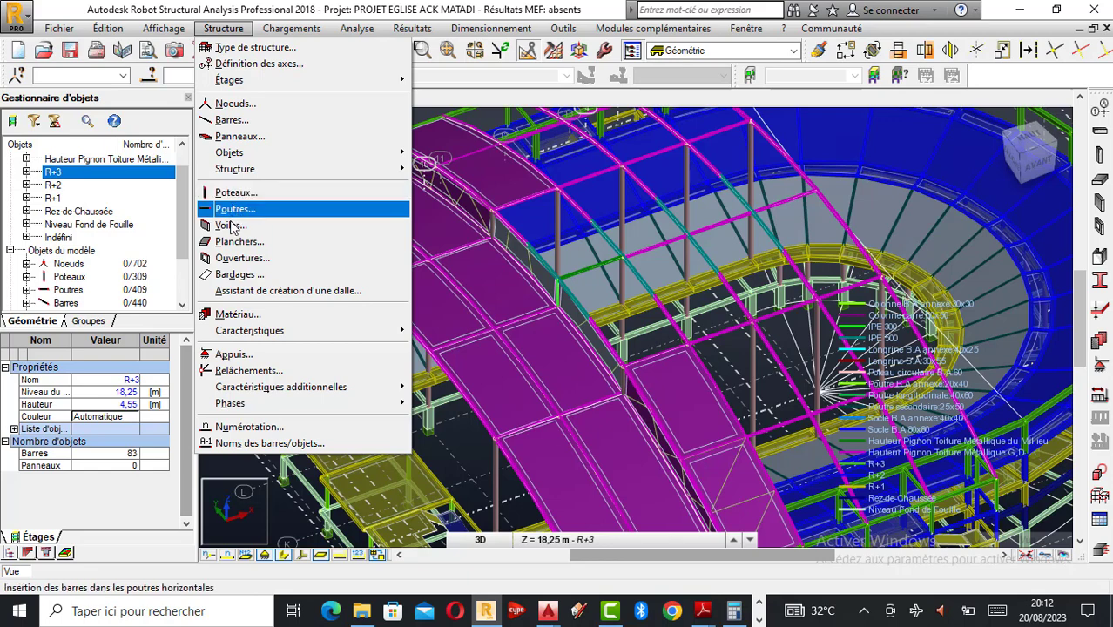
{"action": "left_click", "coordinate": [235, 274]}
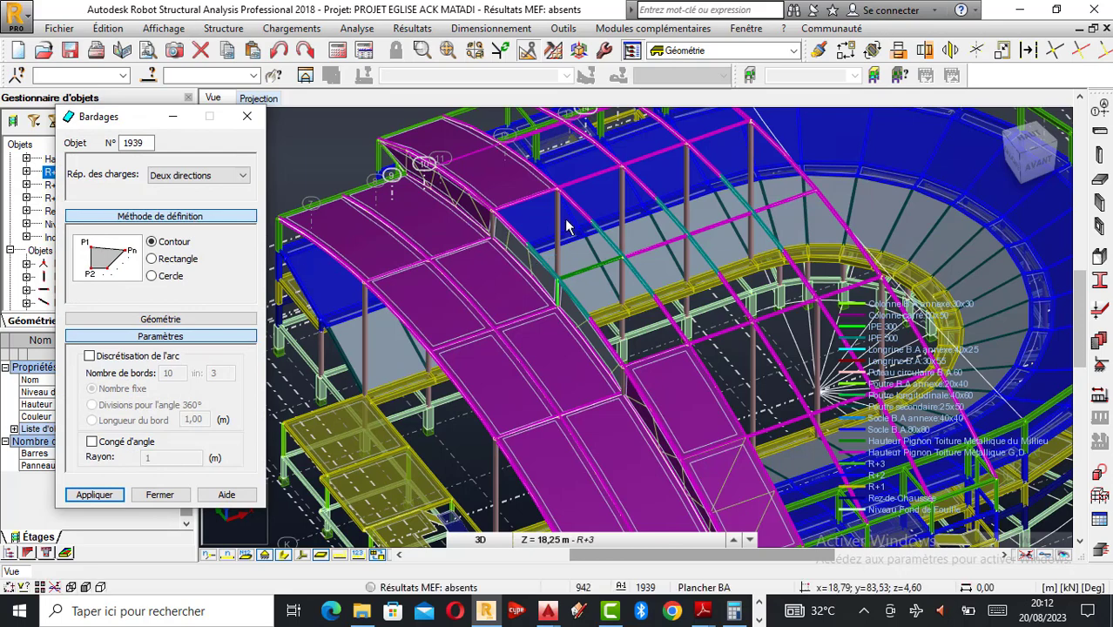
{"action": "scroll", "coordinate": [575, 231], "scroll_direction": "up", "scroll_amount": 2}
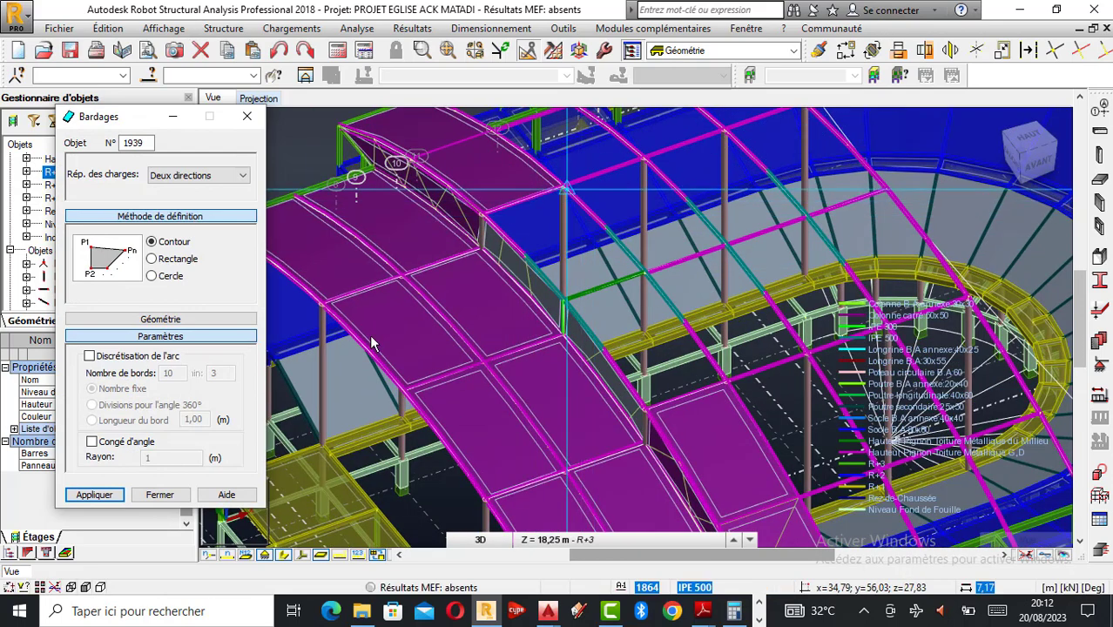
{"action": "left_click", "coordinate": [285, 557]}
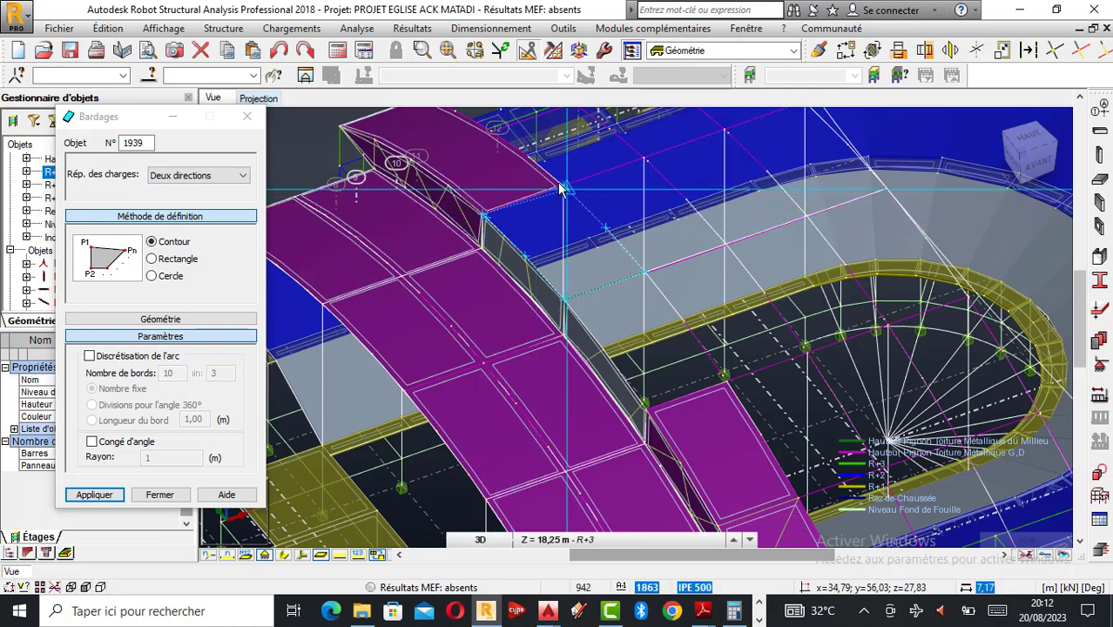
{"action": "scroll", "coordinate": [565, 192], "scroll_direction": "up", "scroll_amount": 1}
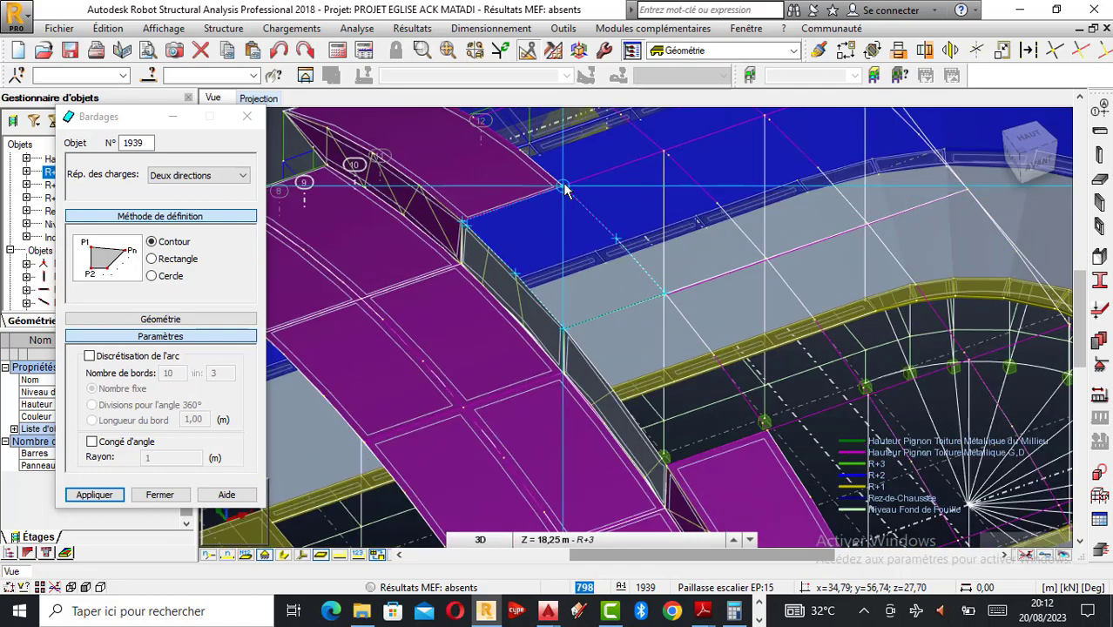
{"action": "left_click", "coordinate": [564, 188]}
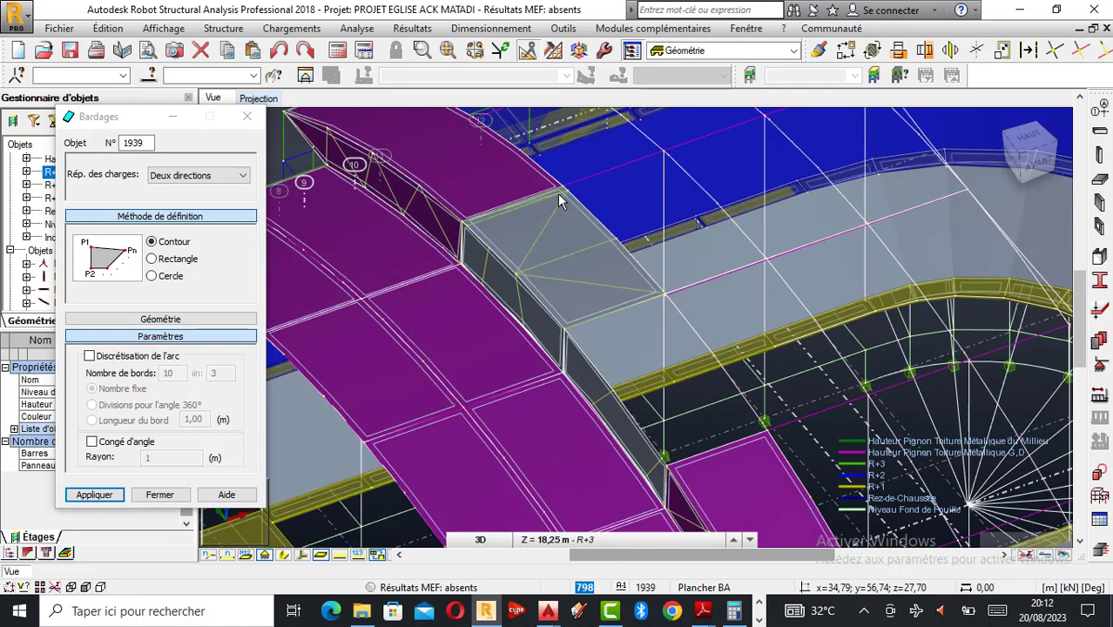
- Define the adjoining contour roof panel between y = 41.77 m and y = 26.79 m, and finish defining cladding
{"action": "scroll", "coordinate": [565, 195], "scroll_direction": "down", "scroll_amount": 1}
{"action": "scroll", "coordinate": [575, 325], "scroll_direction": "up", "scroll_amount": 1}
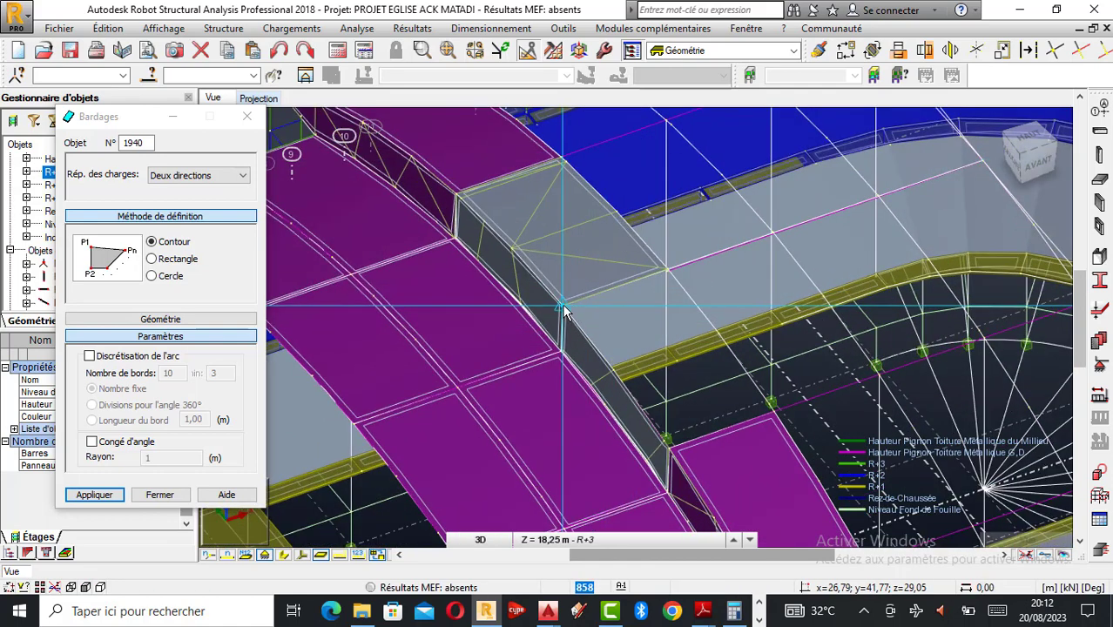
{"action": "left_click", "coordinate": [668, 272]}
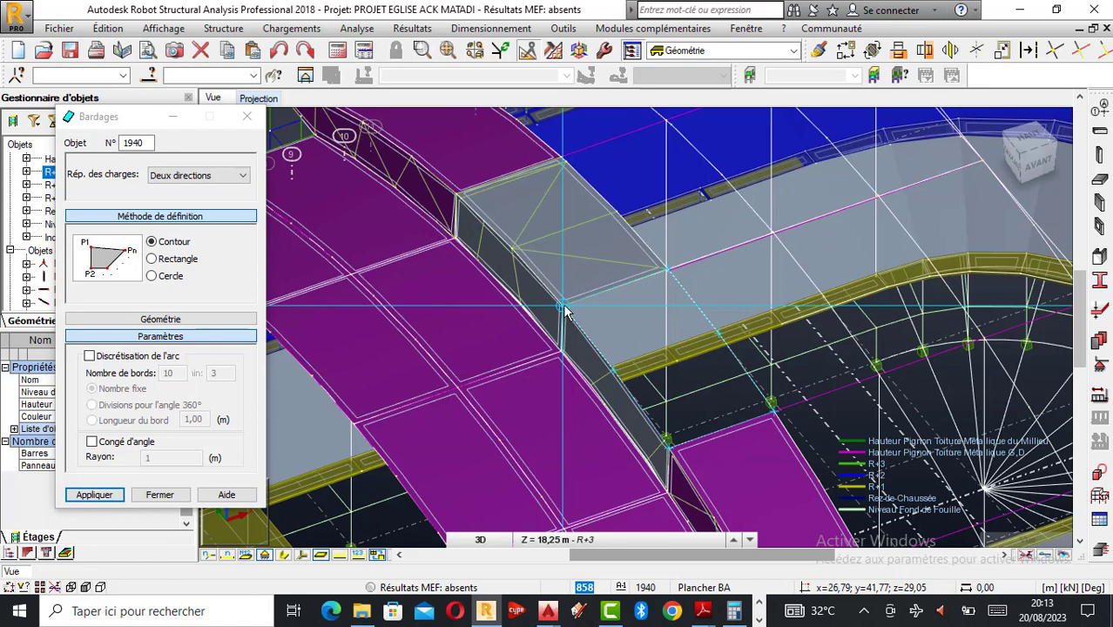
{"action": "left_click", "coordinate": [248, 116]}
- Copy the five roof cladding panels of the strip between x = 26.79 m and x = 34.79 m by a translation of 8.00; 0.00; 0.00
{"action": "scroll", "coordinate": [644, 322], "scroll_direction": "down", "scroll_amount": 3}
{"action": "left_click", "coordinate": [679, 408]}
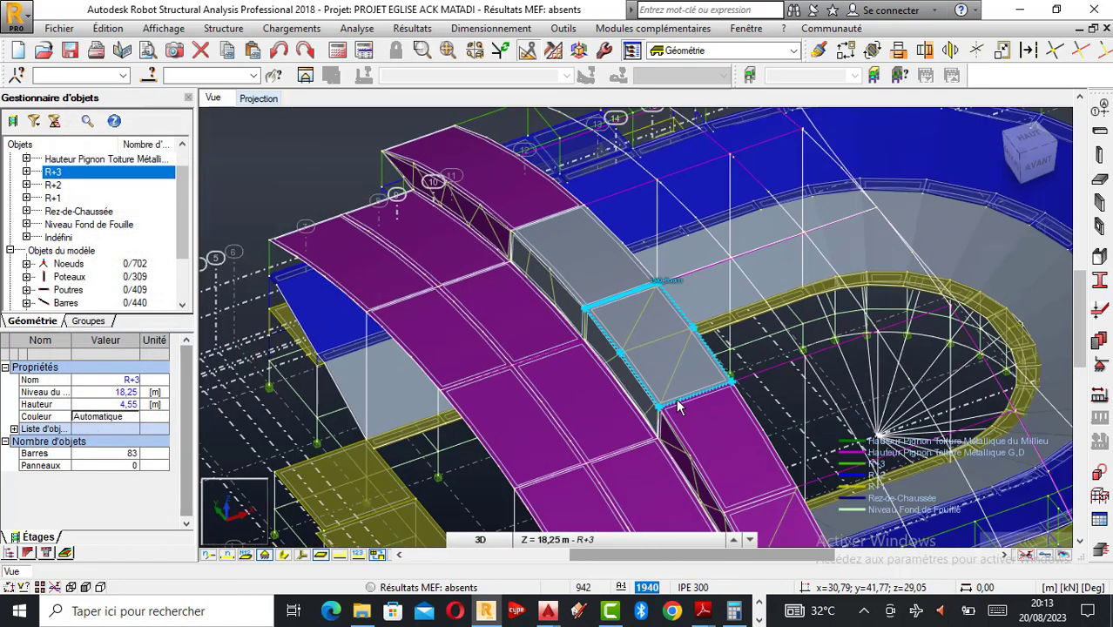
{"action": "scroll", "coordinate": [679, 407], "scroll_direction": "down", "scroll_amount": 1}
{"action": "left_click", "coordinate": [640, 327]}
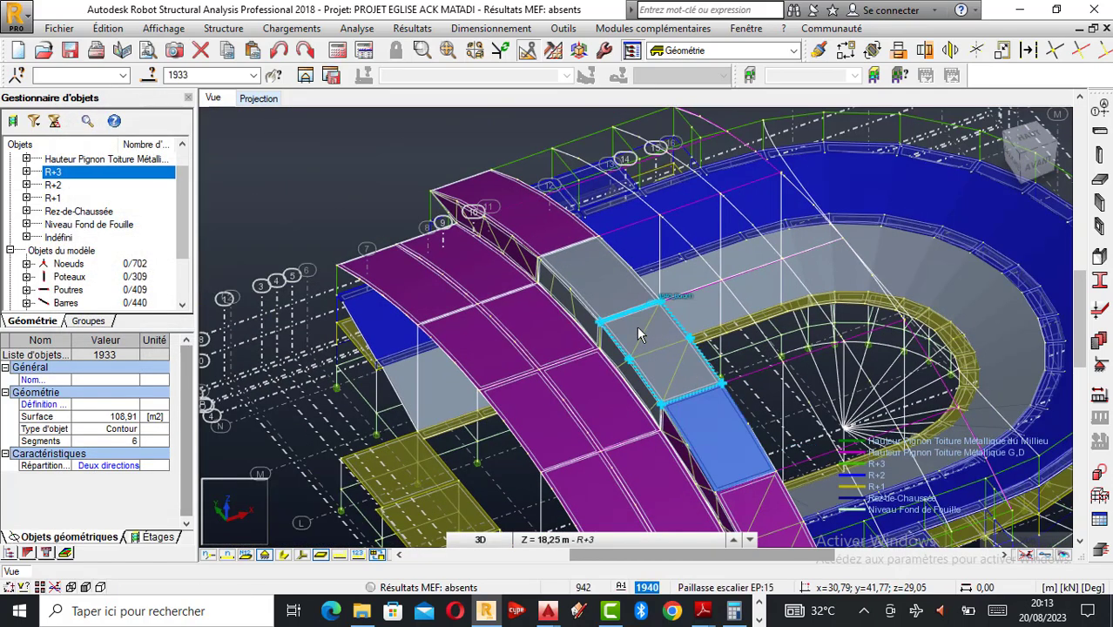
{"action": "left_click", "coordinate": [607, 274], "text": "ctrl"}
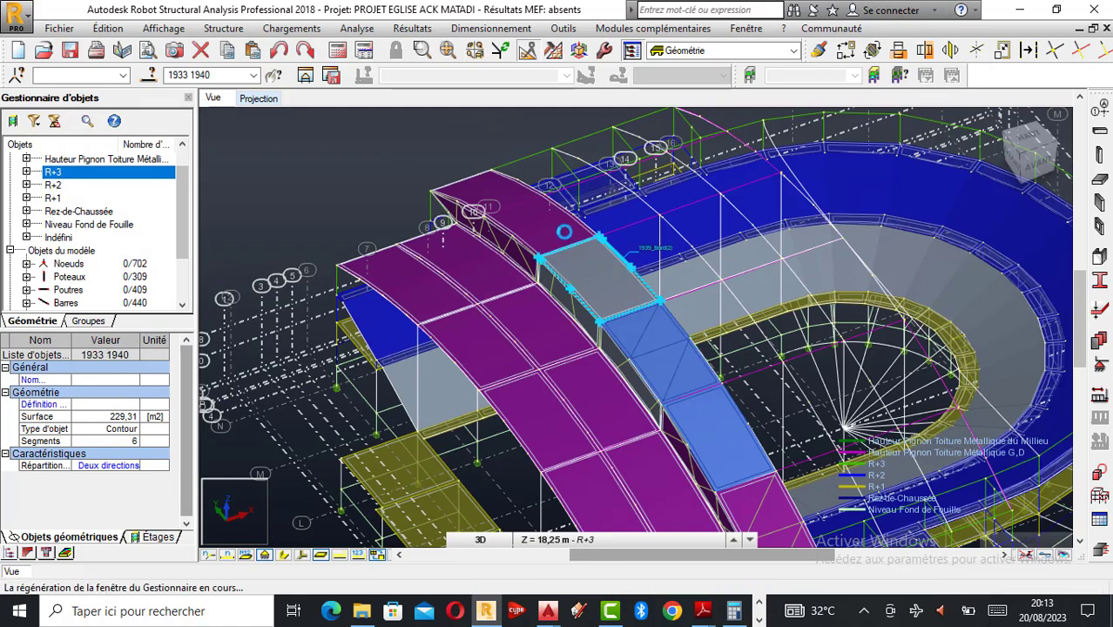
{"action": "left_click", "coordinate": [571, 226], "text": "ctrl"}
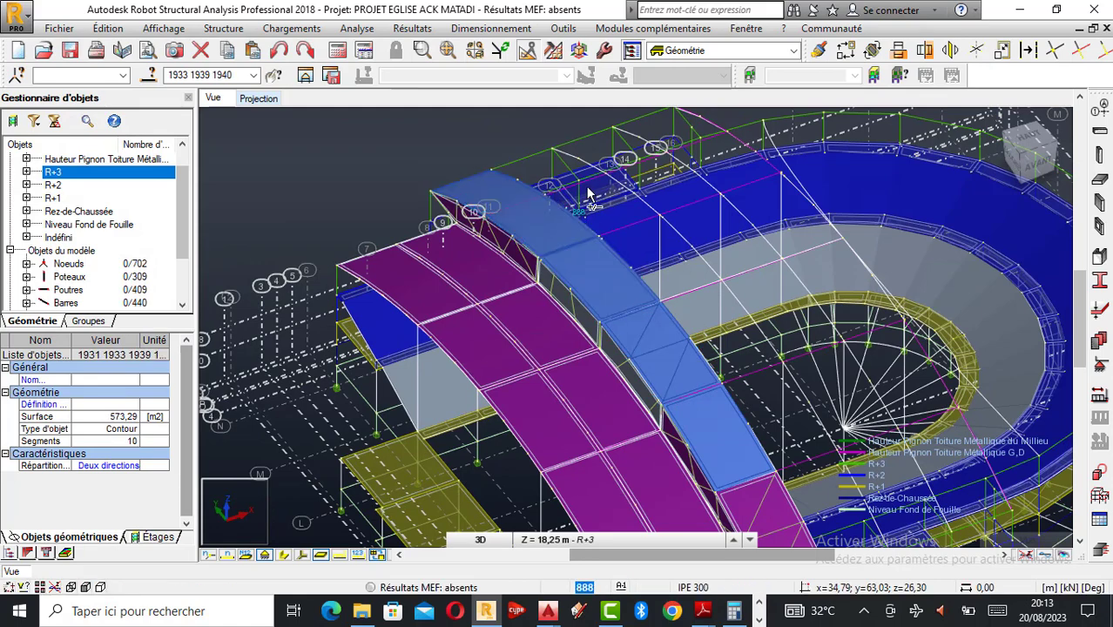
{"action": "scroll", "coordinate": [683, 390], "scroll_direction": "down", "scroll_amount": 2}
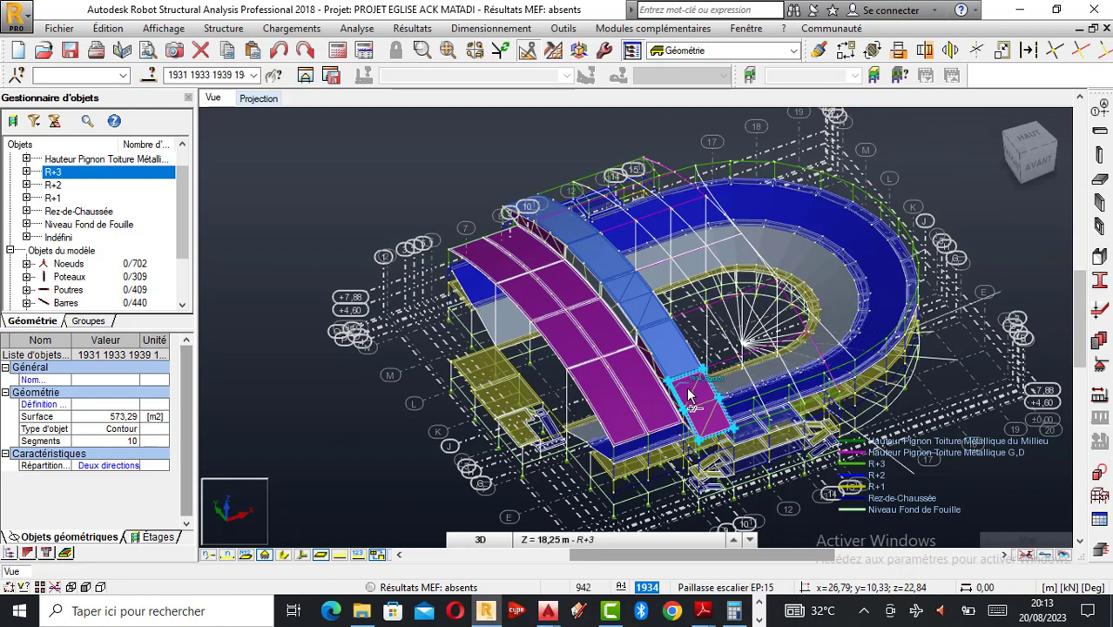
{"action": "left_click", "coordinate": [688, 397], "text": "ctrl"}
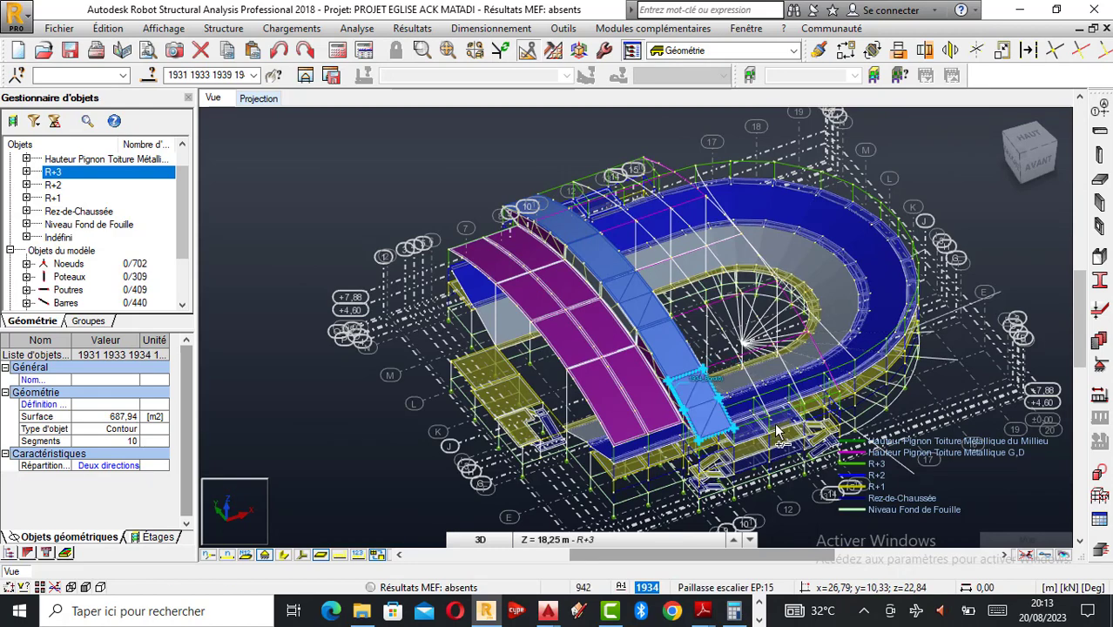
{"action": "scroll", "coordinate": [778, 430], "scroll_direction": "up", "scroll_amount": 1}
{"action": "scroll", "coordinate": [778, 430], "scroll_direction": "up", "scroll_amount": 2}
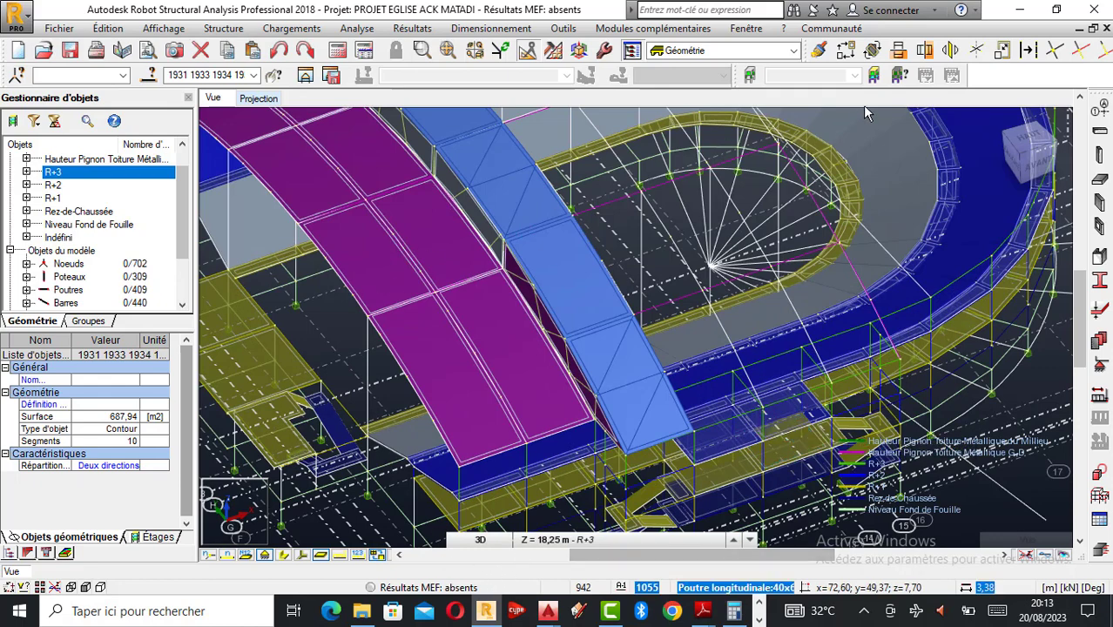
{"action": "left_click", "coordinate": [845, 51]}
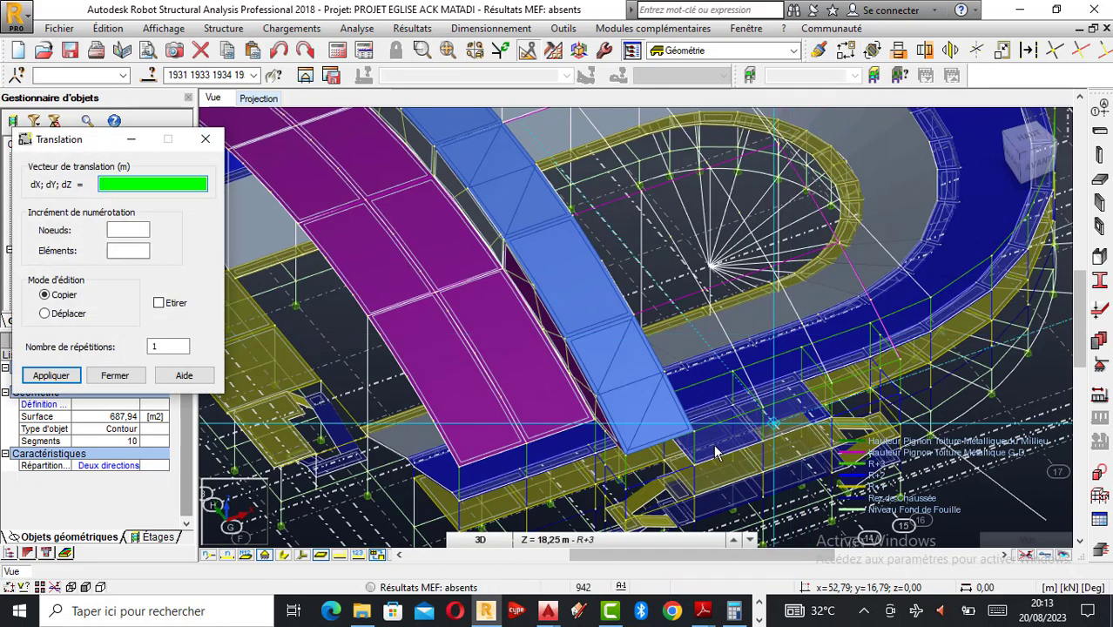
{"action": "left_click", "coordinate": [623, 458]}
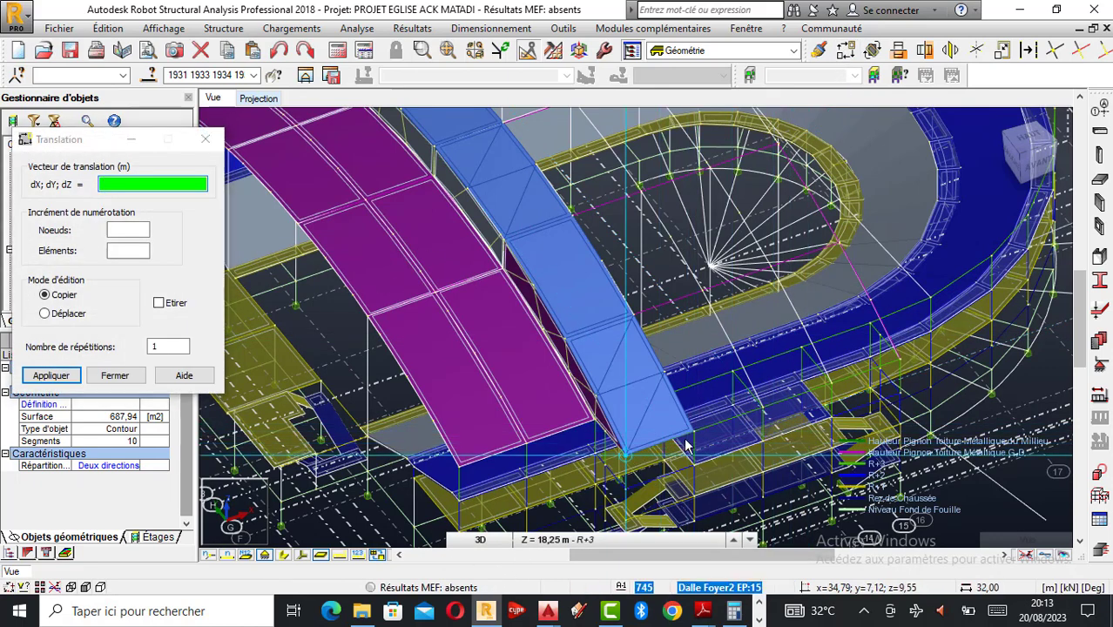
{"action": "left_click", "coordinate": [695, 431]}
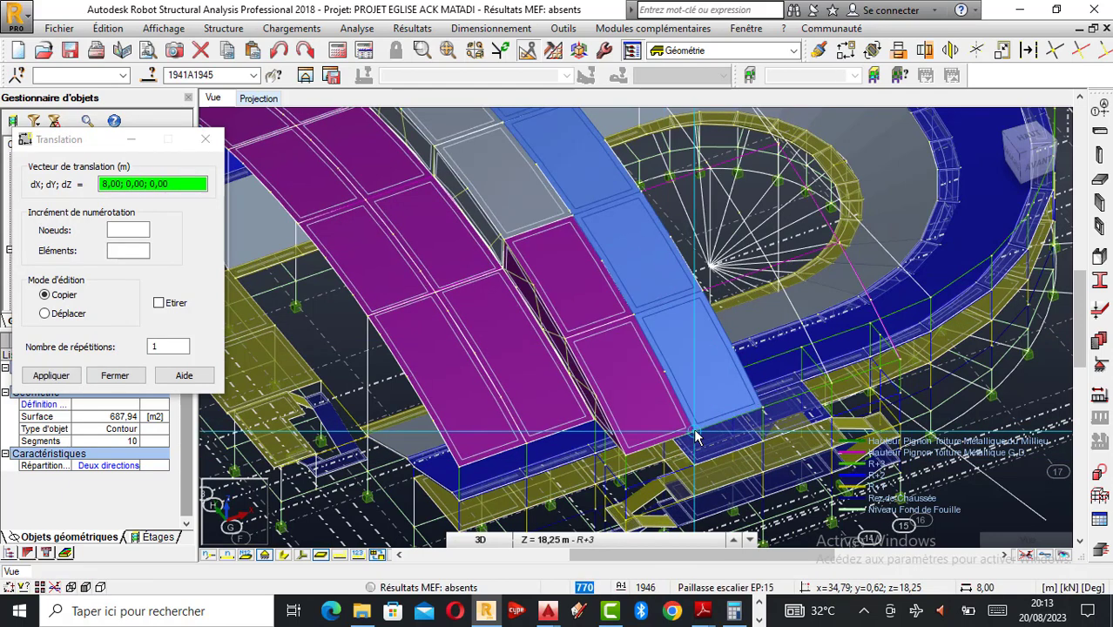
- Repeat the 8 m translation copy twice along x to cover the remaining two roof strips, and clear the selection
{"action": "left_click", "coordinate": [761, 413]}
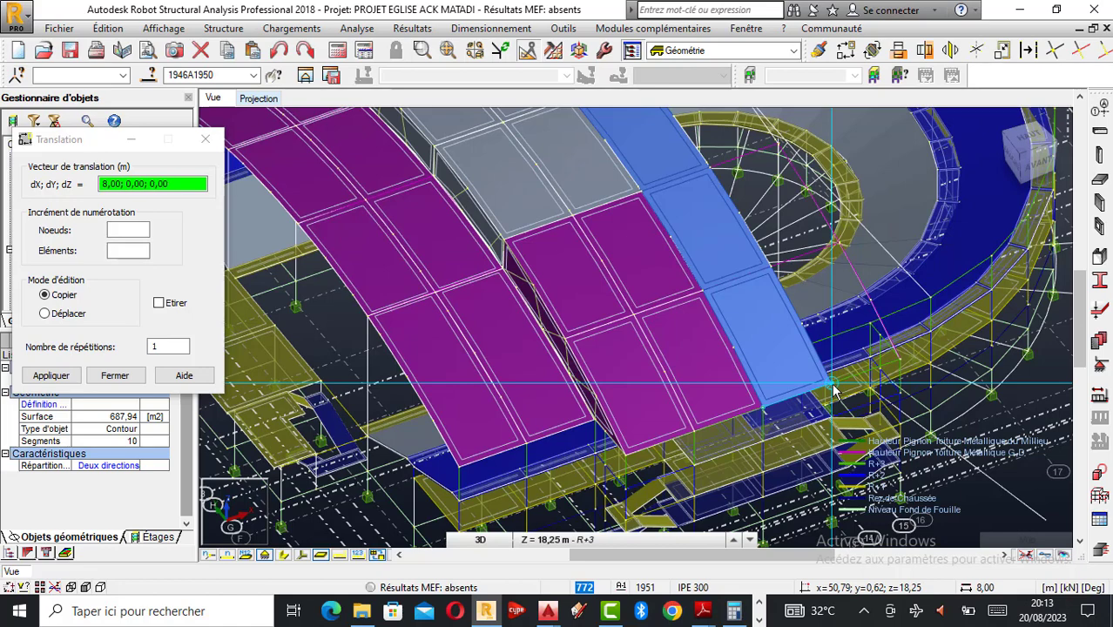
{"action": "left_click", "coordinate": [833, 391]}
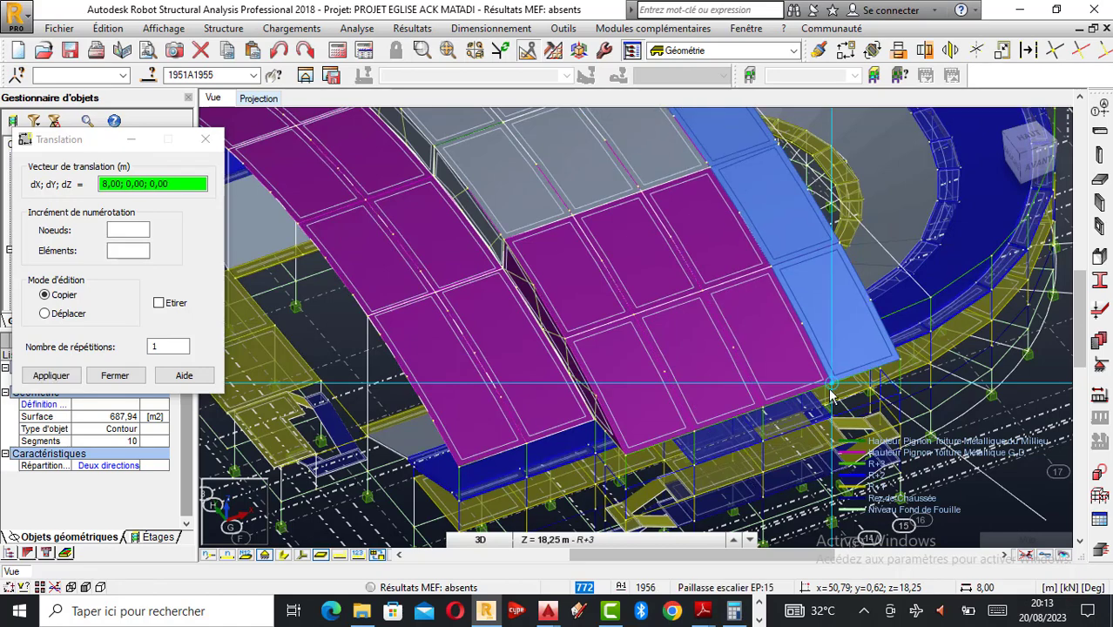
{"action": "scroll", "coordinate": [833, 391], "scroll_direction": "down", "scroll_amount": 5}
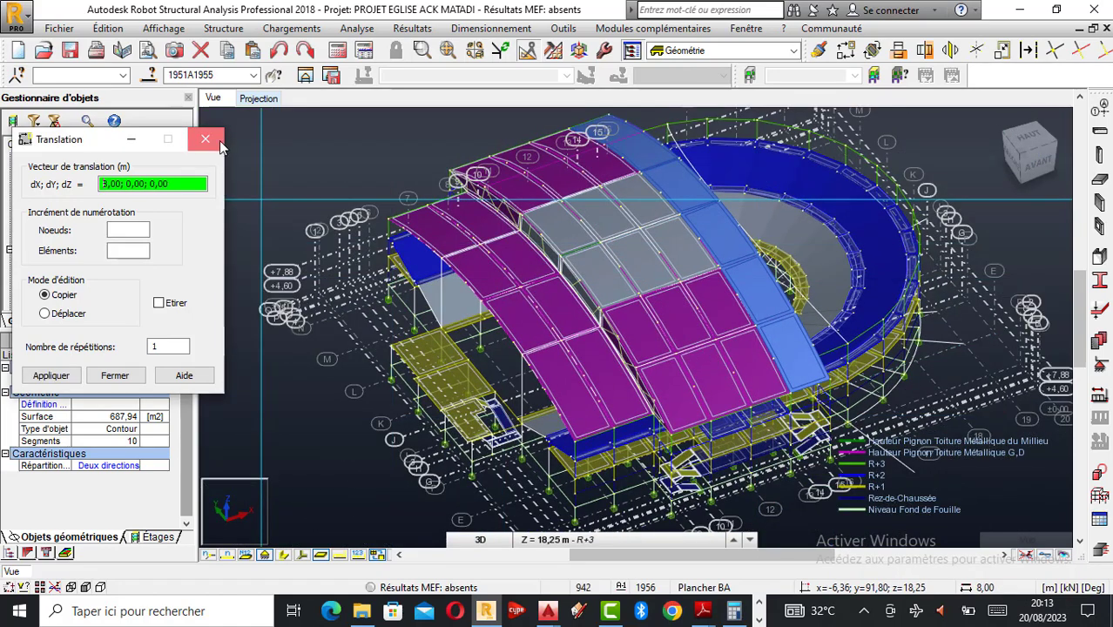
{"action": "left_click", "coordinate": [212, 140]}
{"action": "left_click", "coordinate": [260, 187]}
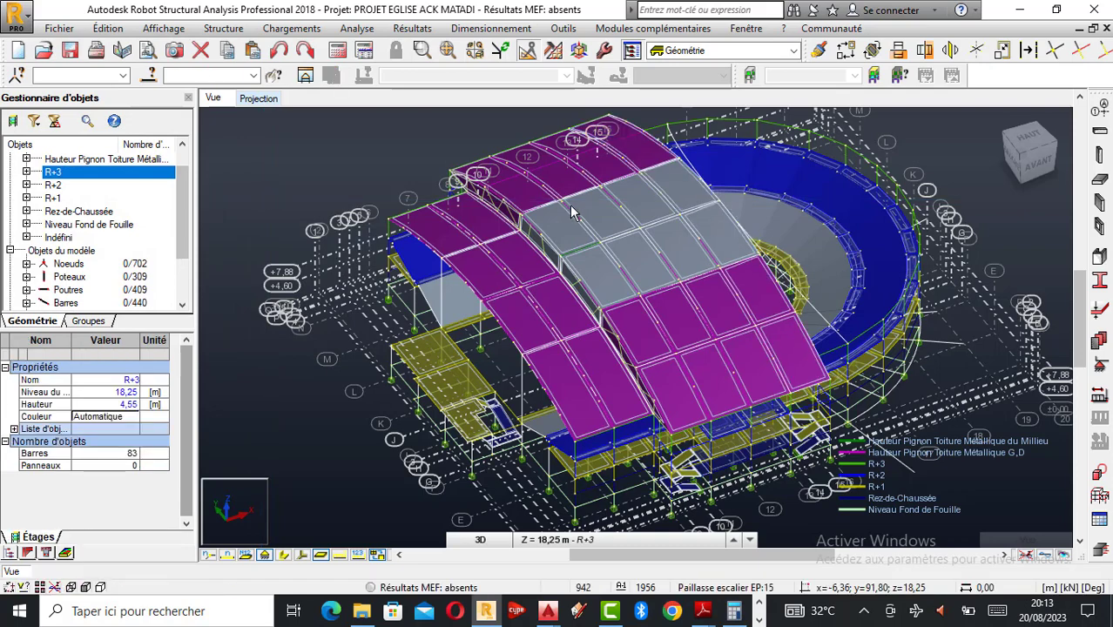
- Examine the clad roof of the whole model from the default 3D view and from the front and left sides
{"action": "scroll", "coordinate": [566, 220], "scroll_direction": "up", "scroll_amount": 1}
{"action": "scroll", "coordinate": [566, 220], "scroll_direction": "down", "scroll_amount": 1}
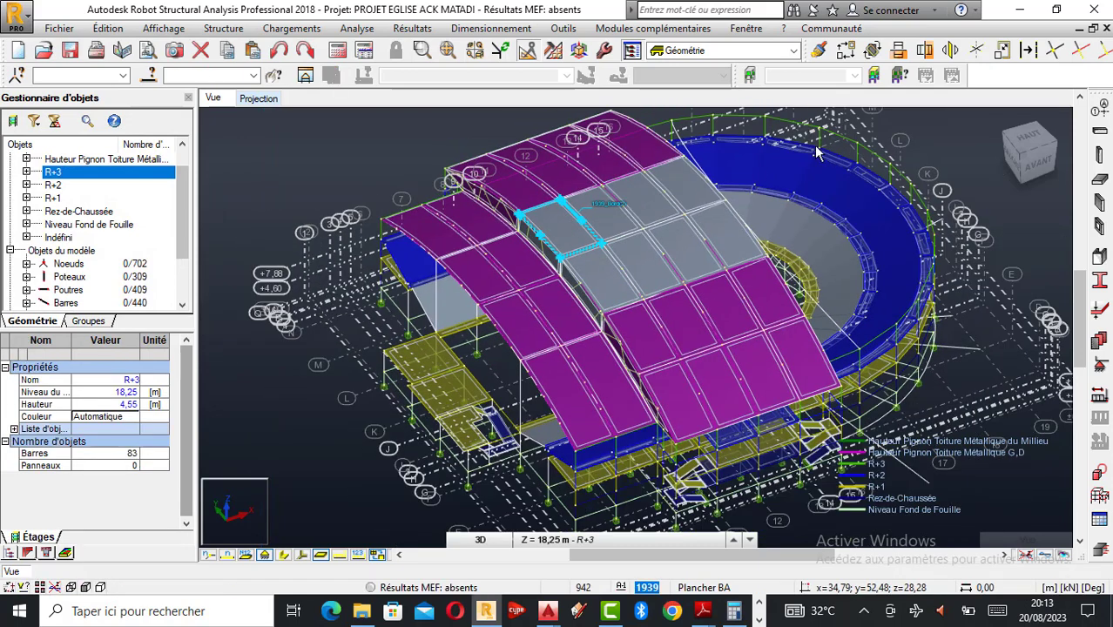
{"action": "left_click", "coordinate": [998, 122]}
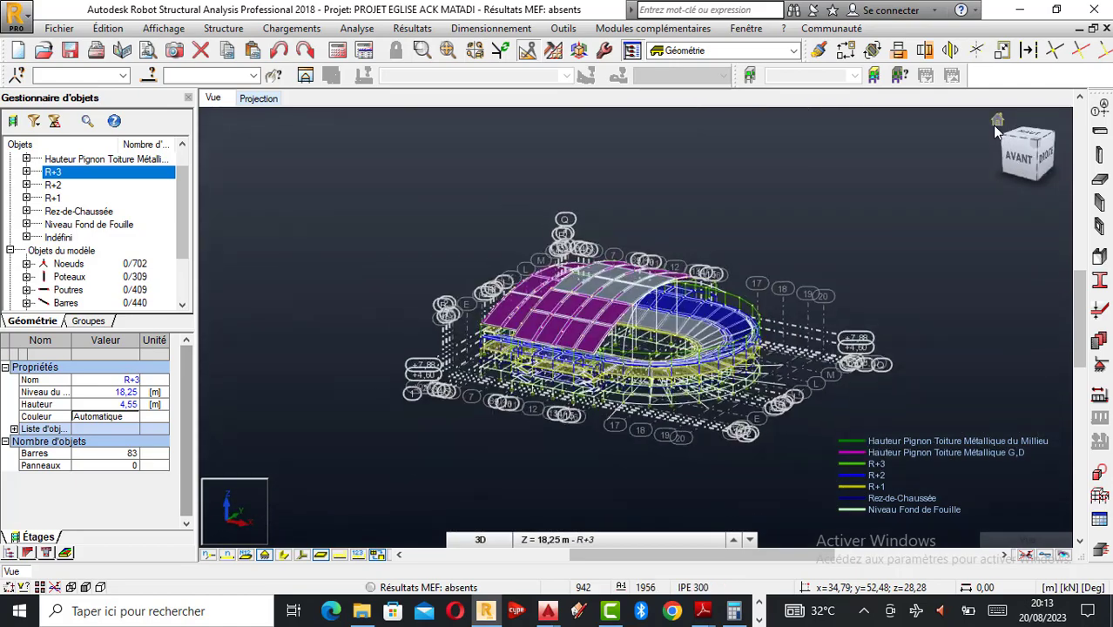
{"action": "scroll", "coordinate": [597, 353], "scroll_direction": "up", "scroll_amount": 3}
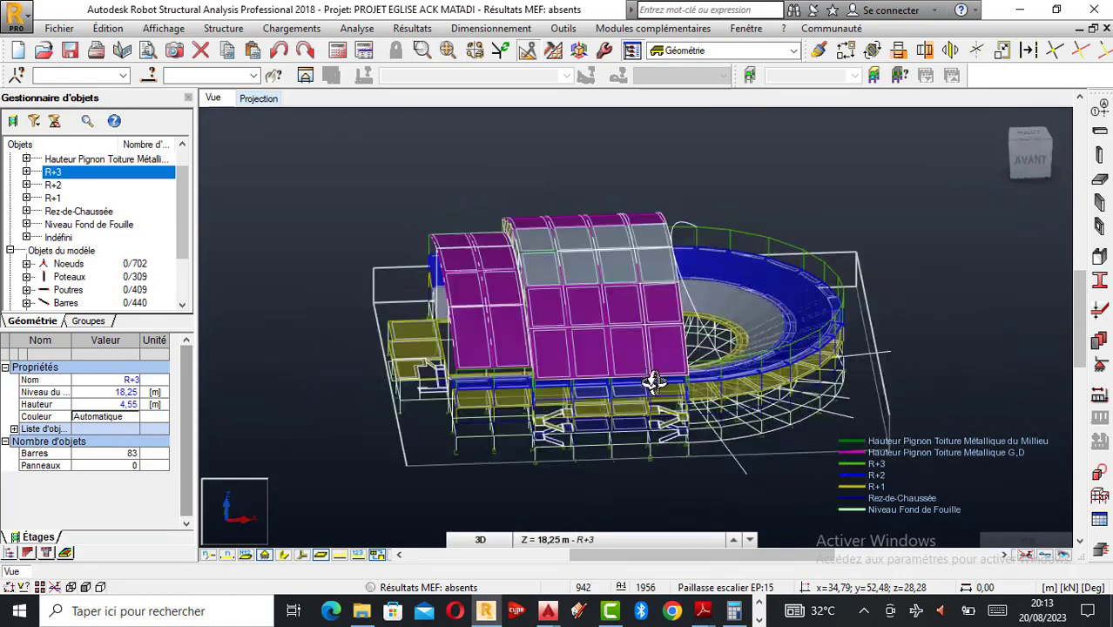
{"action": "middle_click_drag", "start_coordinate": [654, 384], "coordinate": [643, 323], "text": "shift"}
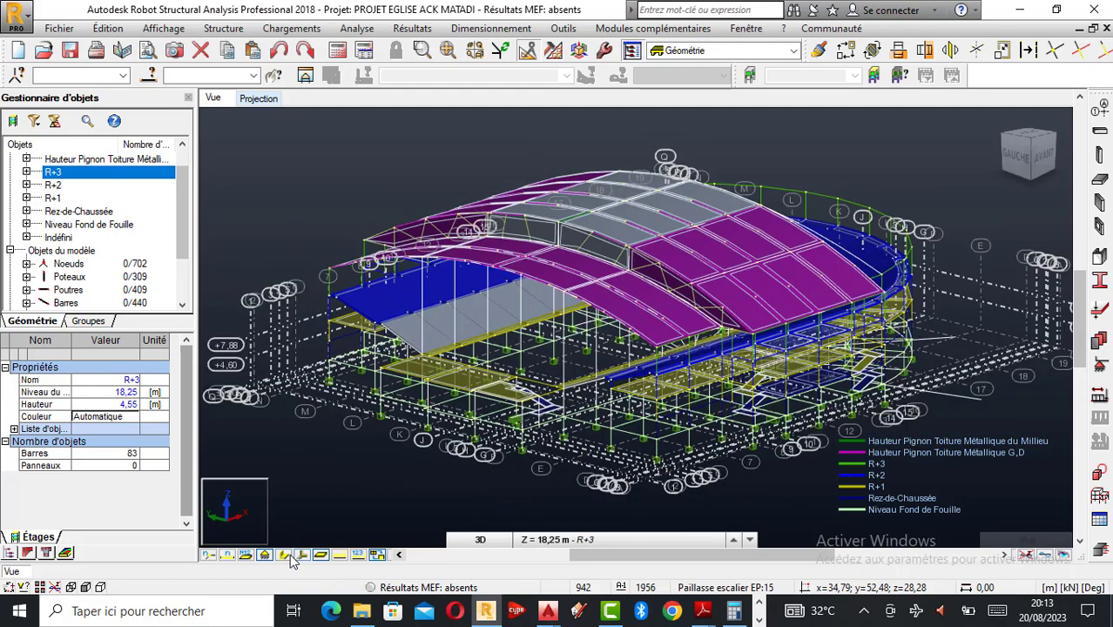
- Examine the clad model with its bar section shapes displayed, orbiting around its rear and left sides
{"action": "scroll", "coordinate": [421, 460], "scroll_direction": "up", "scroll_amount": 5}
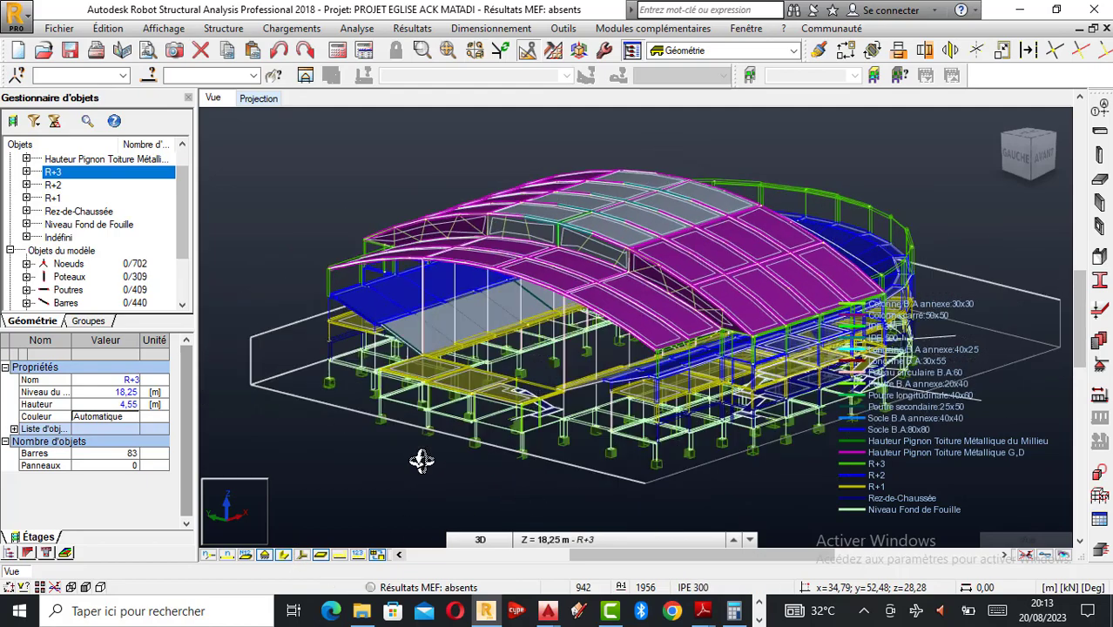
{"action": "middle_click_drag", "start_coordinate": [640, 351], "coordinate": [667, 382], "text": "shift"}
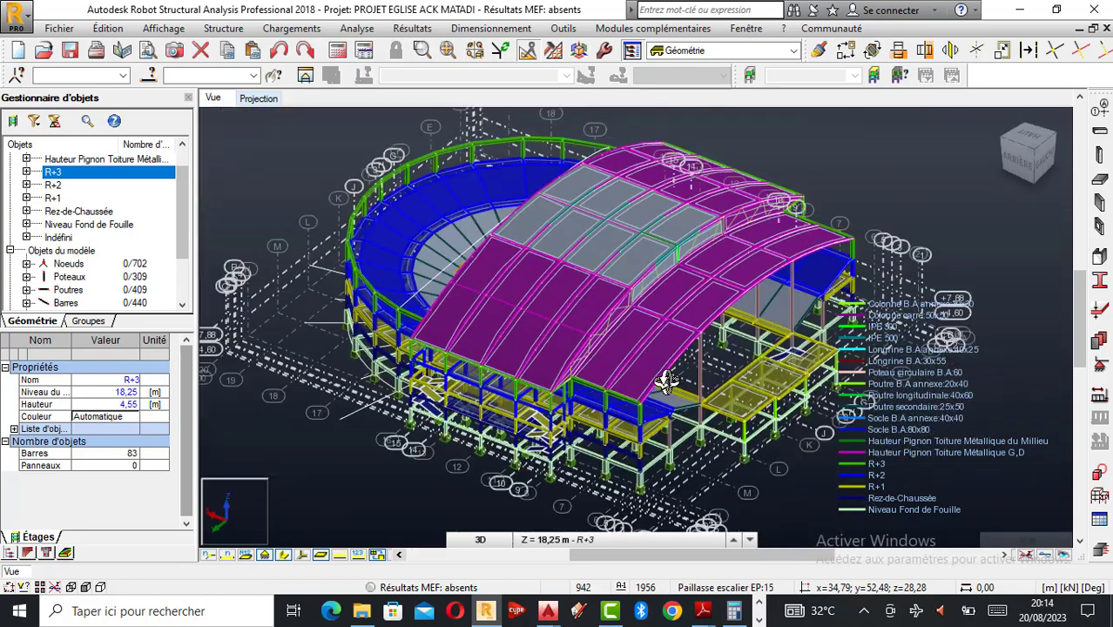
{"action": "middle_click_drag", "start_coordinate": [593, 365], "coordinate": [463, 269], "text": "shift"}
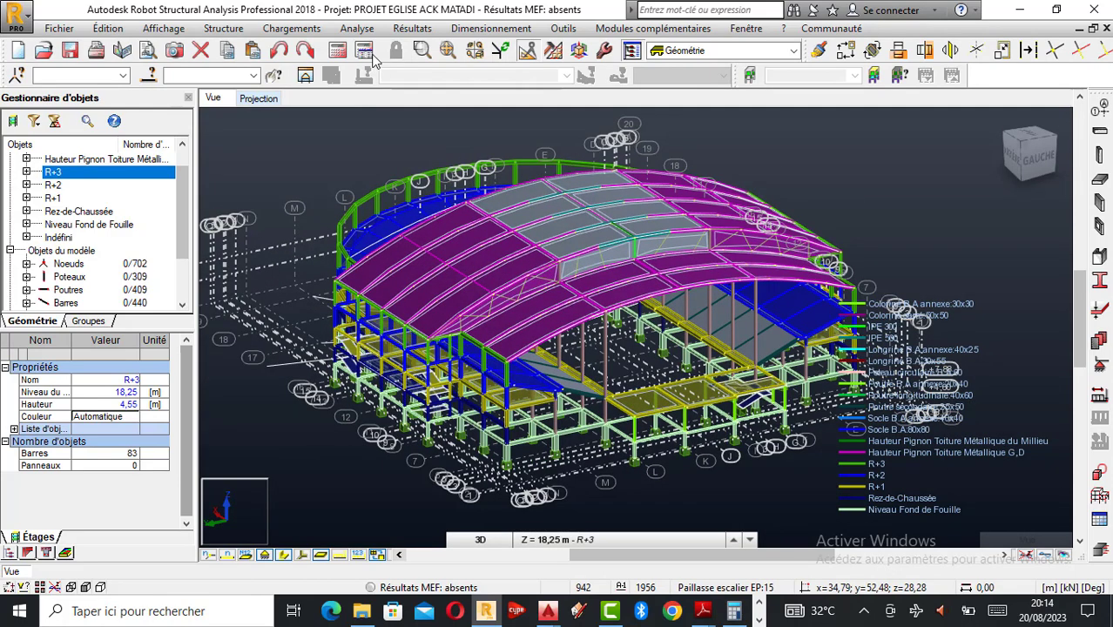
- Run the structure verification, highlight the bars listed under "Barres sans caractéristiques" in the model, and clear the selection
{"action": "left_click", "coordinate": [357, 28]}
{"action": "left_click", "coordinate": [392, 178]}
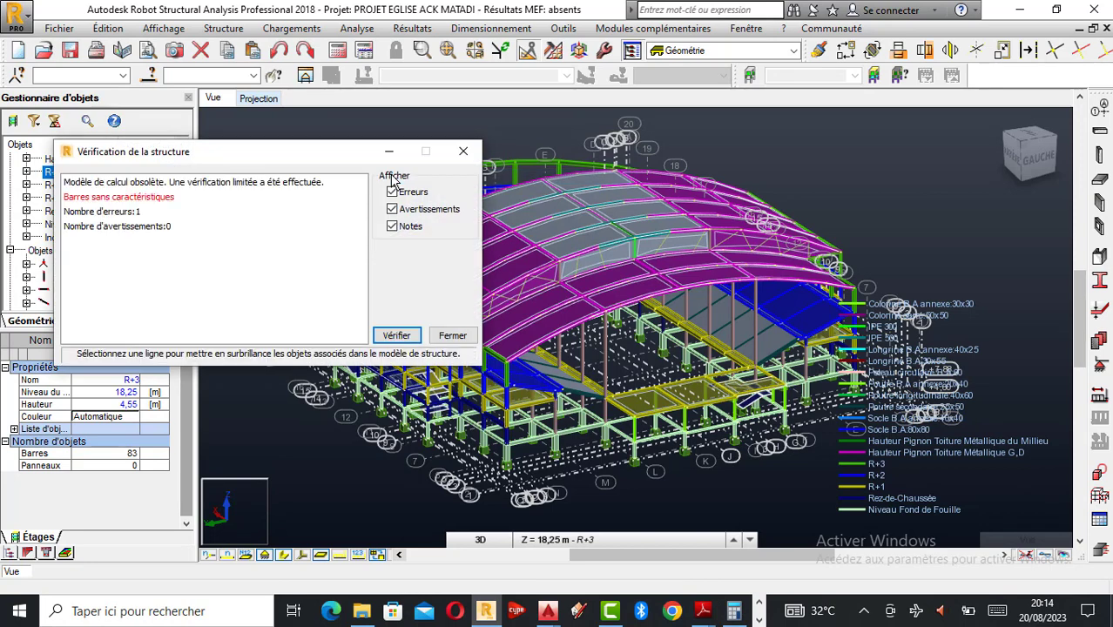
{"action": "left_click", "coordinate": [132, 199]}
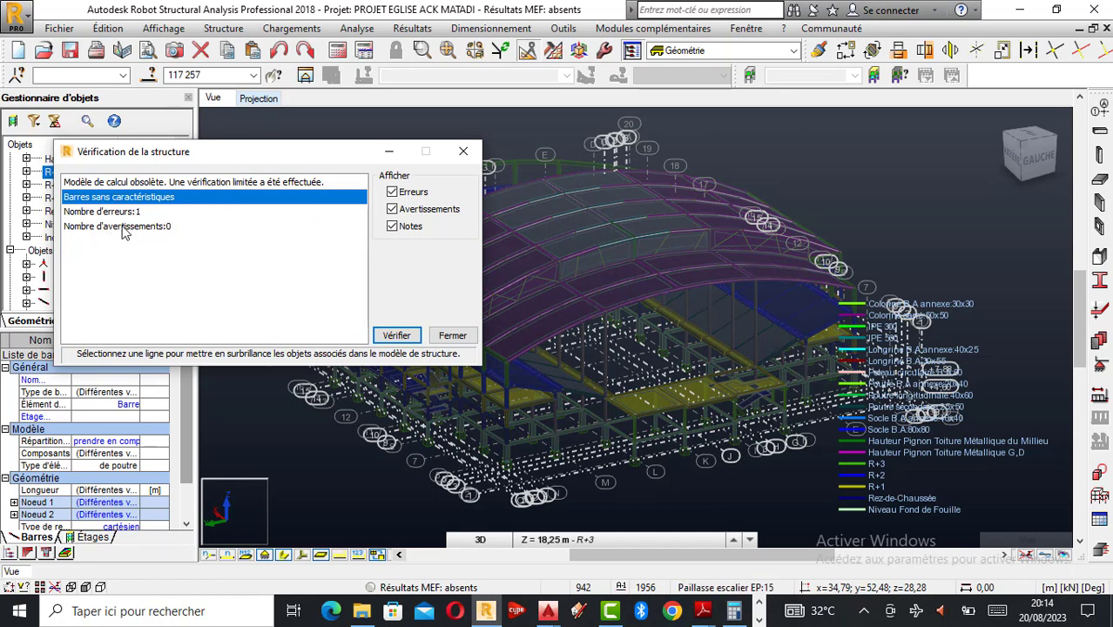
{"action": "left_click", "coordinate": [463, 152]}
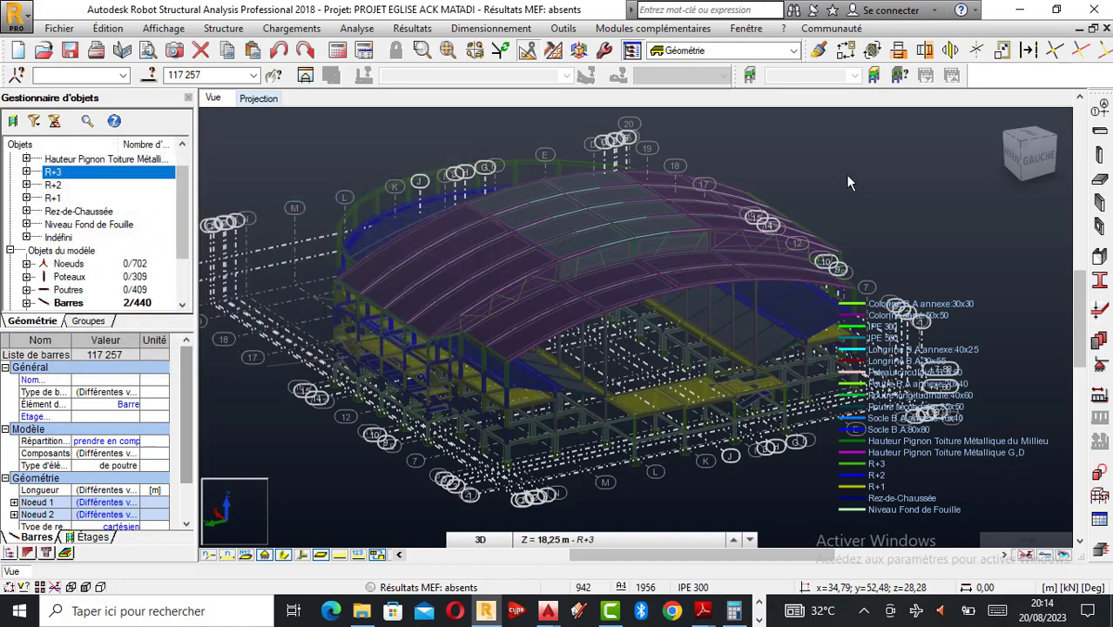
{"action": "left_click", "coordinate": [848, 176]}
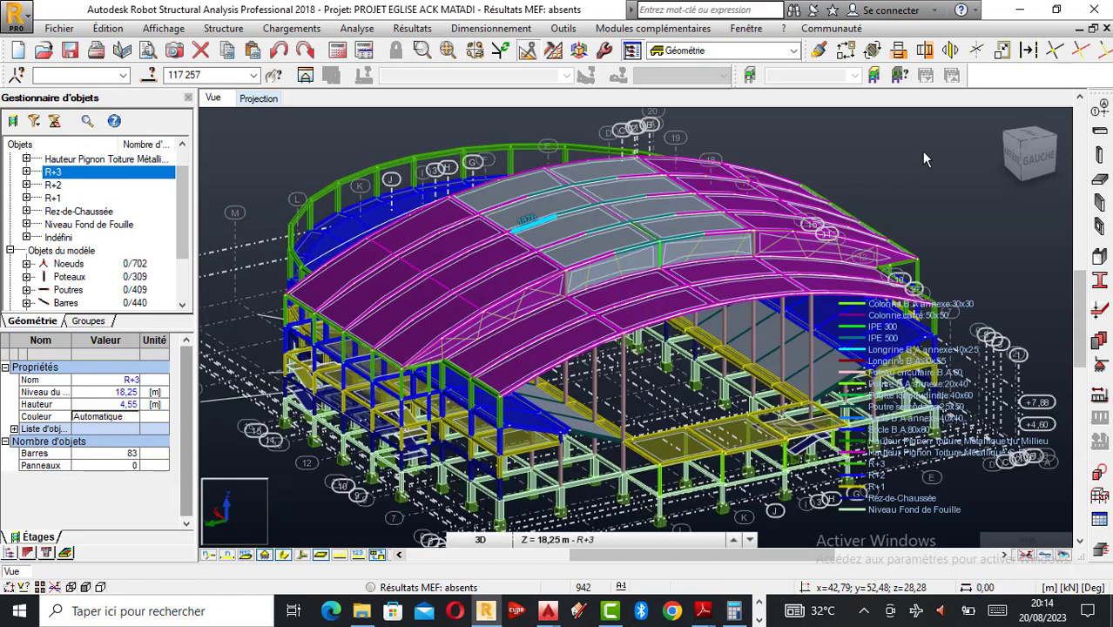
- Return to the default 3D view and examine the finished roof cladding, front gallery and curved stands from raised front-left angles
{"action": "left_click", "coordinate": [997, 125]}
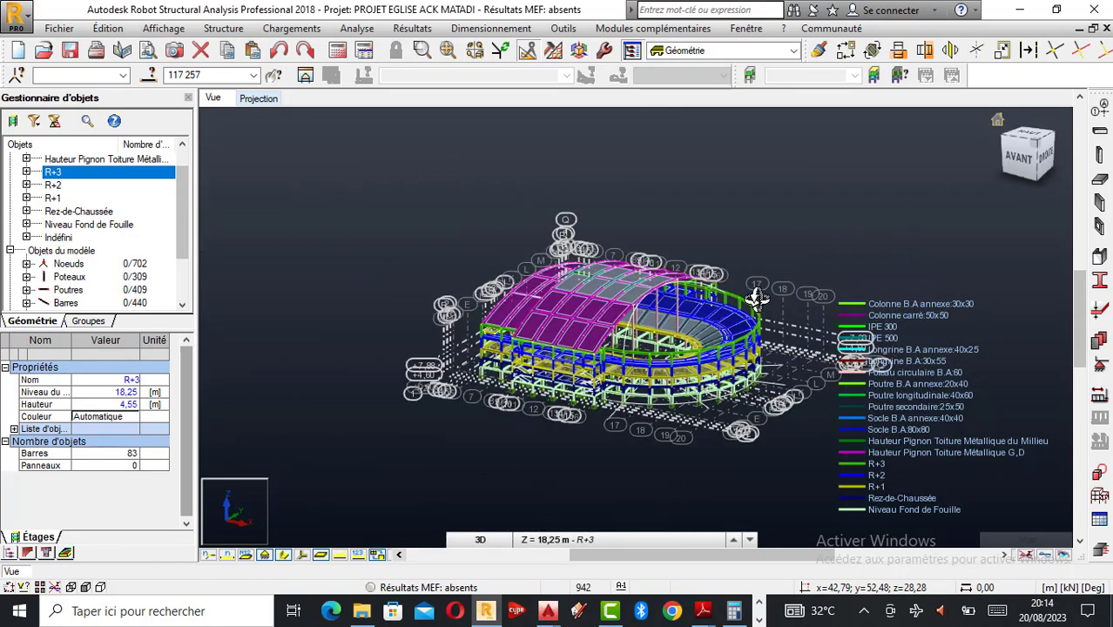
{"action": "scroll", "coordinate": [641, 316], "scroll_direction": "up", "scroll_amount": 3}
{"action": "middle_click_drag", "start_coordinate": [606, 336], "coordinate": [661, 446], "text": "shift"}
{"action": "scroll", "coordinate": [645, 362], "scroll_direction": "up", "scroll_amount": 1}
{"action": "middle_click_drag", "start_coordinate": [645, 363], "coordinate": [627, 425], "text": "shift"}
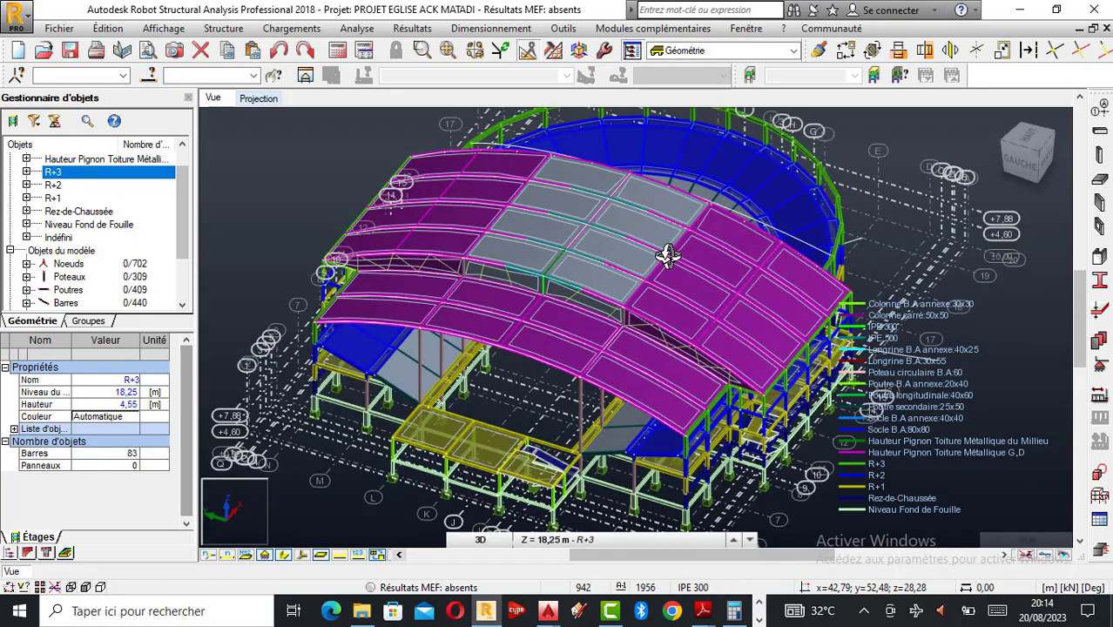
{"action": "middle_click_drag", "start_coordinate": [668, 254], "coordinate": [567, 372], "text": "shift"}
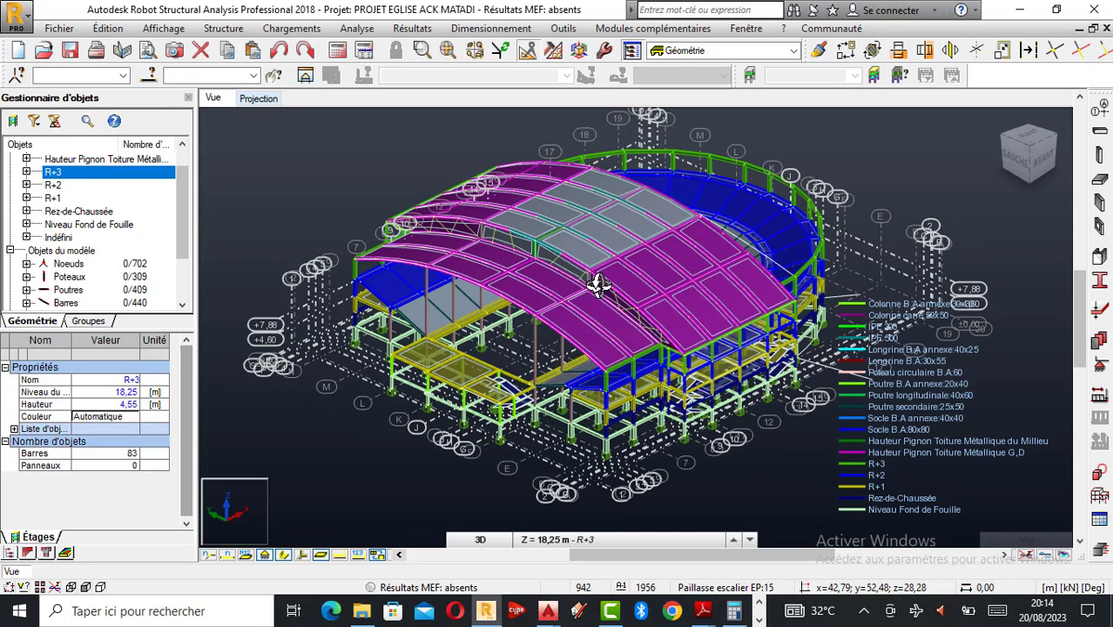
{"action": "middle_click_drag", "start_coordinate": [599, 283], "coordinate": [586, 323], "text": "shift"}
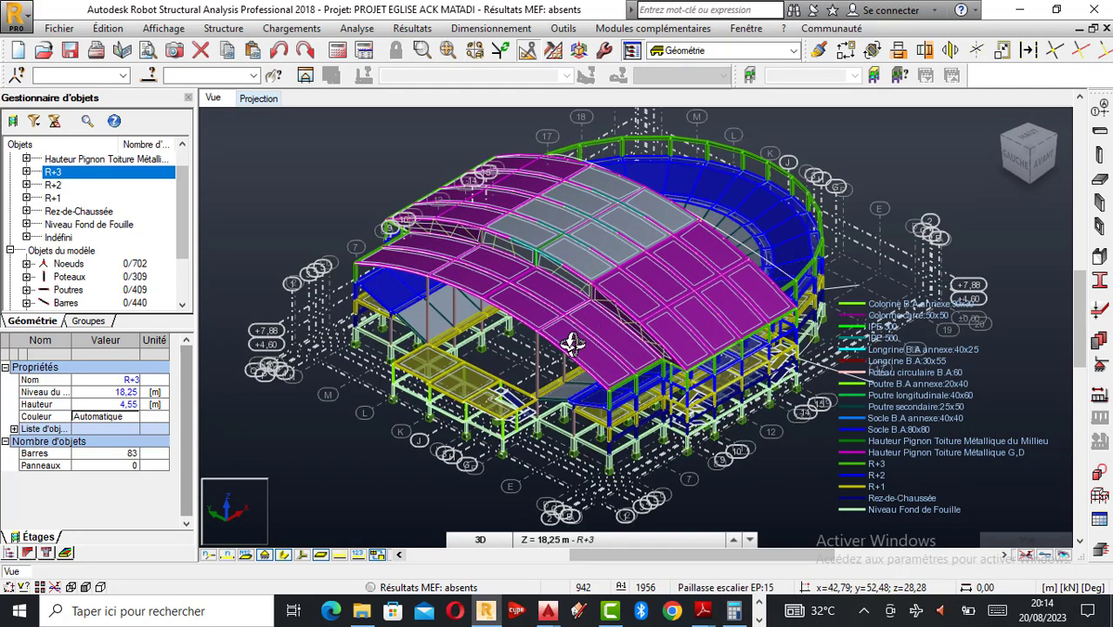
{"action": "scroll", "coordinate": [551, 357], "scroll_direction": "up", "scroll_amount": 1}
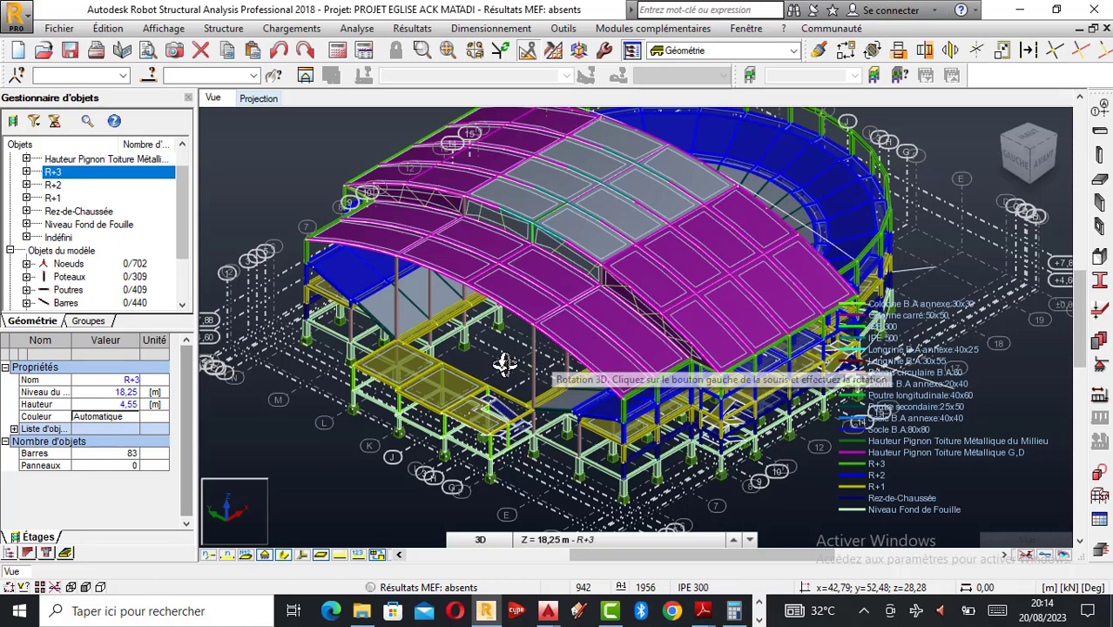
{"action": "scroll", "coordinate": [555, 363], "scroll_direction": "down", "scroll_amount": 1}
{"action": "scroll", "coordinate": [606, 332], "scroll_direction": "up", "scroll_amount": 1}
{"action": "left_click_drag", "start_coordinate": [606, 332], "coordinate": [555, 345]}
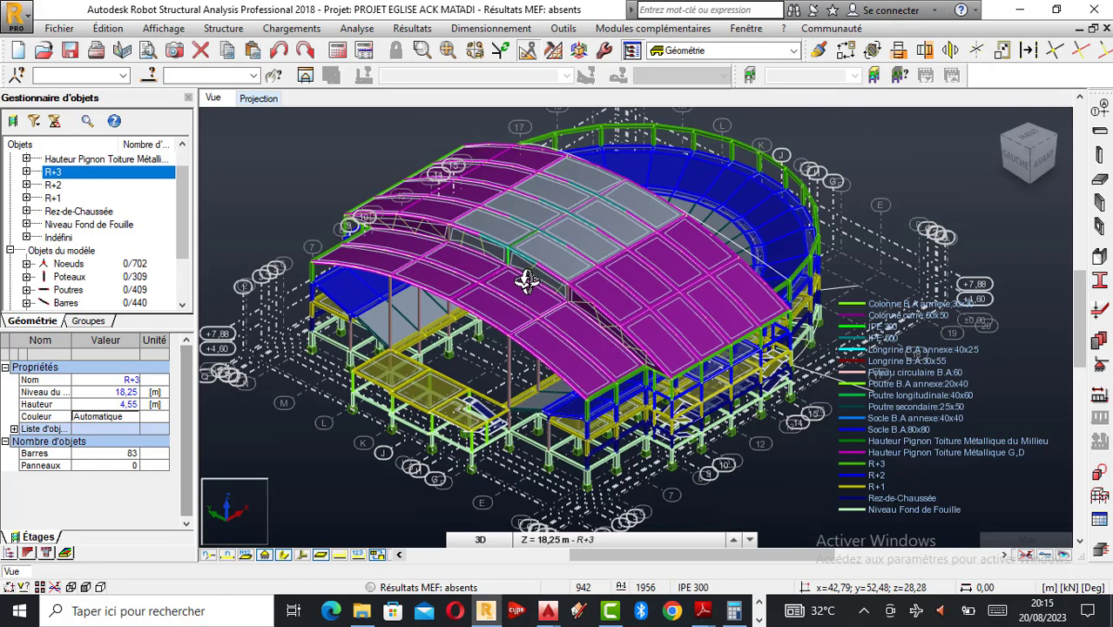
{"action": "left_click_drag", "start_coordinate": [527, 279], "coordinate": [604, 281]}
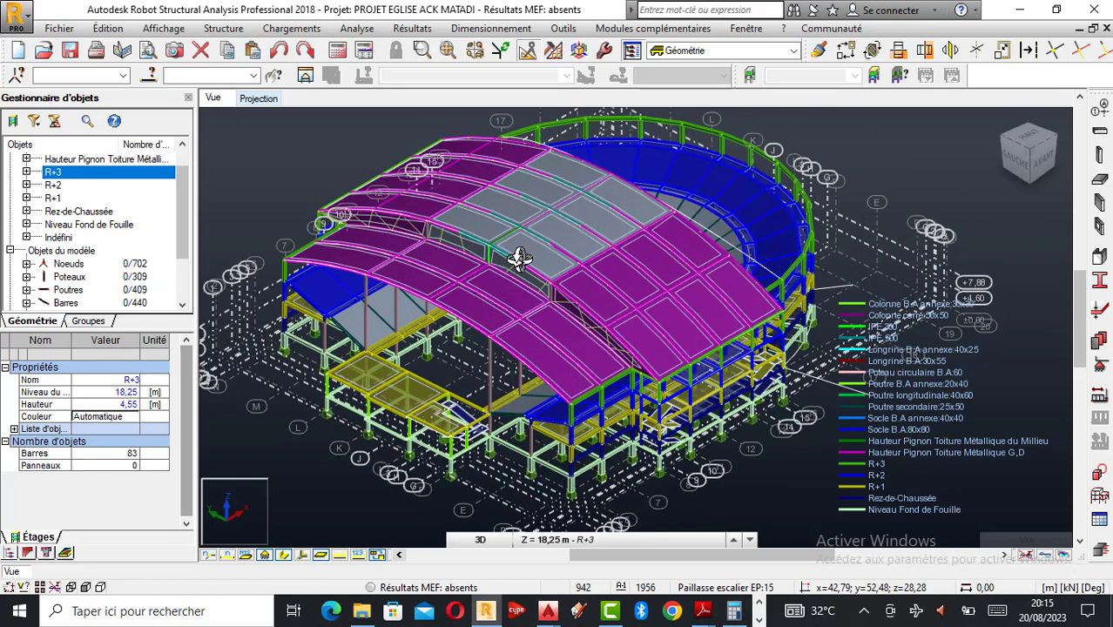